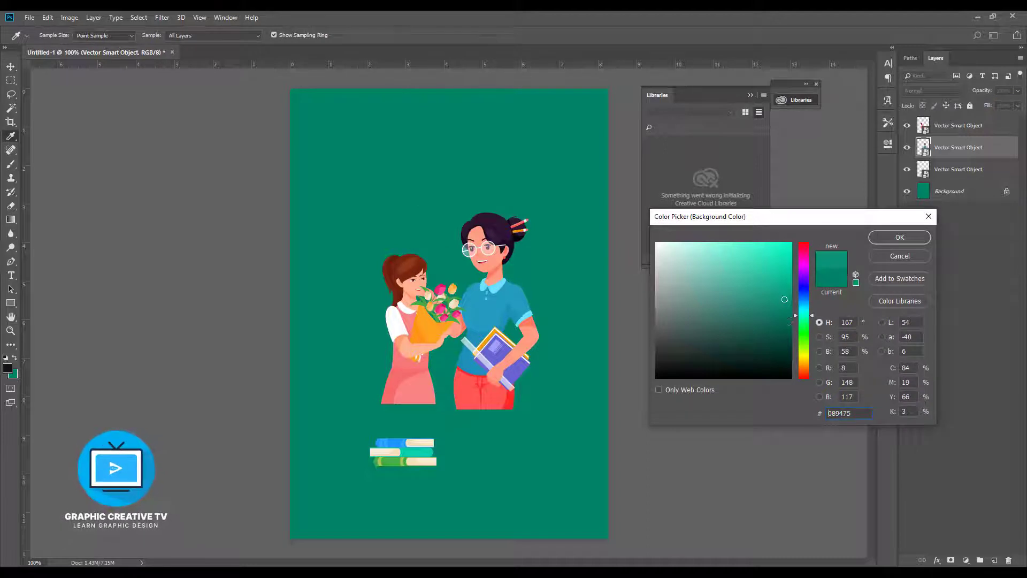
Step: Choose a darker green as the background colour and fill the Background layer with it
left_click(790, 322)
left_click(894, 239)
left_click(954, 193)
key("ctrl+BackSpace")
left_click(643, 363)
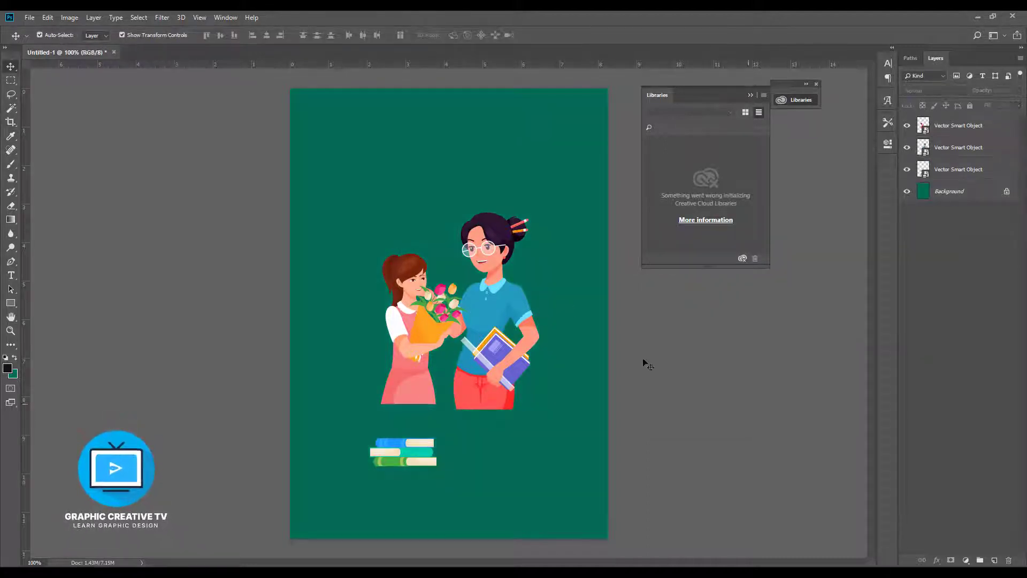
Step: Move the teacher up slightly and the girl away from her so their lower edges line up
left_click(950, 195)
left_click_drag(494, 355, 495, 348)
left_click_drag(416, 364, 404, 364)
left_click_drag(492, 362, 491, 361)
left_click(358, 396)
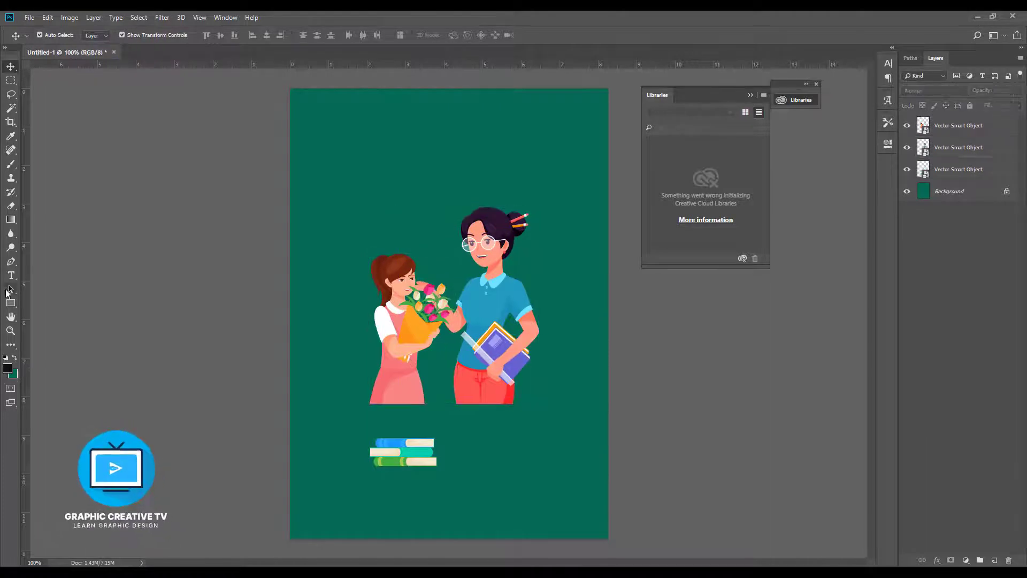
Step: Draw a tabletop rectangle about 425 × 28 px across the figures' lower edges and fill it with dark brown
key("u")
left_click_drag(451, 419, 558, 409)
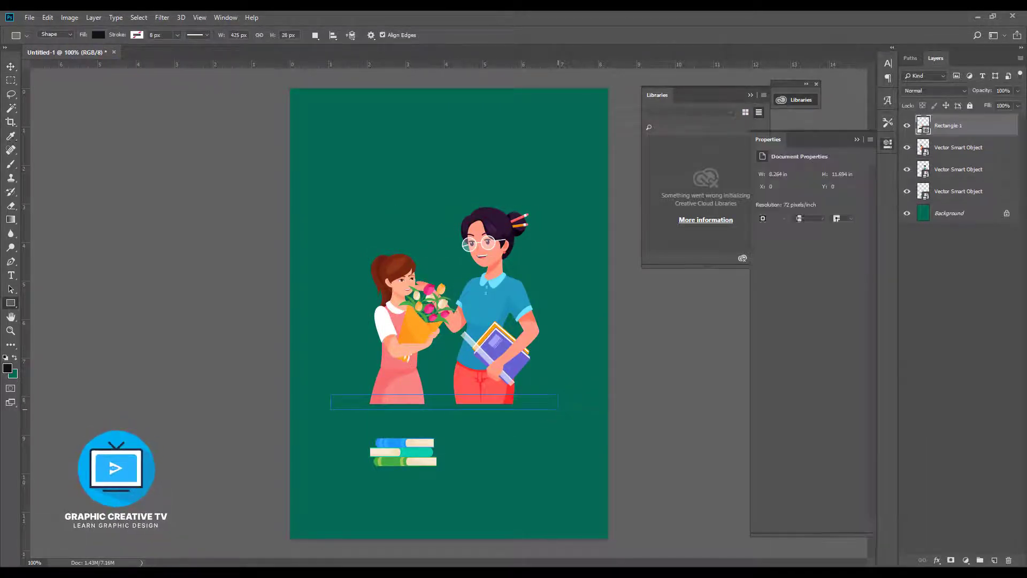
key("v")
double_click(923, 125)
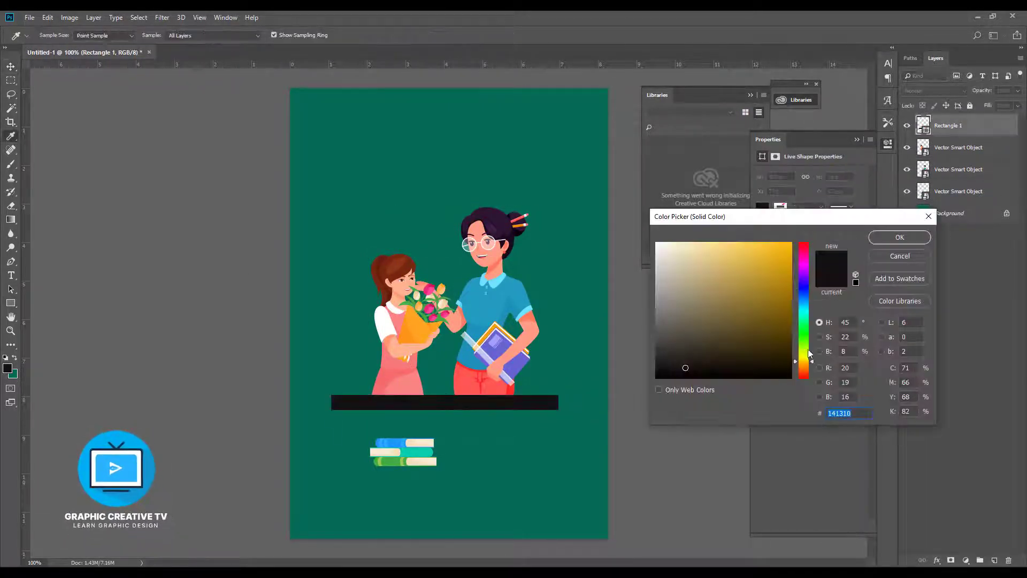
left_click(804, 369)
left_click(785, 322)
left_click(892, 238)
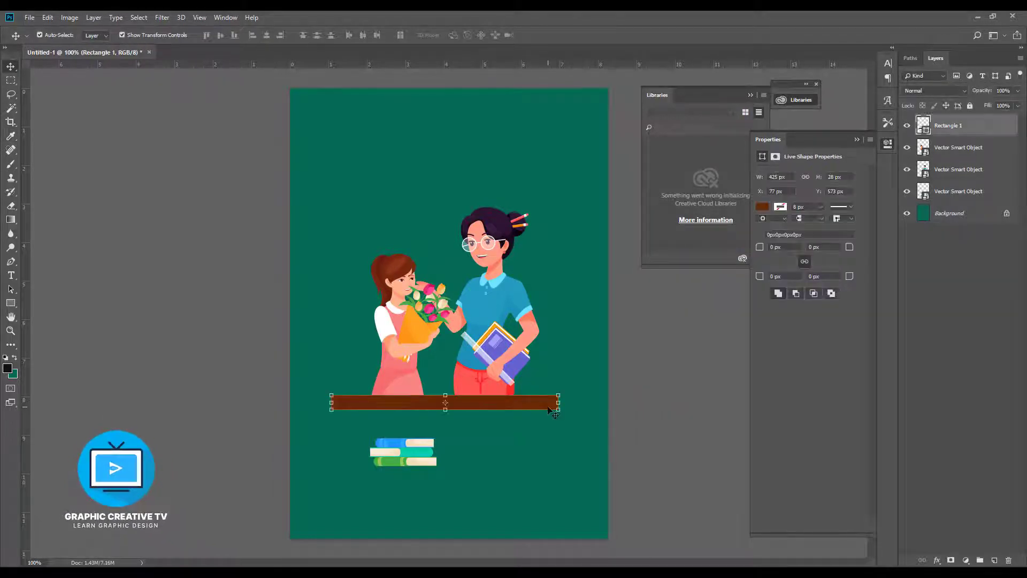
Step: Duplicate the tabletop below itself, narrow it at both ends and stretch it down into a desk front about 403 × 138 px
left_click_drag(530, 403, 529, 419, "alt")
left_click_drag(332, 418, 337, 417)
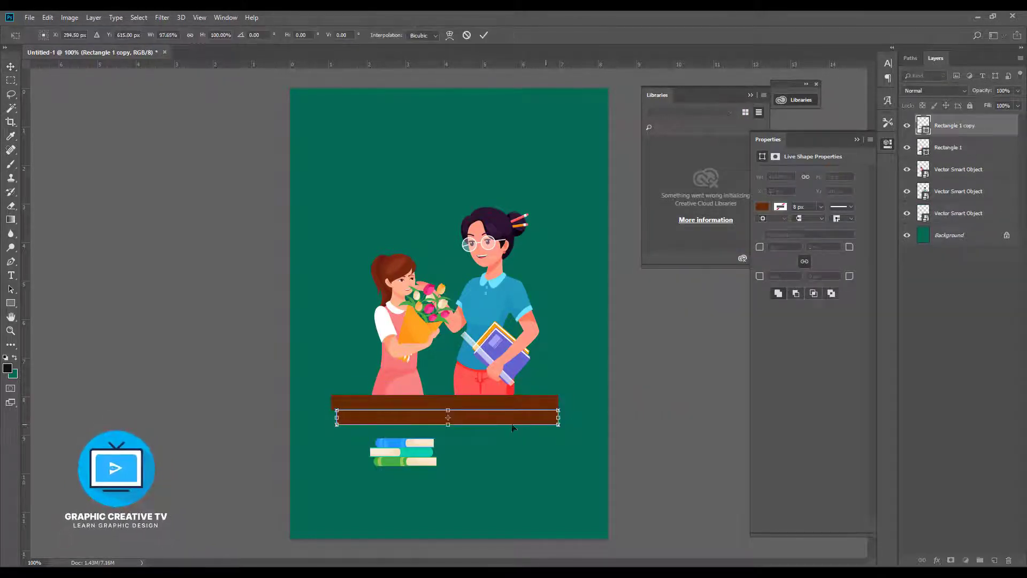
left_click_drag(556, 417, 555, 417)
key("Return")
left_click(666, 436)
left_click(455, 419)
left_click_drag(445, 426, 448, 486)
key("Return")
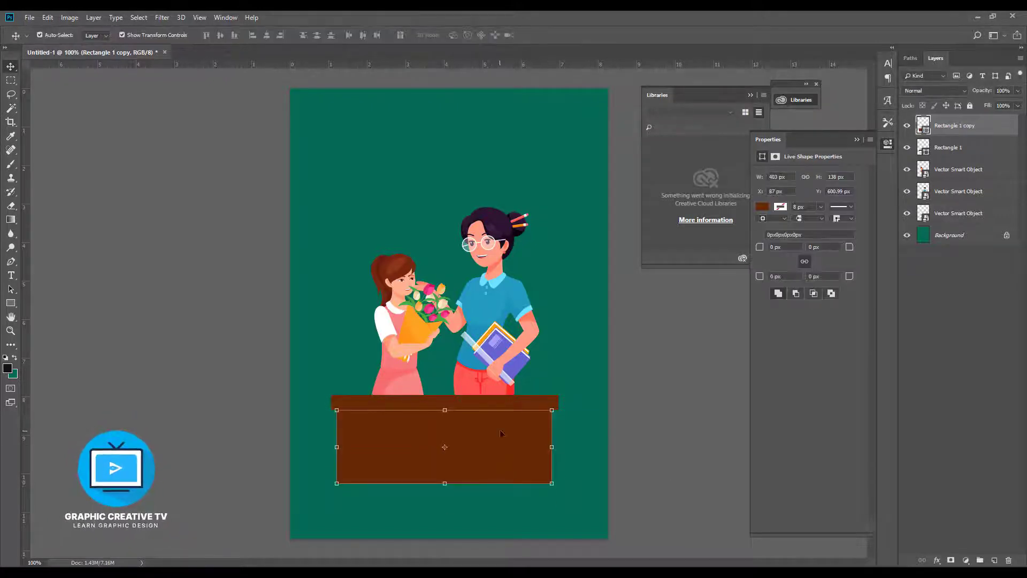
Step: Bring the stack of books to the front and set it on the tabletop between the two figures
left_click_drag(954, 197, 954, 117)
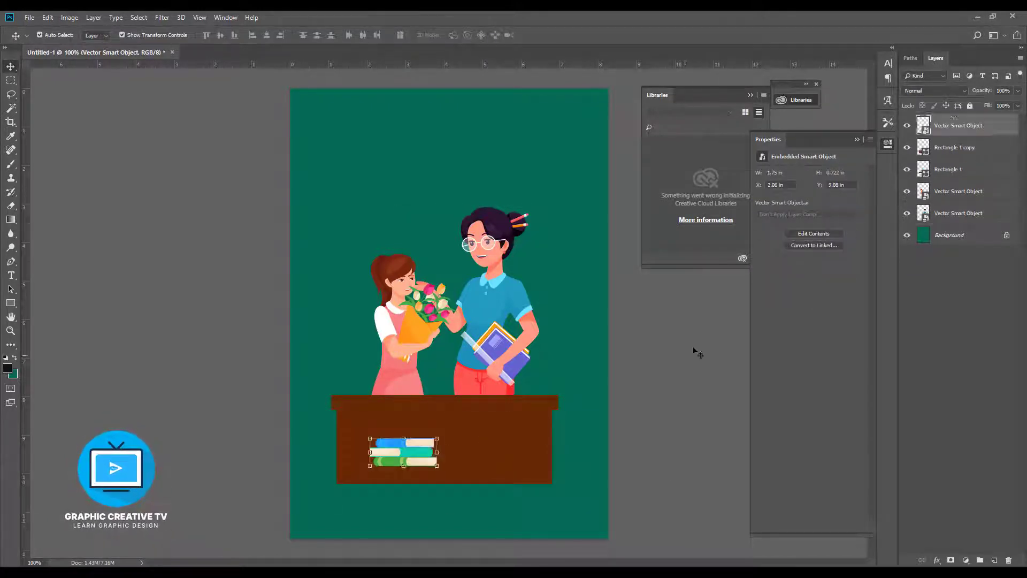
left_click_drag(417, 450, 462, 379)
left_click(509, 404)
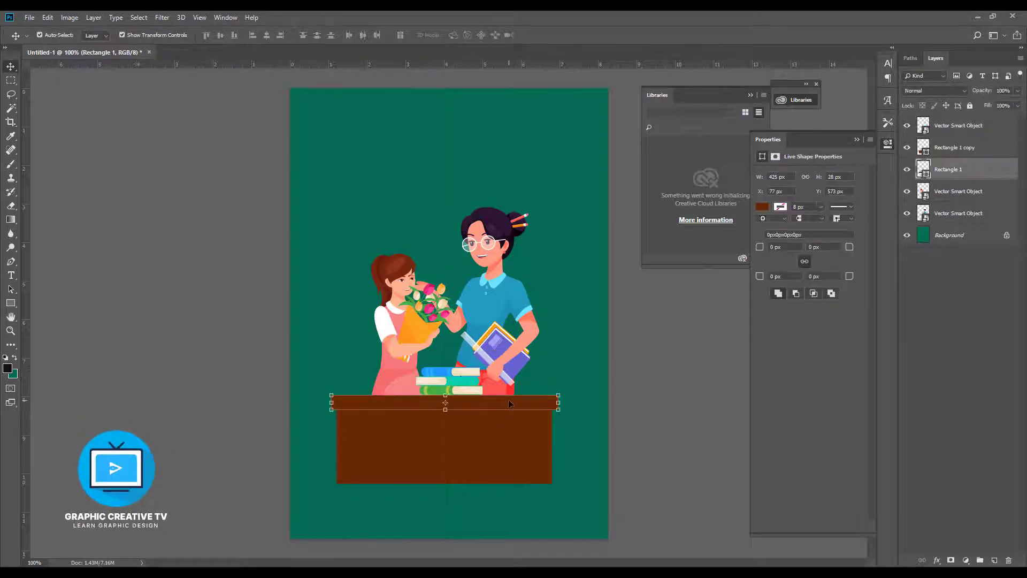
left_click(937, 561)
left_click(944, 551)
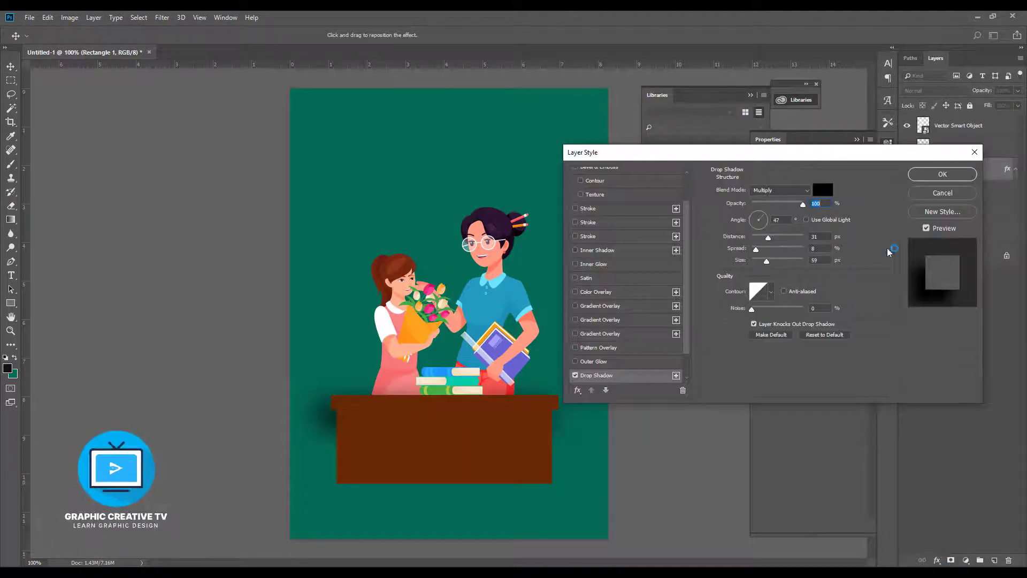
left_click(942, 193)
left_click(601, 411)
Step: Duplicate the tabletop rectangle directly below itself and flatten the copy into a strip about 9 px high
left_click(522, 405)
left_click_drag(522, 406, 517, 420)
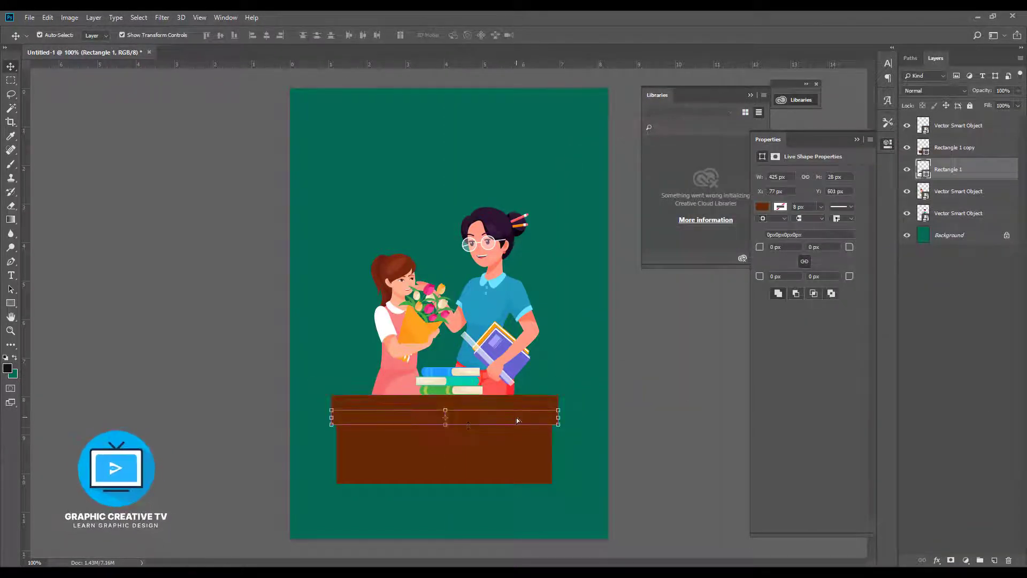
left_click(455, 425)
left_click_drag(456, 425, 460, 414)
key("Return")
left_click(572, 422)
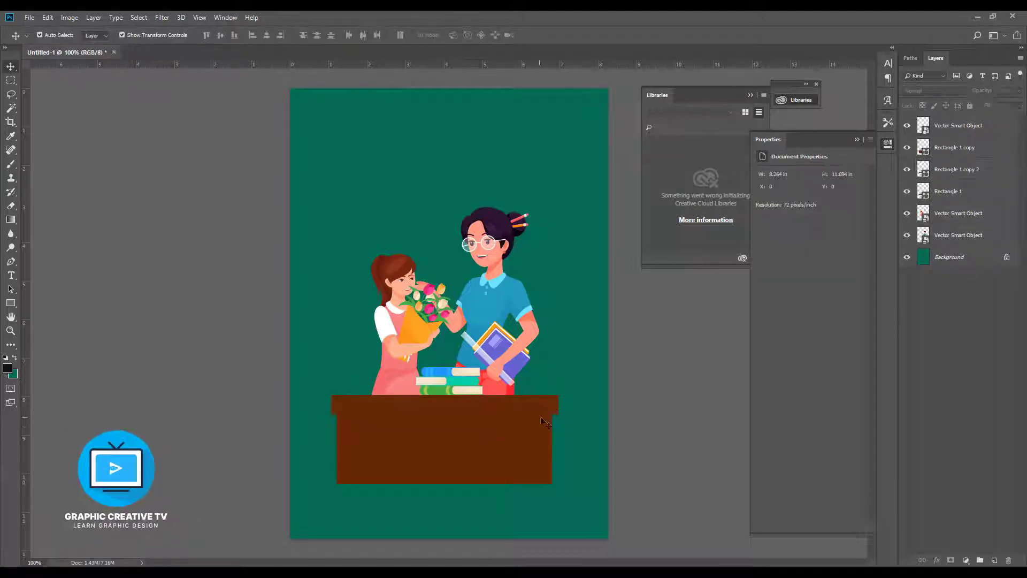
Step: Lower the thin strip's opacity to 12%
left_click(545, 422)
left_click(920, 173)
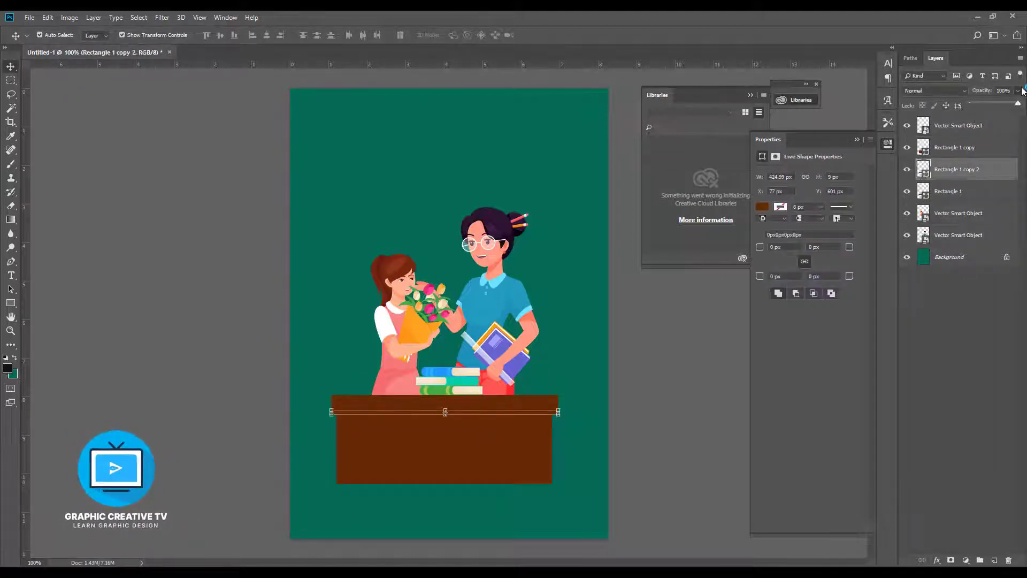
left_click(645, 438)
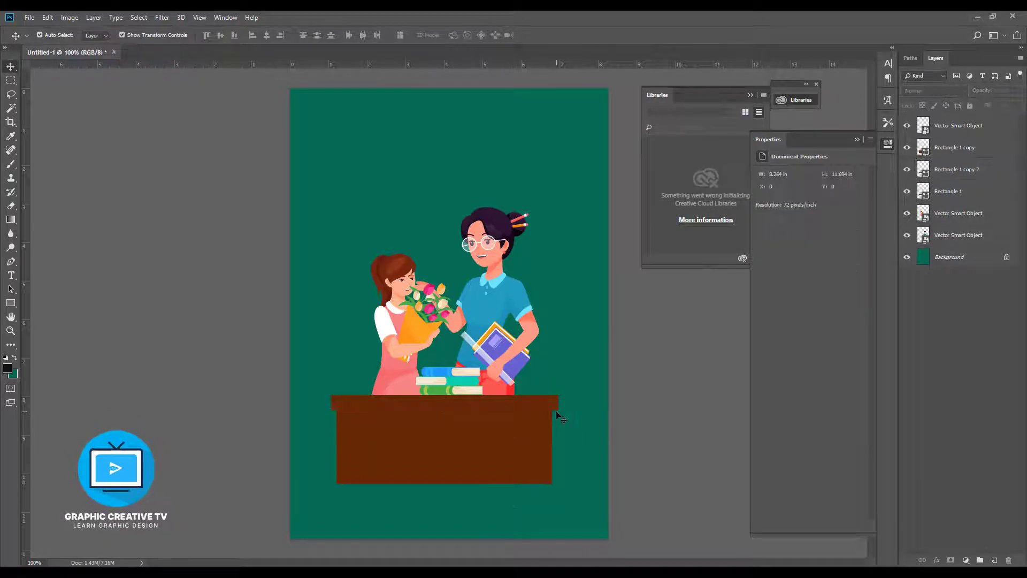
Step: Move the thin strip's layer to the top of the stack and recolour it black
left_click(556, 412)
left_click_drag(944, 168, 945, 119)
left_click(647, 368)
left_click(556, 412)
double_click(923, 125)
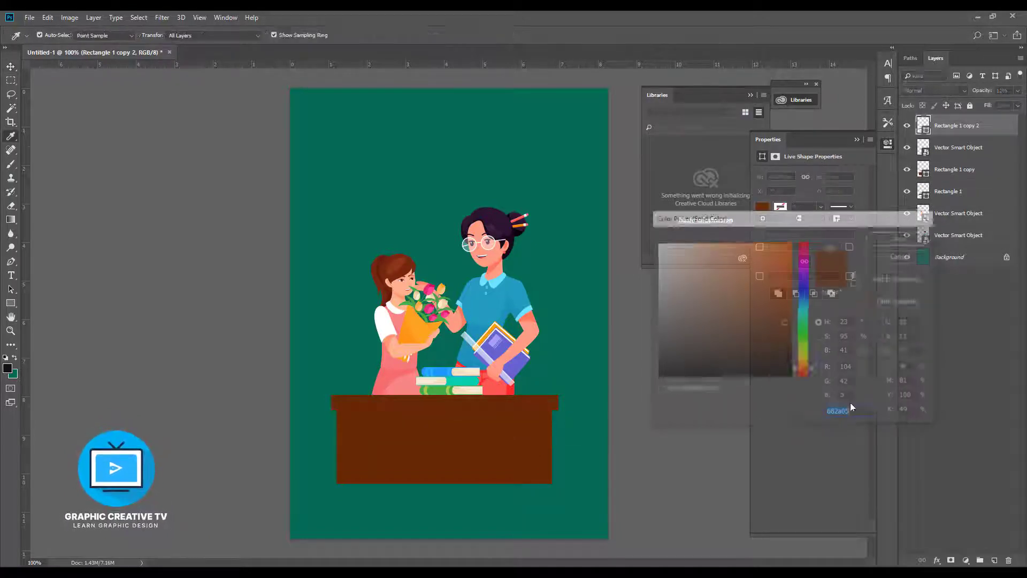
left_click_drag(782, 364, 810, 406)
left_click(898, 239)
Step: Reduce the black shadow strip's height to about 4 px, keeping it against the tabletop's lower edge
key("ctrl+plus")
key("ctrl+plus")
key("ctrl+plus")
left_click_drag(456, 454, 539, 146)
left_click_drag(167, 310, 167, 309)
left_click_drag(510, 316, 513, 311)
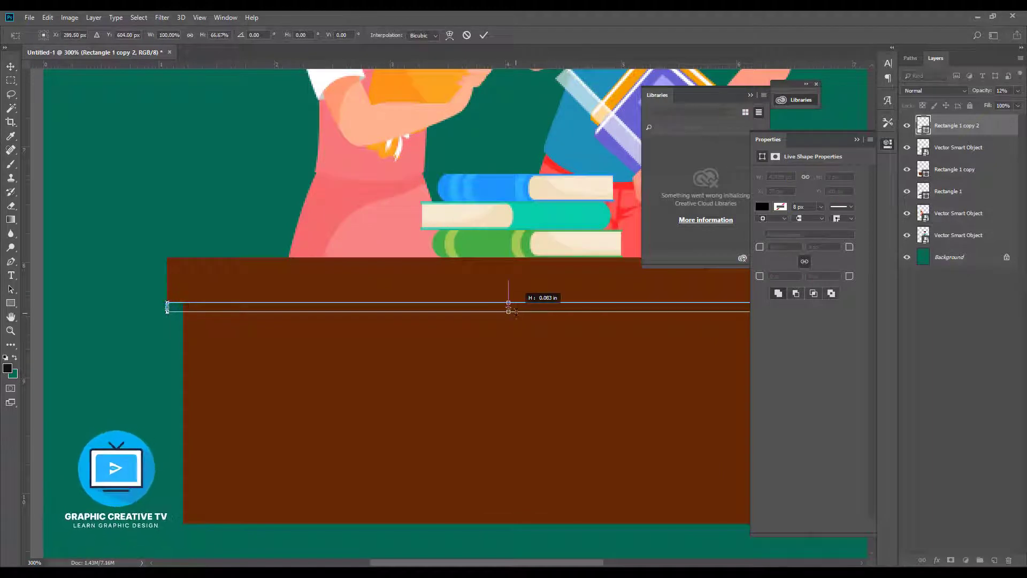
left_click_drag(707, 383, 457, 378)
left_click_drag(599, 302, 601, 302)
key("Return")
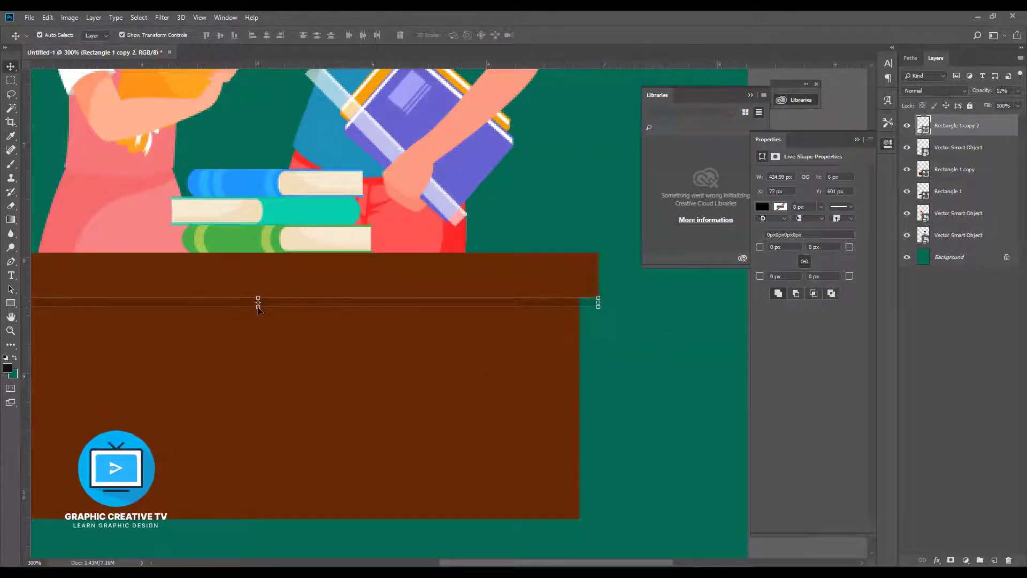
left_click_drag(257, 307, 258, 301)
Step: Raise the shadow strip's opacity so it reads as a darker shadow under the tabletop
left_click(1018, 91)
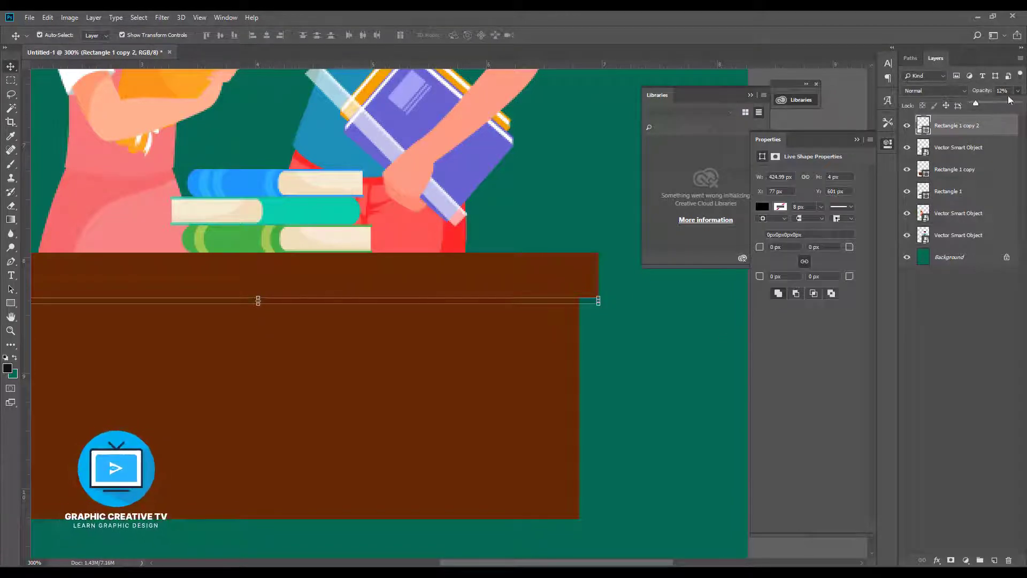
left_click_drag(976, 102, 986, 111)
left_click(730, 333)
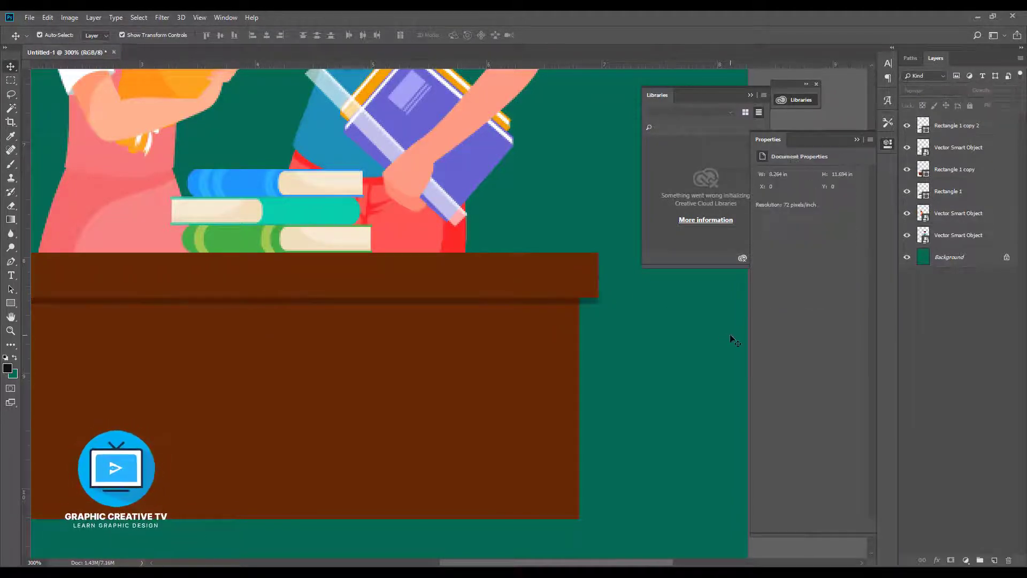
Step: Trim both ends of the shadow strip flush with the sides of the desk front
key("ctrl+minus")
key("ctrl+minus")
key("ctrl+plus")
left_click_drag(605, 489, 627, 390)
left_click(645, 409)
left_click_drag(690, 408, 677, 408)
key("Return")
left_click(711, 454)
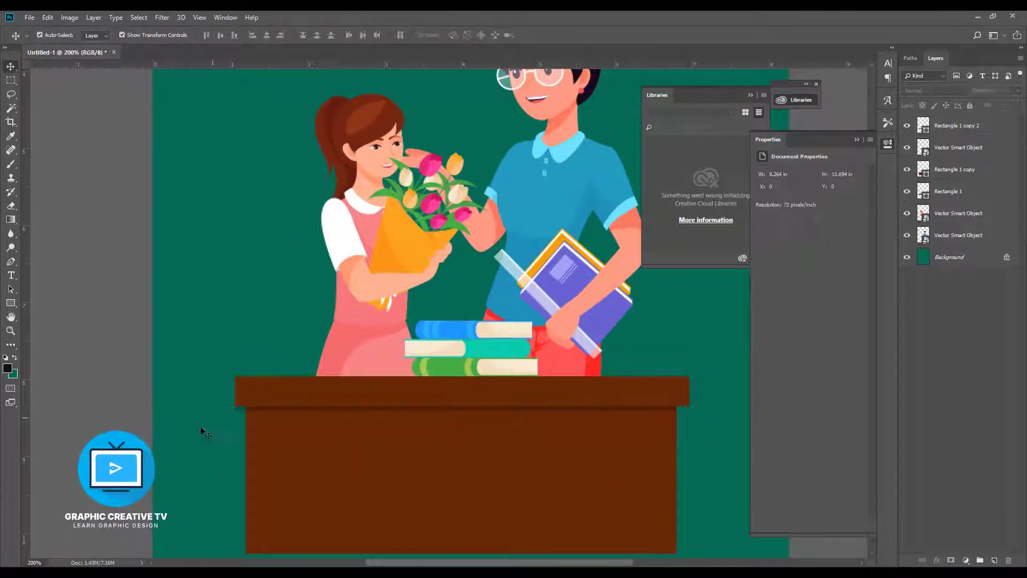
left_click(239, 408)
left_click_drag(234, 408, 246, 409)
key("Return")
left_click(704, 478)
scroll(704, 478, "up", 1)
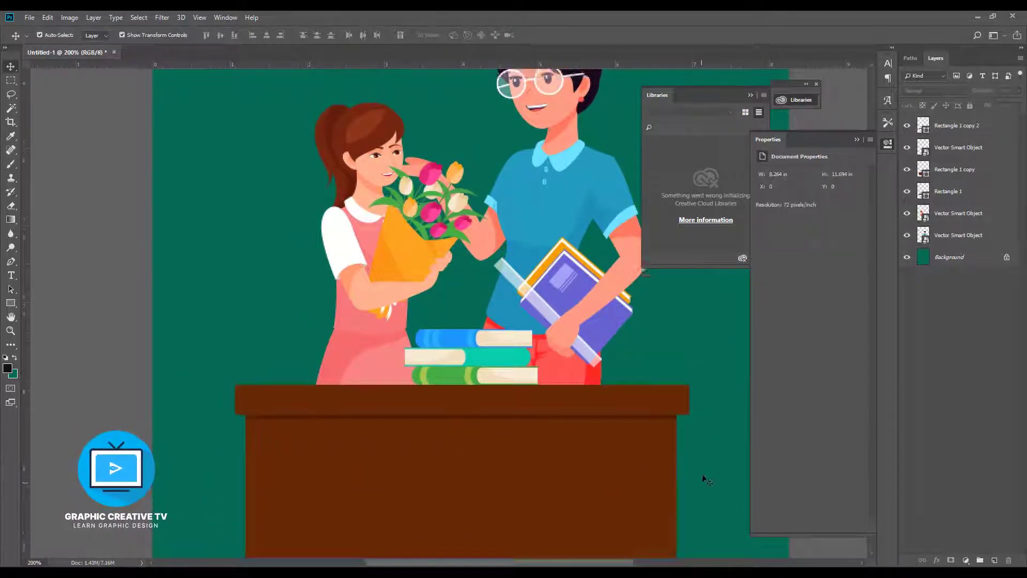
Step: Draw a thin black floor line along the desk's base, about 554 px wide and 2 px high
scroll(704, 478, "down", 10)
key("ctrl+minus")
left_click(11, 303)
left_click_drag(313, 484, 611, 484)
left_click(11, 67)
left_click(584, 477)
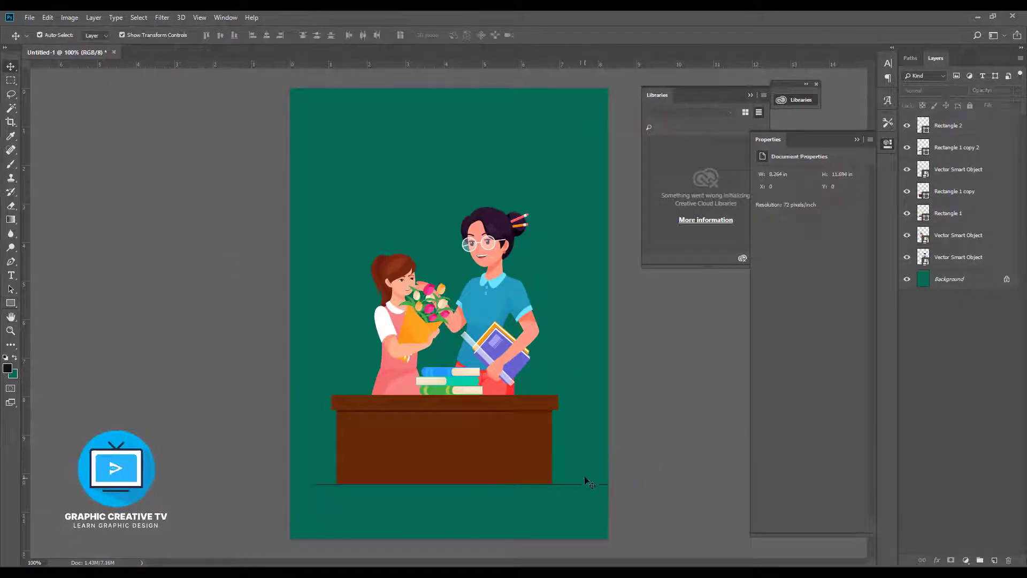
left_click(583, 485)
left_click_drag(464, 485, 463, 483)
key("Return")
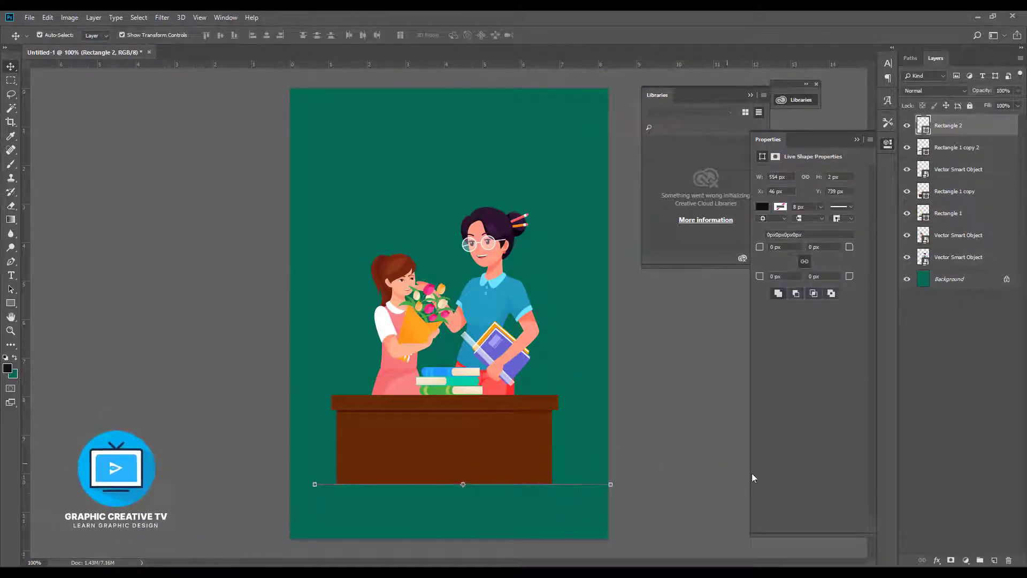
Step: Shorten the floor line at both ends so it extends only slightly beyond the desk on each side
left_click(642, 476)
left_click(314, 484)
mouse_move(314, 485)
left_mouse_down()
mouse_move(280, 485)
mouse_move(318, 485)
left_mouse_up()
key("Return")
left_click(658, 477)
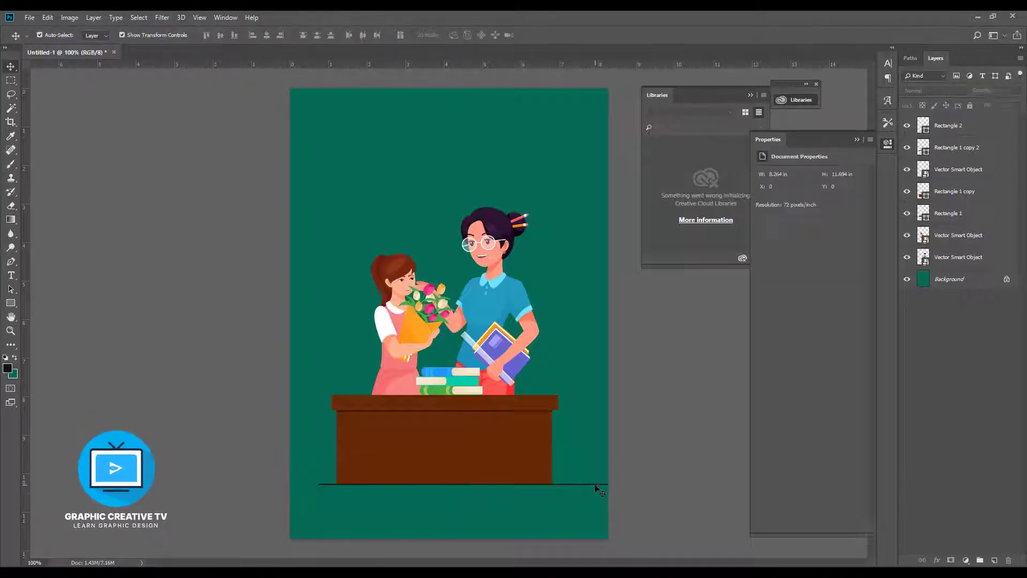
left_click(596, 485)
left_click_drag(608, 484, 570, 484)
key("Return")
left_click(584, 464)
left_click(568, 484)
double_click(925, 128)
type("ffffff")
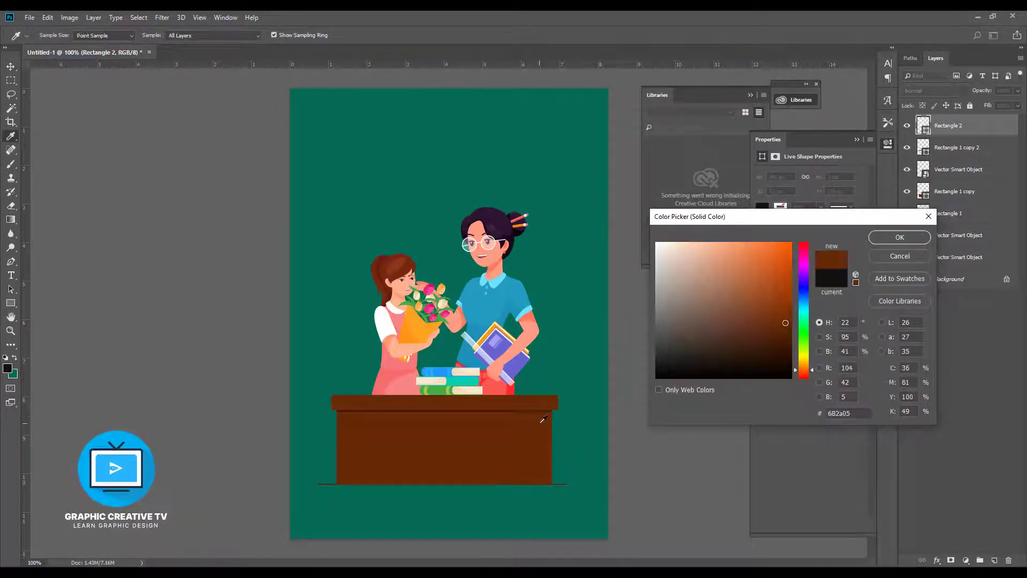
left_click(898, 258)
left_click(677, 473)
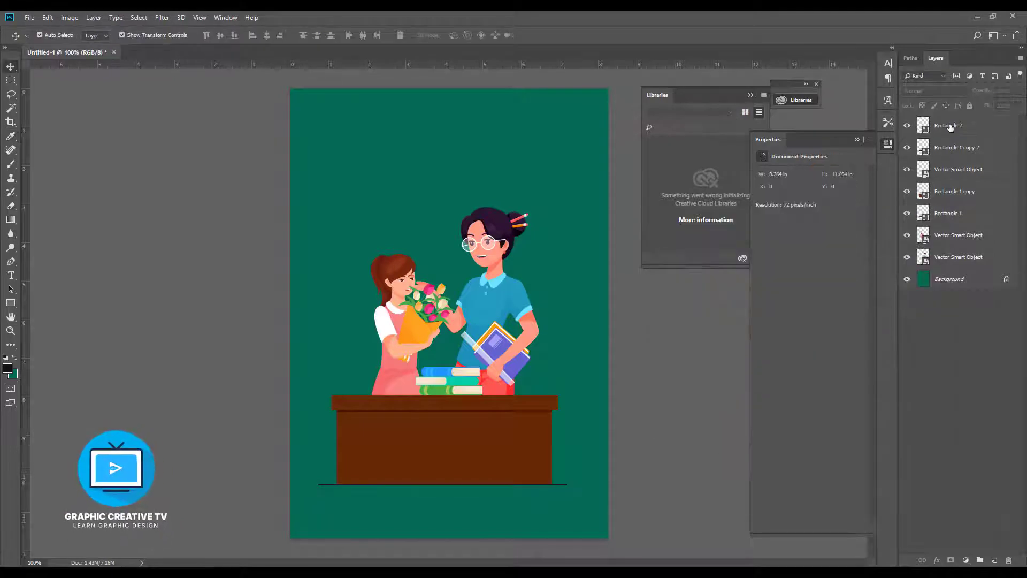
Step: Move the floor line's layer beneath the desk front's layer
left_click_drag(951, 126, 954, 201)
left_click(640, 508)
left_click(529, 477)
left_click(651, 468)
Step: Shift the teacher slightly away from the girl
left_click_drag(501, 299, 508, 298)
left_click(625, 348)
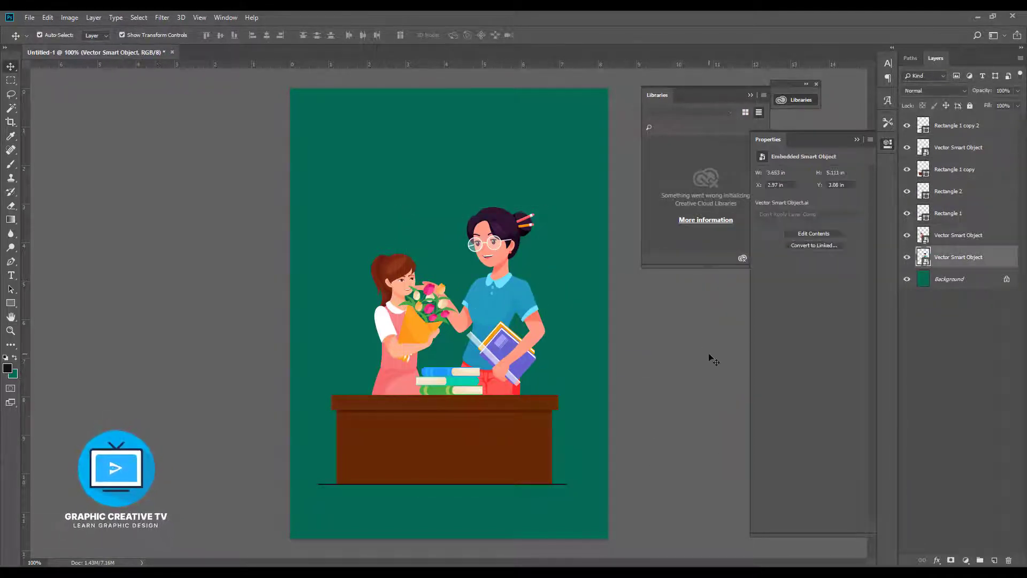
Step: Draw a black blackboard rectangle behind the figures' heads and widen it to about 431 × 290 px
left_click(12, 302)
left_click_drag(506, 301, 561, 290)
key("v")
left_click_drag(347, 211, 337, 214)
left_click_drag(562, 213, 564, 214)
key("Return")
Step: Place the blackboard's layer directly above the Background and move the board down slightly
left_click_drag(947, 126, 947, 288)
left_click(579, 226)
left_click_drag(553, 175, 552, 179)
left_click(631, 293)
Step: Round all four corners of the blackboard to a 20 px radius
left_click(948, 279)
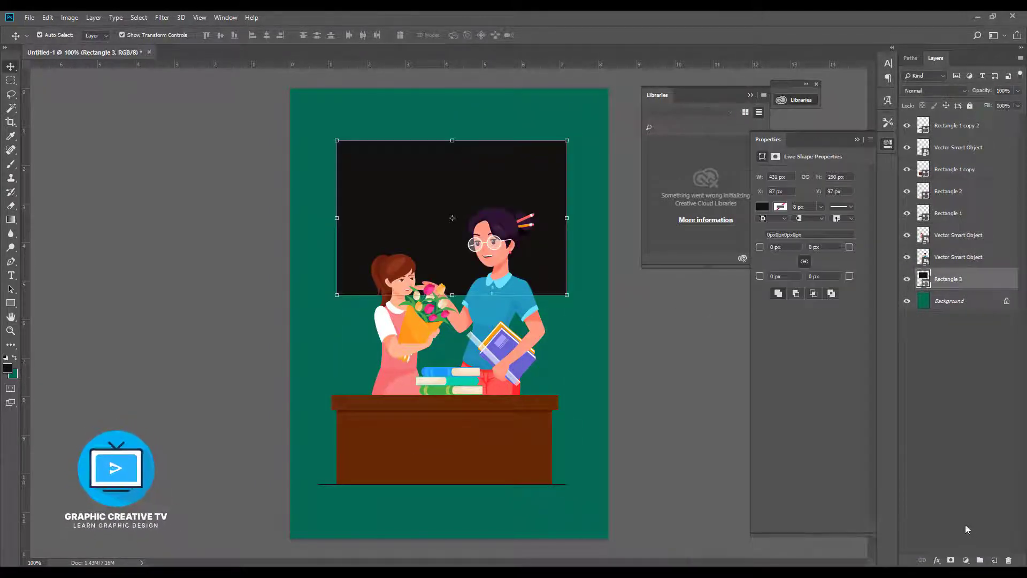
type("5")
key("Return")
type("20")
key("Return")
Step: Add a 10 px outside stroke to the blackboard, using the brown sampled from the desk
left_click(937, 560)
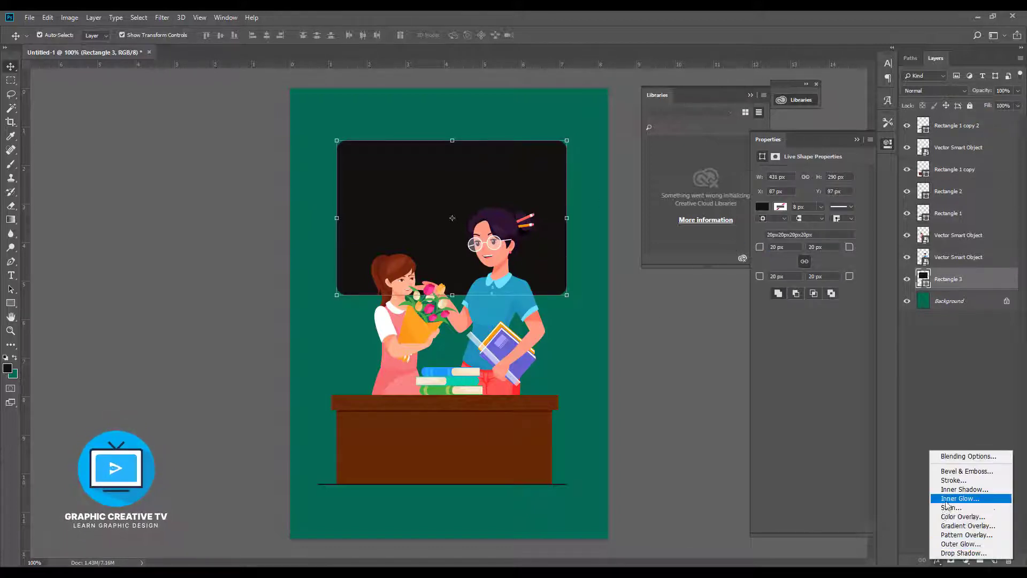
left_click(953, 480)
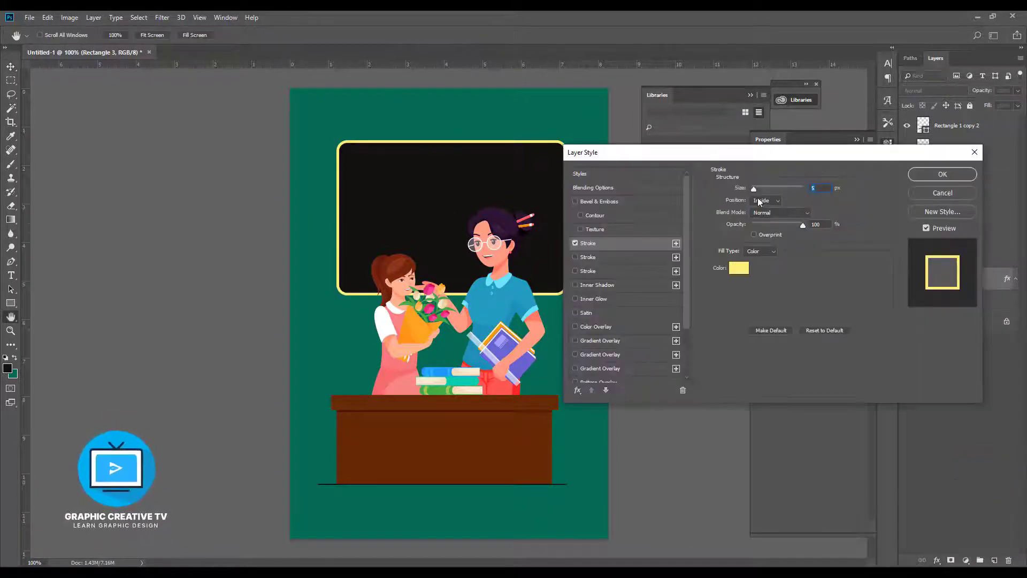
left_click(760, 202)
left_click(764, 213)
left_click_drag(754, 188, 757, 188)
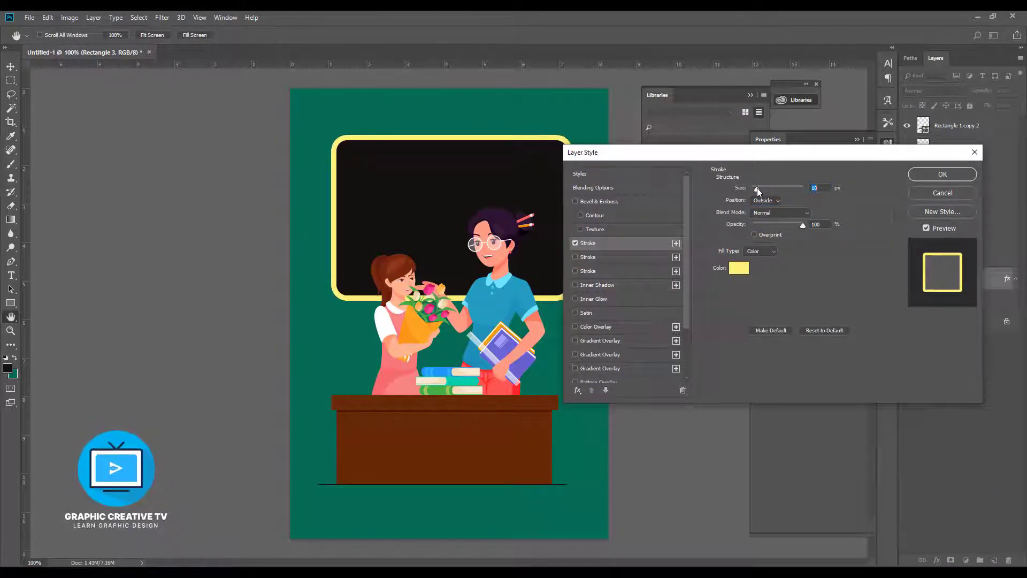
left_click(738, 267)
left_click(548, 422)
left_click(899, 237)
left_click(942, 174)
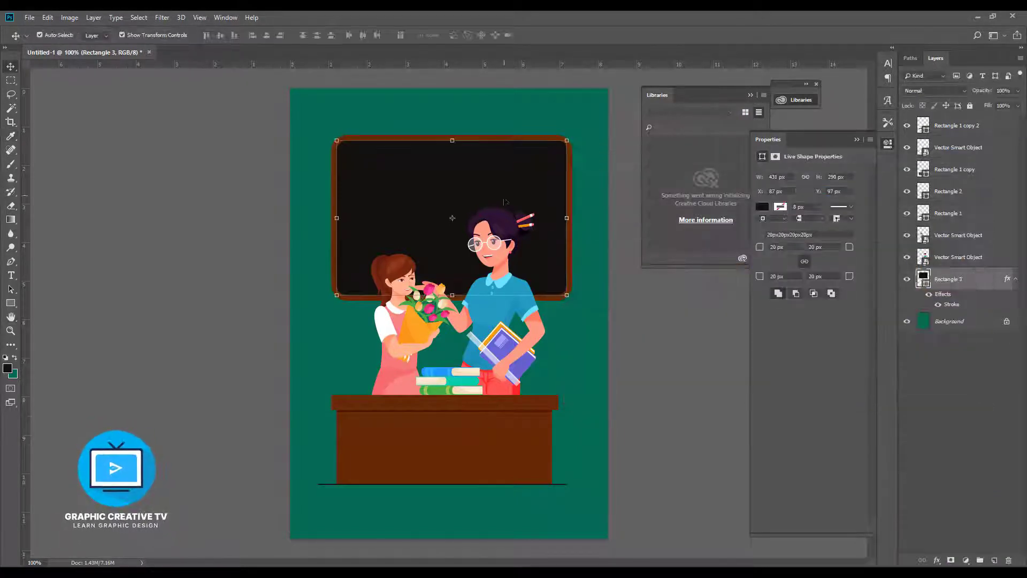
Step: Add a dark grey-to-black linear Gradient Overlay to the blackboard at 100% opacity, 94° angle and 150% scale
left_click(937, 560)
left_click(963, 525)
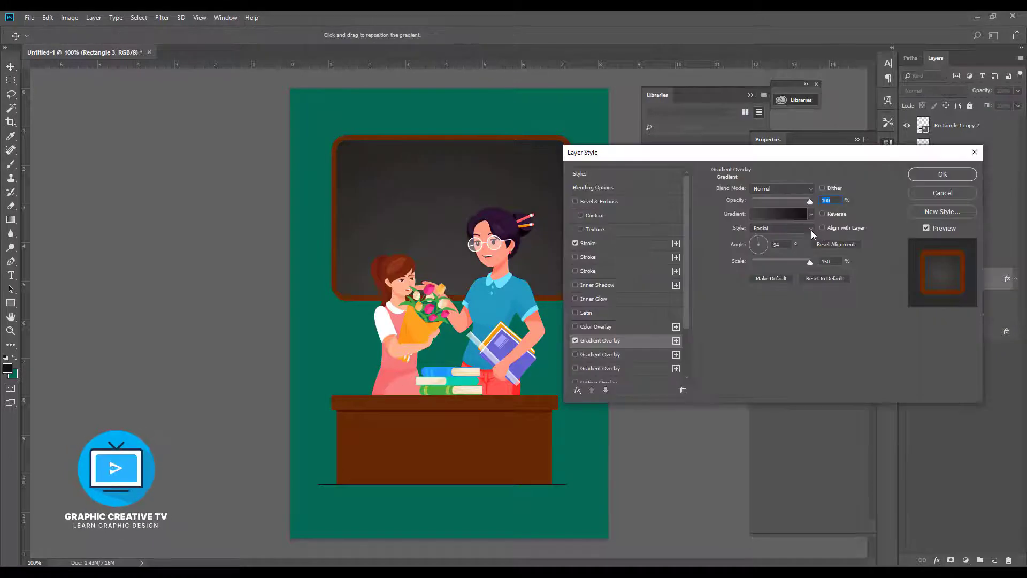
left_click(811, 214)
left_click(782, 228)
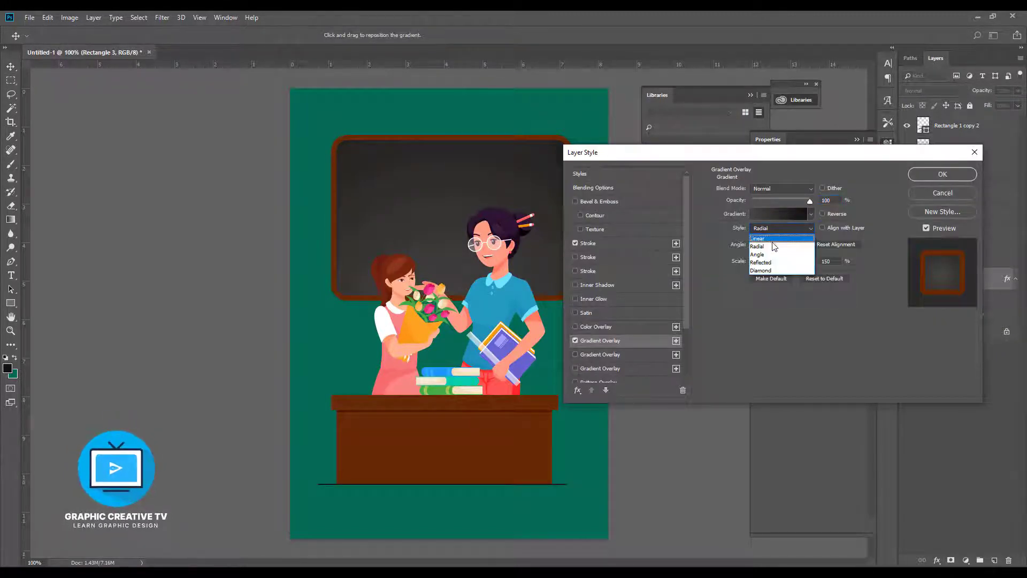
left_click(764, 243)
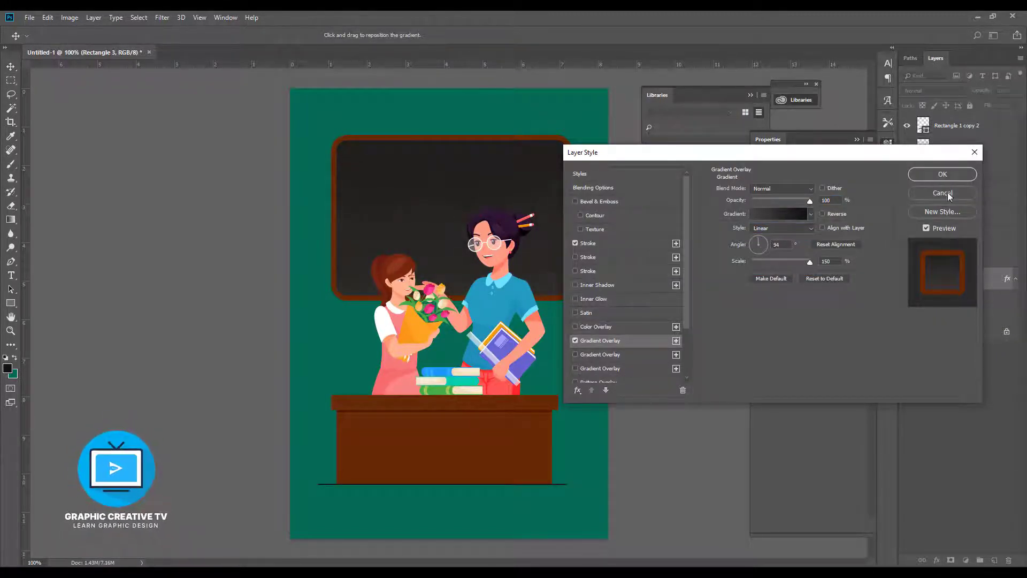
left_click(943, 174)
Step: Add a black Multiply drop shadow to the blackboard with a 150° angle and 4% spread
left_click(958, 279)
left_click(937, 560)
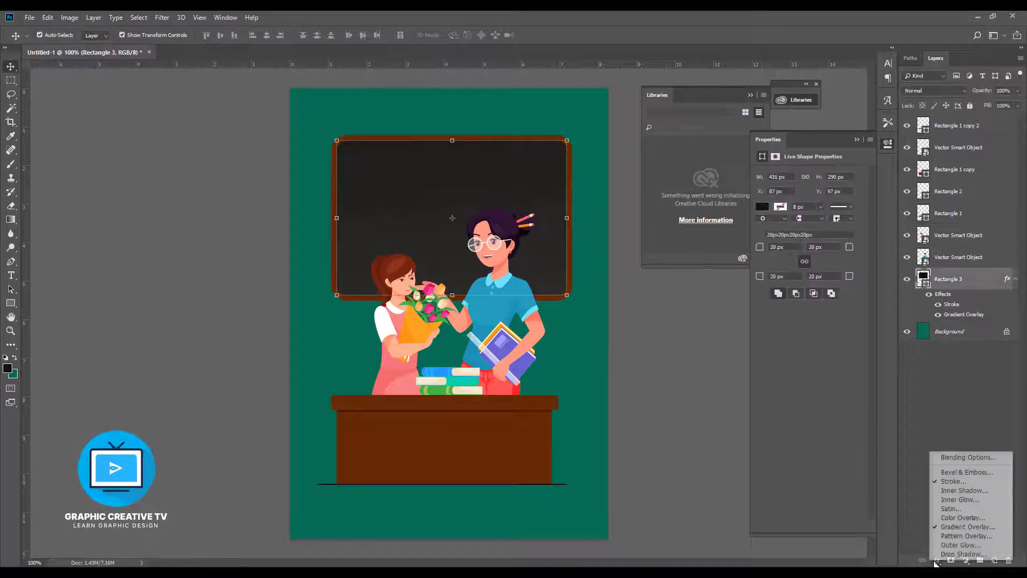
left_click(957, 555)
left_click_drag(688, 158, 808, 172)
left_click_drag(889, 251, 875, 253)
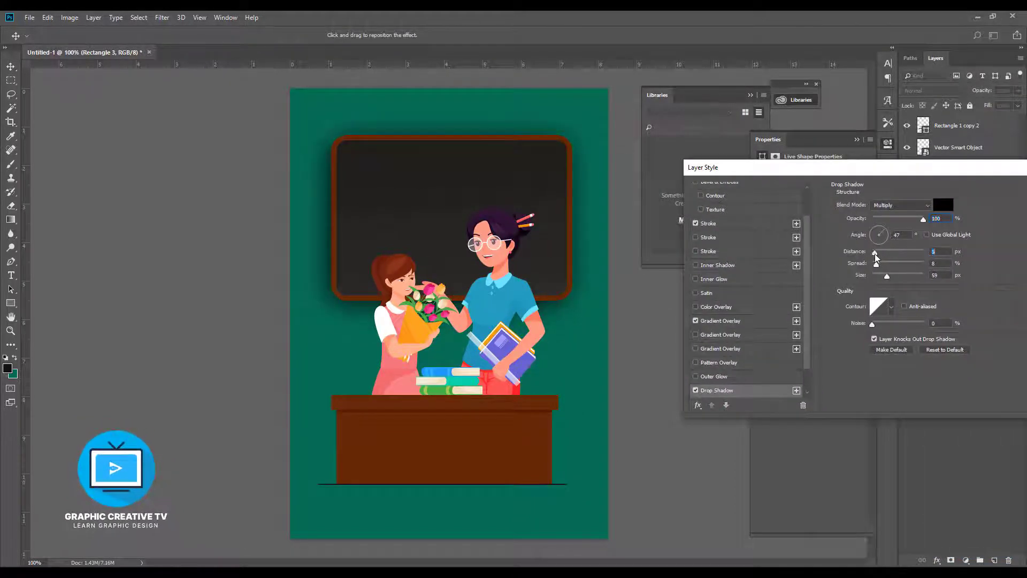
left_click(890, 219)
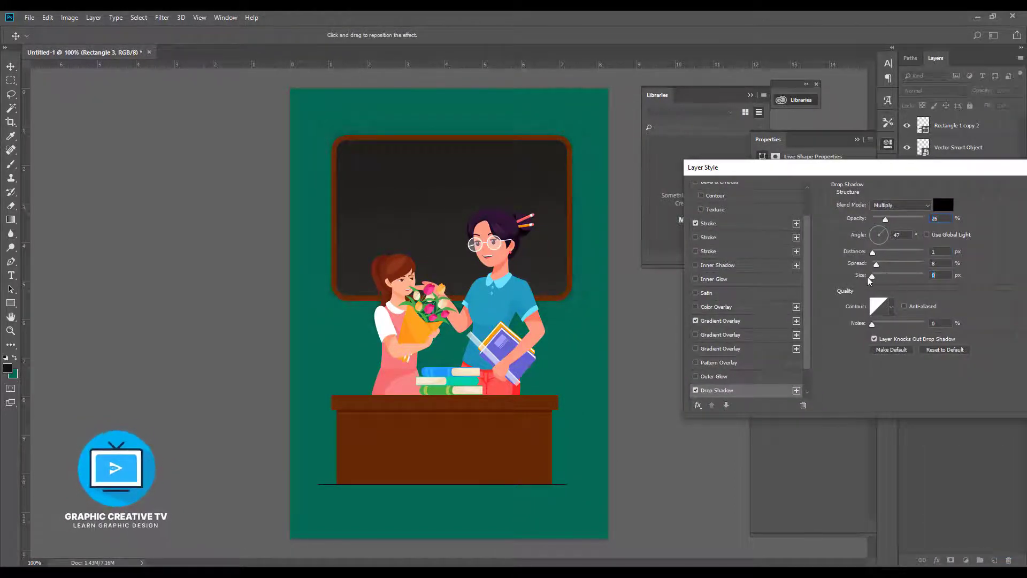
left_click(874, 232)
left_click_drag(872, 253, 879, 277)
left_click_drag(886, 219, 926, 219)
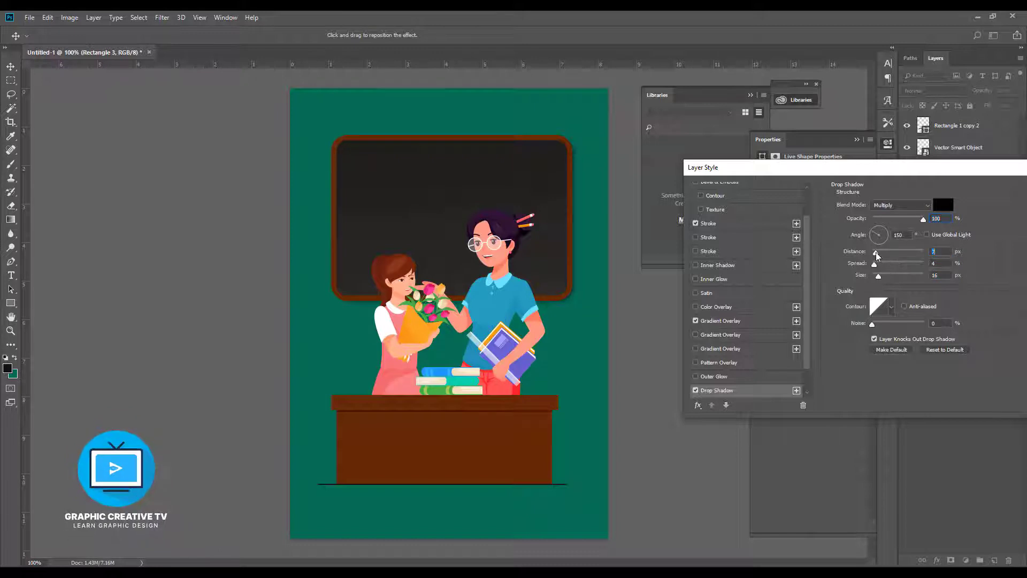
left_click_drag(876, 278, 883, 246)
left_click_drag(923, 220, 897, 224)
key("Return")
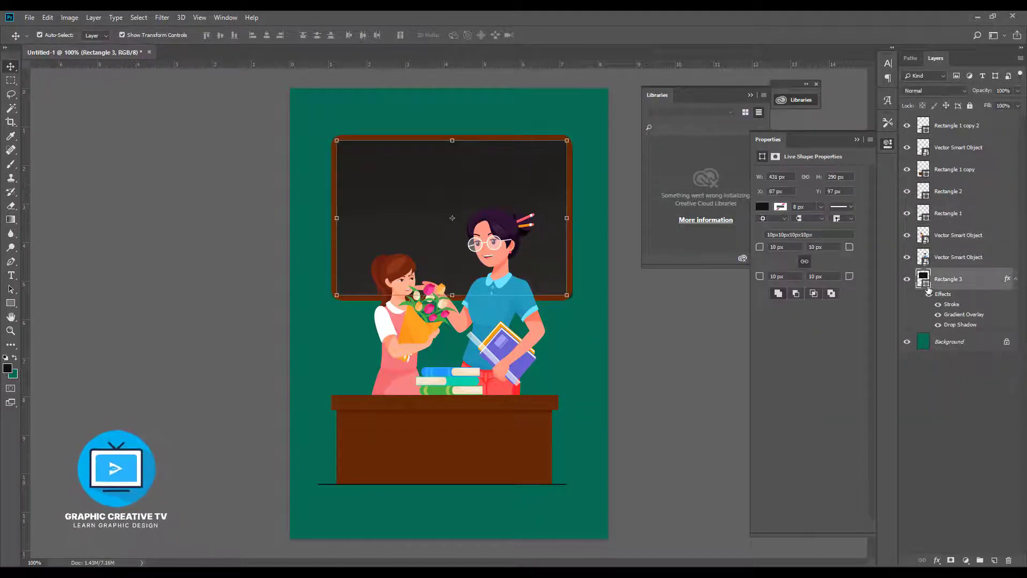
Step: Recolour the blackboard's stroke to the cream f2dfbc sampled from the book pages and set all its corner radii to 5 px
double_click(957, 306)
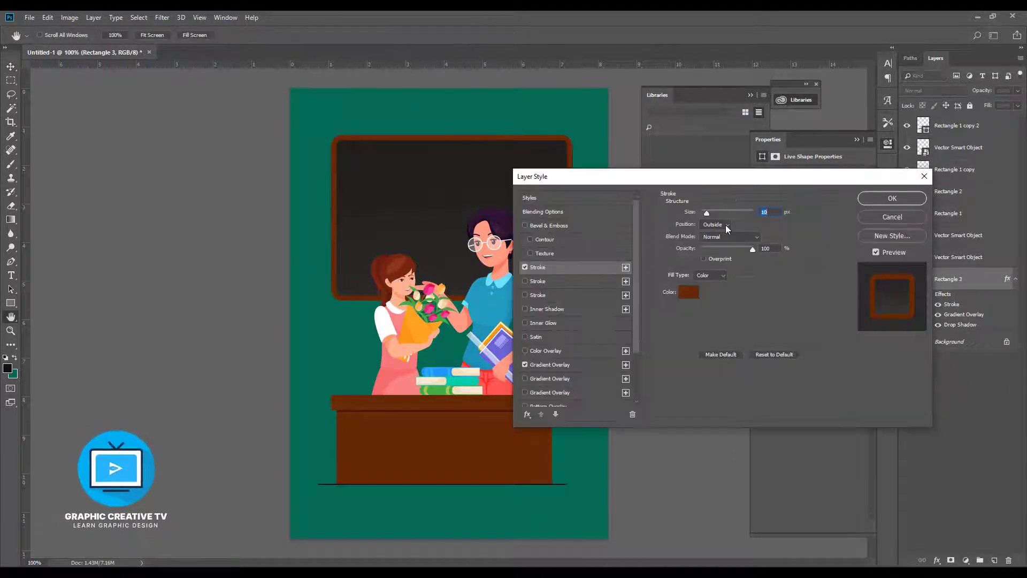
key("Return")
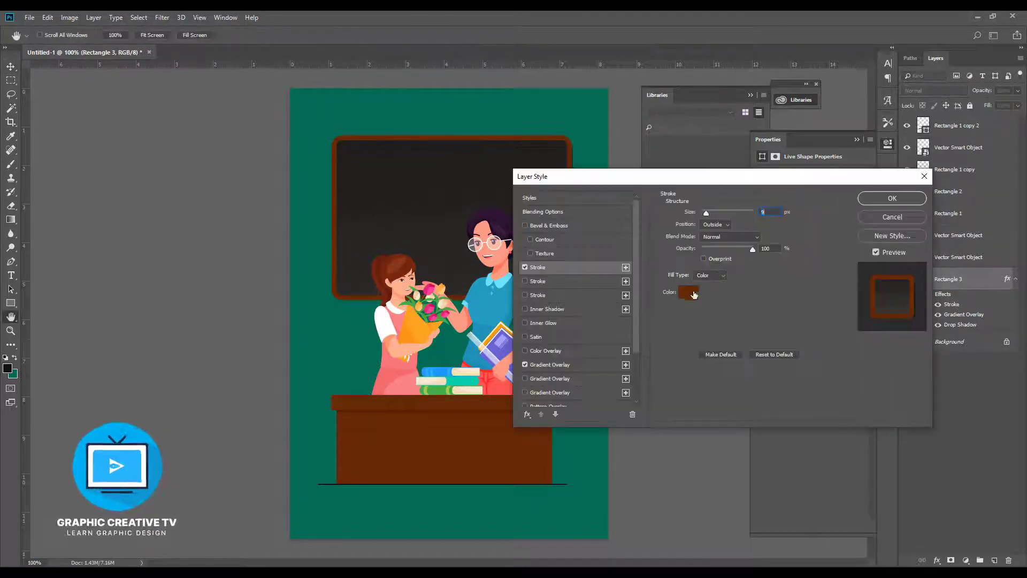
left_click(689, 292)
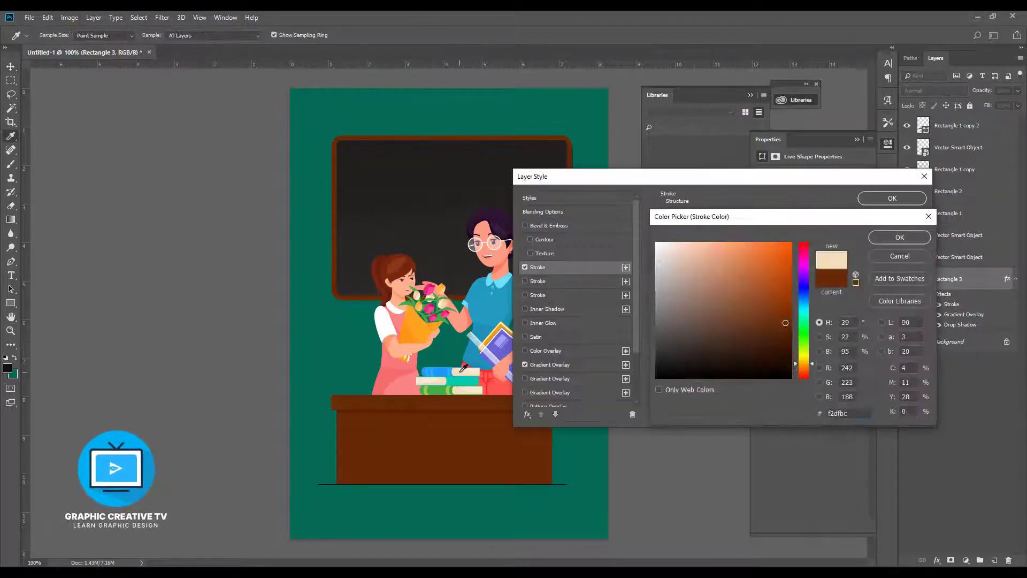
left_click(683, 247)
left_click(894, 237)
key("Return")
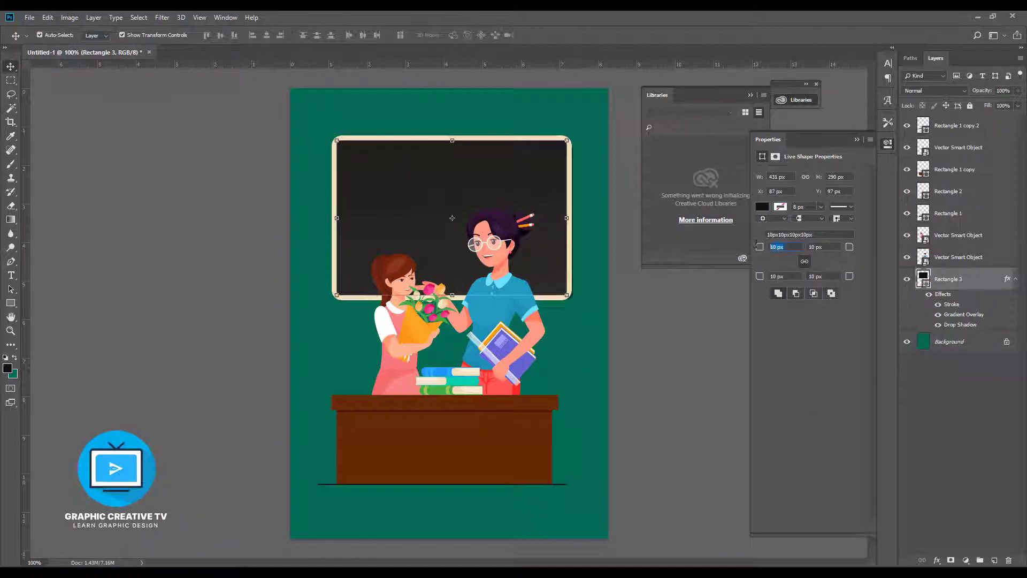
left_click(732, 373)
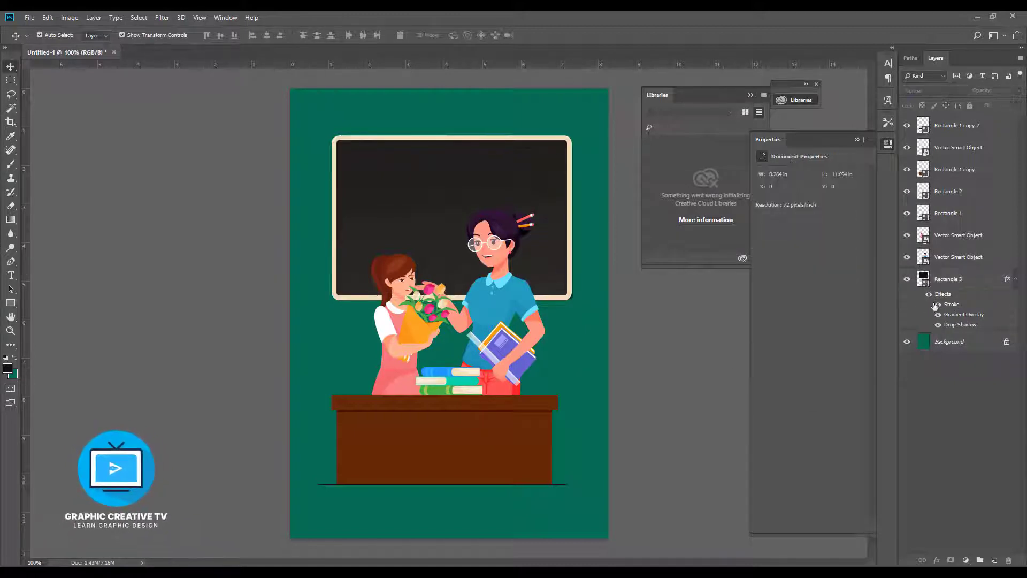
Step: Remove the blackboard's drop shadow and widen the board on both sides to about 468 px
left_click(540, 144)
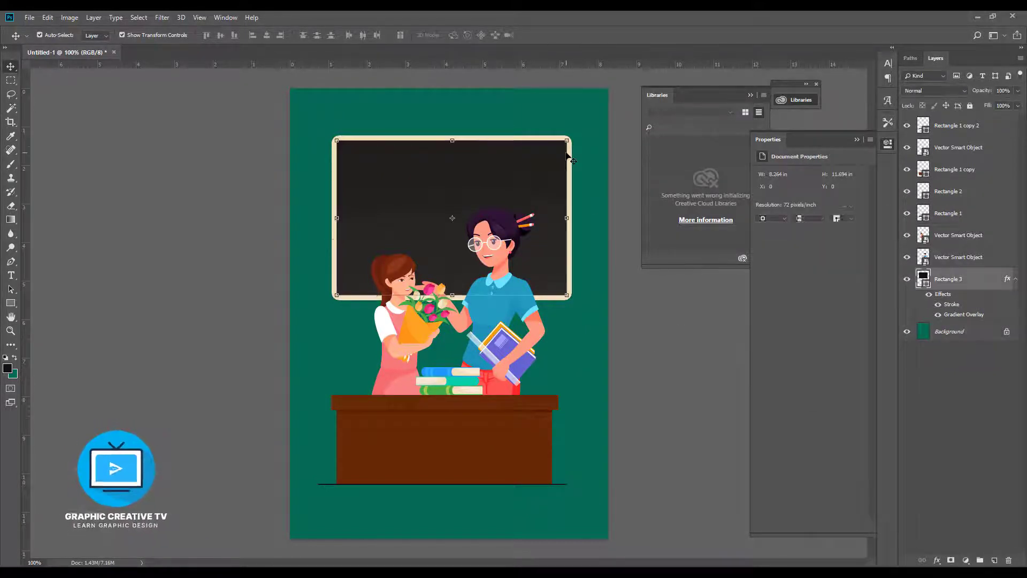
key("ctrl+t")
left_click_drag(562, 218, 581, 218)
key("Return")
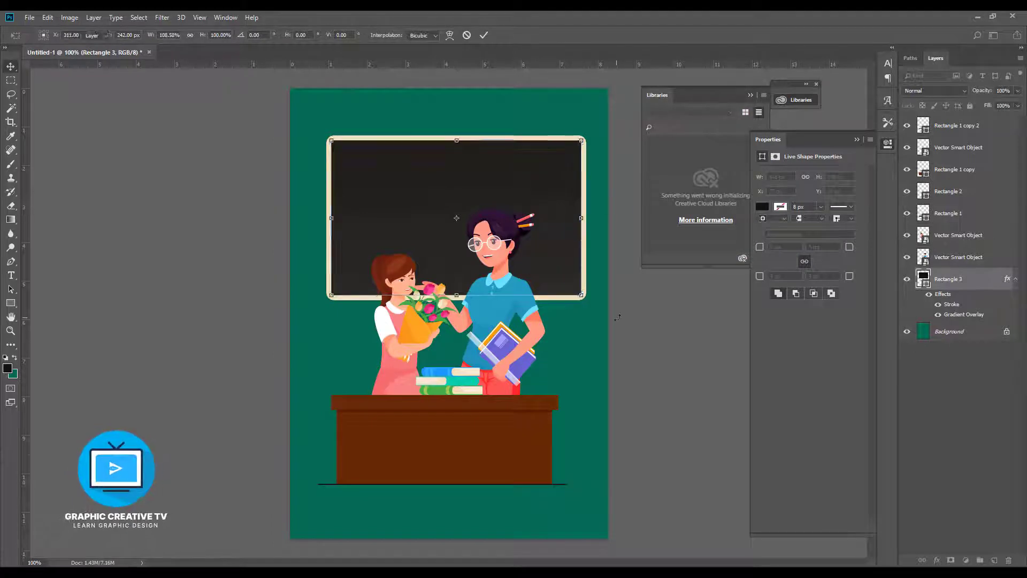
Step: Select the desk parts, floor line, teacher and girl together and move them down about 66 px
left_click(614, 317)
left_click(563, 484)
left_click(500, 428, "shift")
left_click(527, 398, "shift")
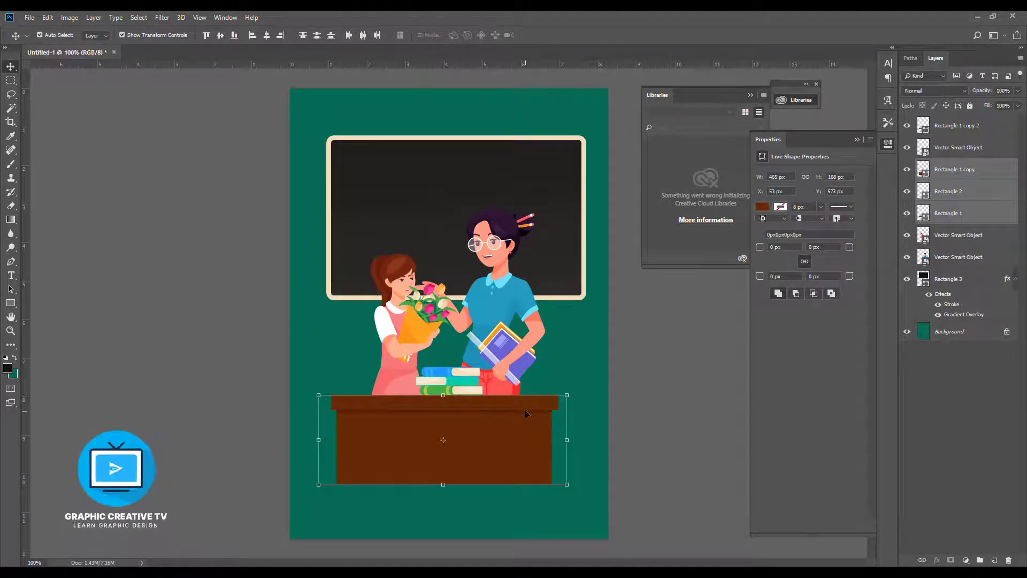
left_click(527, 411, "shift")
left_click(510, 317, "shift")
left_click(415, 342, "shift")
left_click_drag(498, 323, 500, 360)
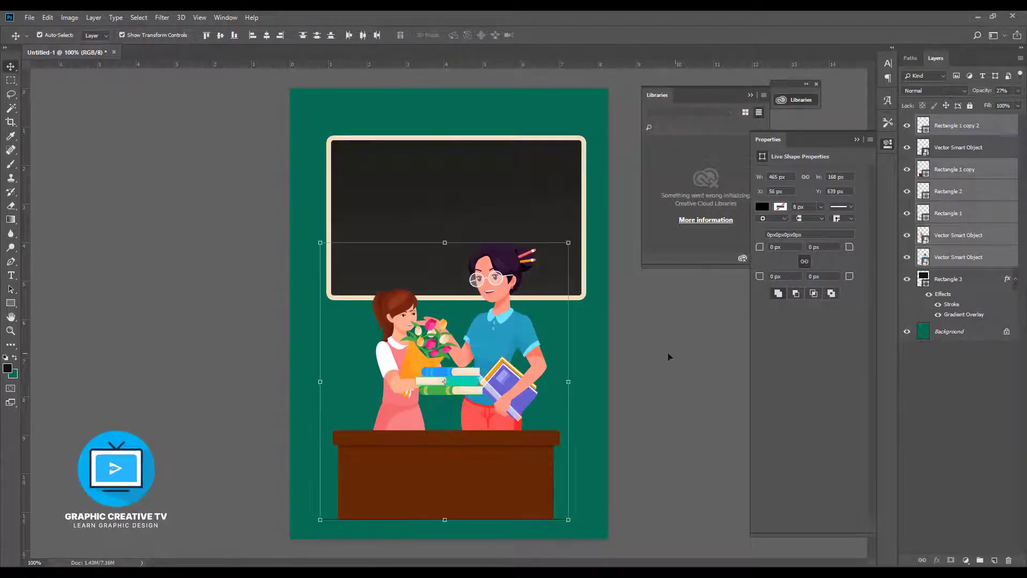
Step: Move the blackboard down about 16 px behind the figures
left_click(669, 355)
left_click_drag(570, 218, 571, 226)
left_click(636, 332)
Step: Set the book stack on the desktop at about 83% scale and place a duplicate at the desk's left end
left_click(464, 373)
left_click_drag(464, 373, 366, 420)
key("Return")
left_click(631, 423)
Step: Shift the hue of the copied book stack to +110 with Hue/Saturation
key("ctrl+u")
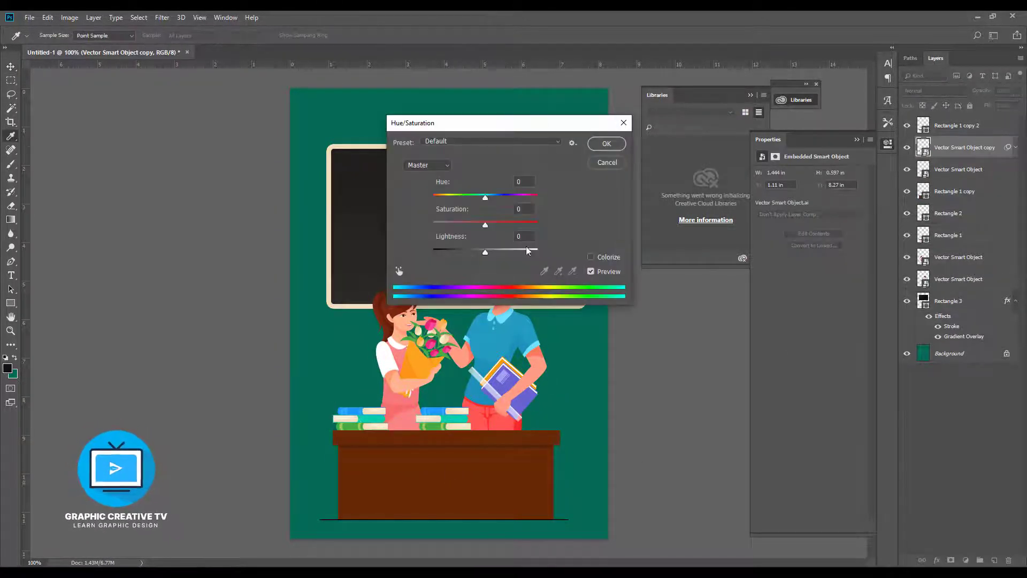
left_click_drag(485, 197, 523, 192)
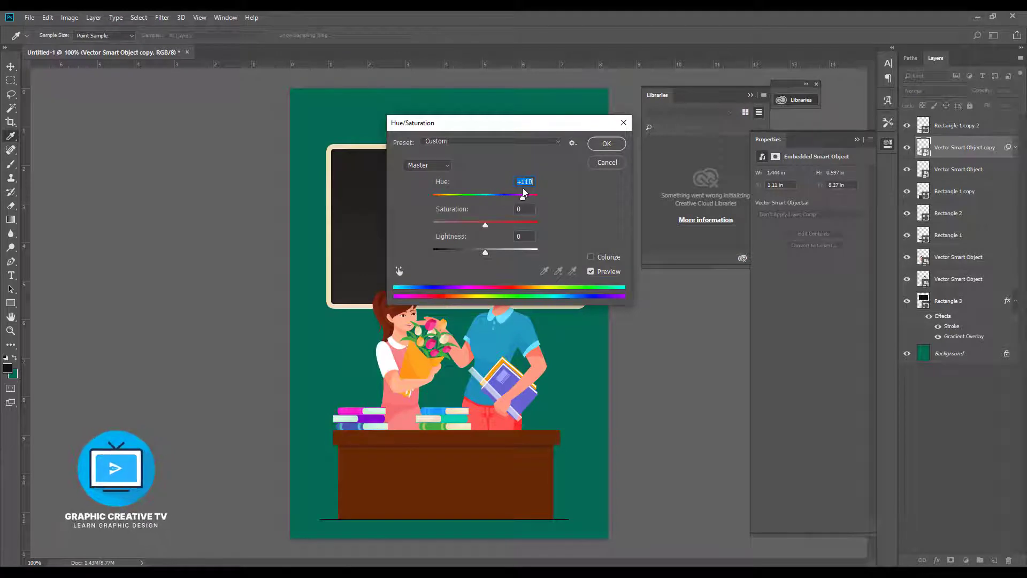
left_click(607, 143)
Step: Flip the copied book stack horizontally and move it about 0.27 in to the right along the desktop
key("ctrl+t")
key("Return")
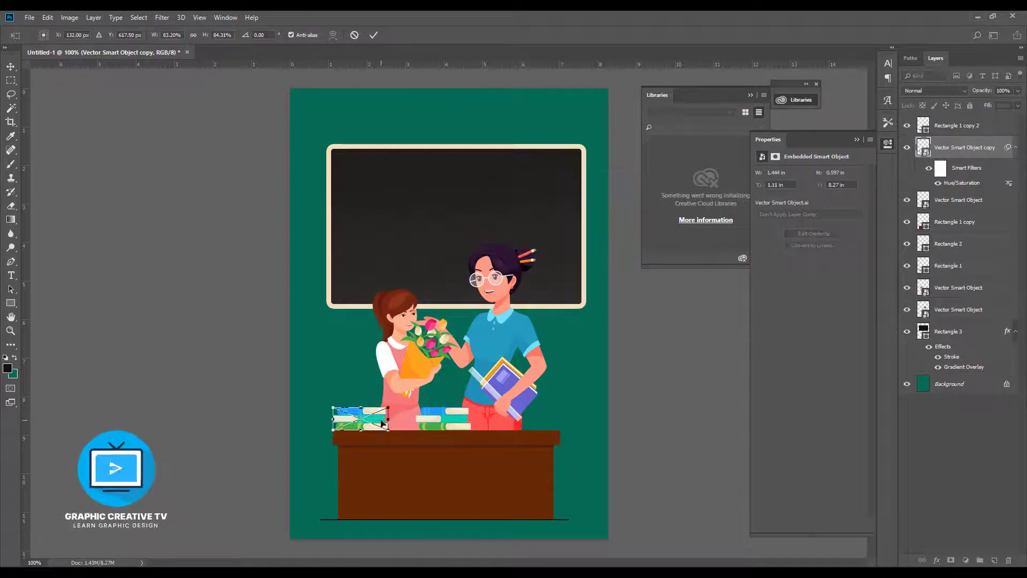
right_click(381, 420)
left_click(414, 544)
key("Return")
left_click(666, 480)
left_click_drag(375, 419, 387, 419)
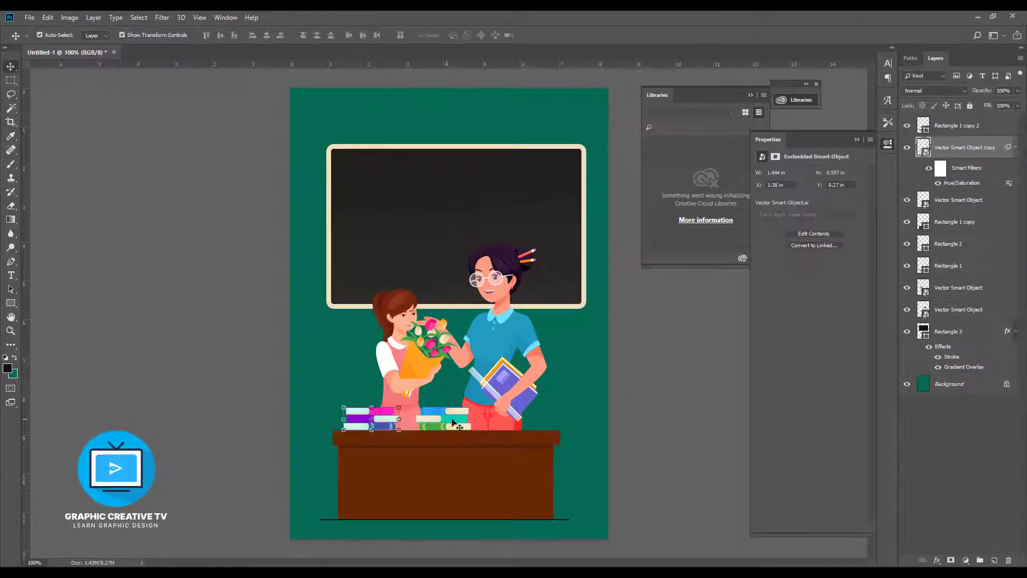
Step: Add a black Multiply inner shadow to the blackboard with 6 px distance and 13 px size
left_click(957, 331)
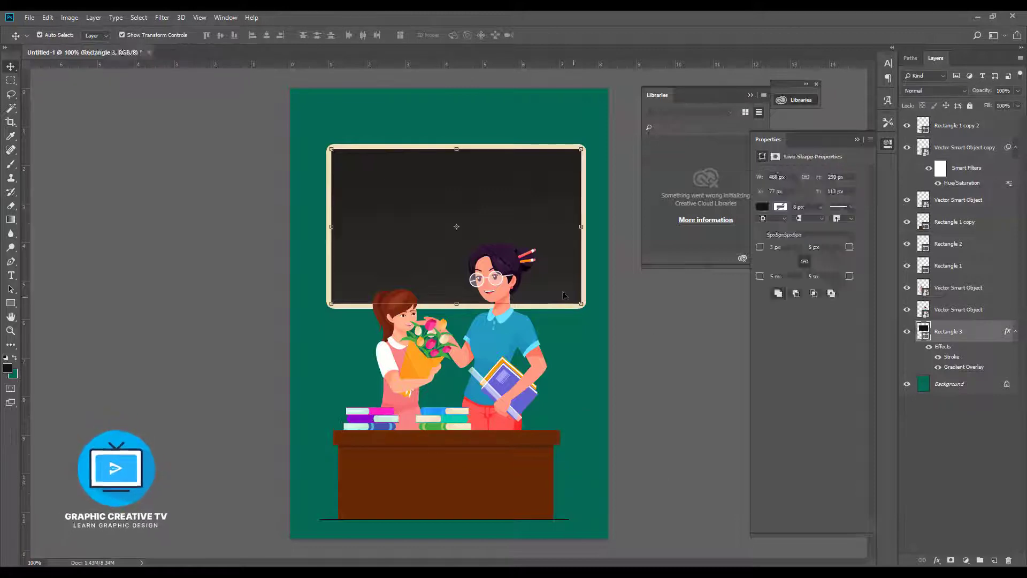
left_click(940, 559)
left_click(957, 489)
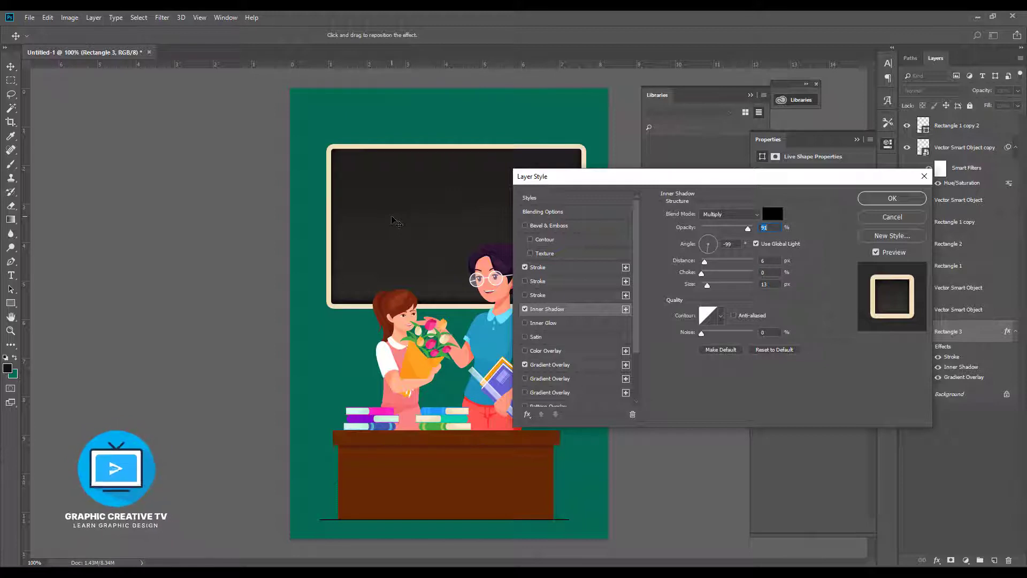
left_click(886, 202)
left_click(629, 332)
left_click(543, 214)
left_click(623, 331)
left_click(543, 196)
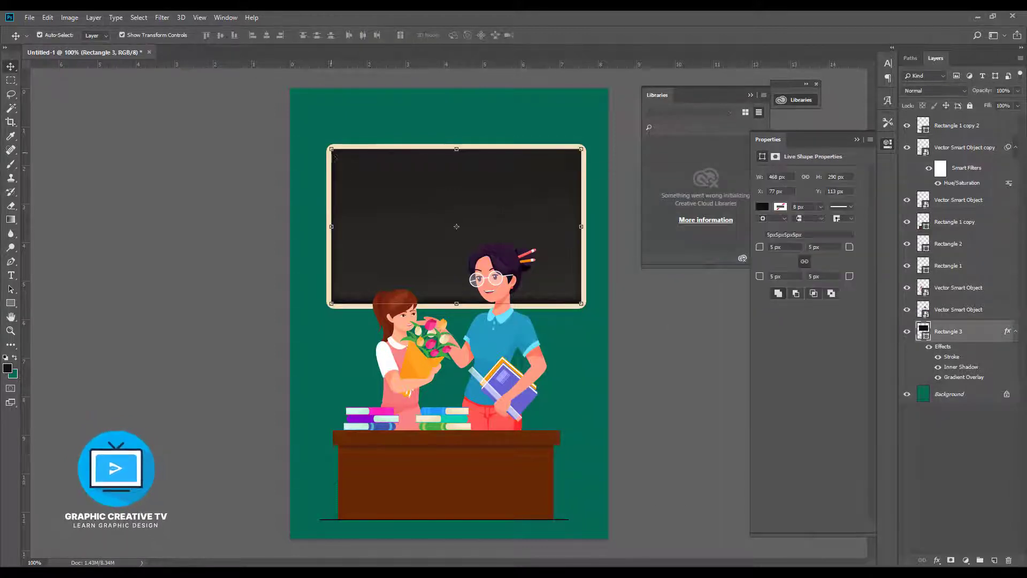
left_click(601, 365)
Step: Create a new layer directly above the Background and enlarge the brush to 700 px, undoing the black test dab
left_click(953, 398)
key("ctrl+shift+alt+n")
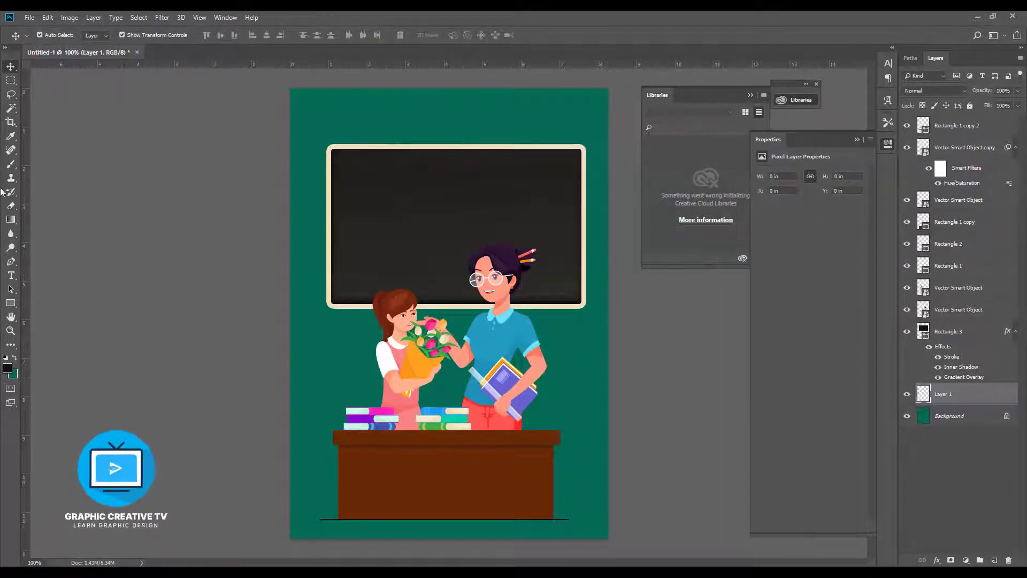
key("b")
key("bracketright")
key("bracketright")
key("bracketright")
key("bracketright")
key("bracketright")
key("bracketright")
key("bracketright")
left_click(468, 371)
key("ctrl+z")
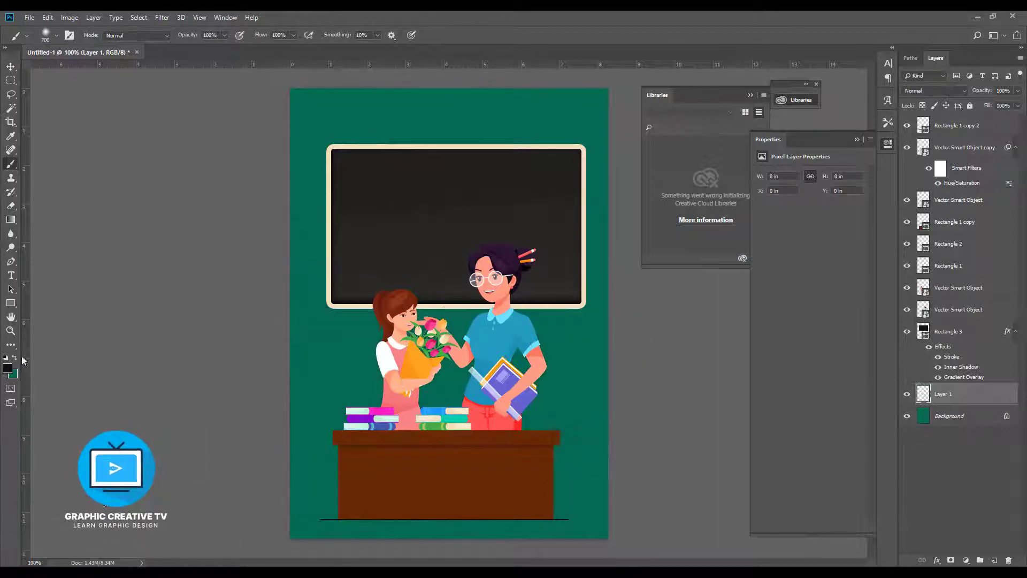
Step: Set the foreground to a lighter green and paint a soft glow behind the figures on the new layer
left_click(8, 368)
left_click(374, 375)
left_click(900, 237)
left_click(459, 321)
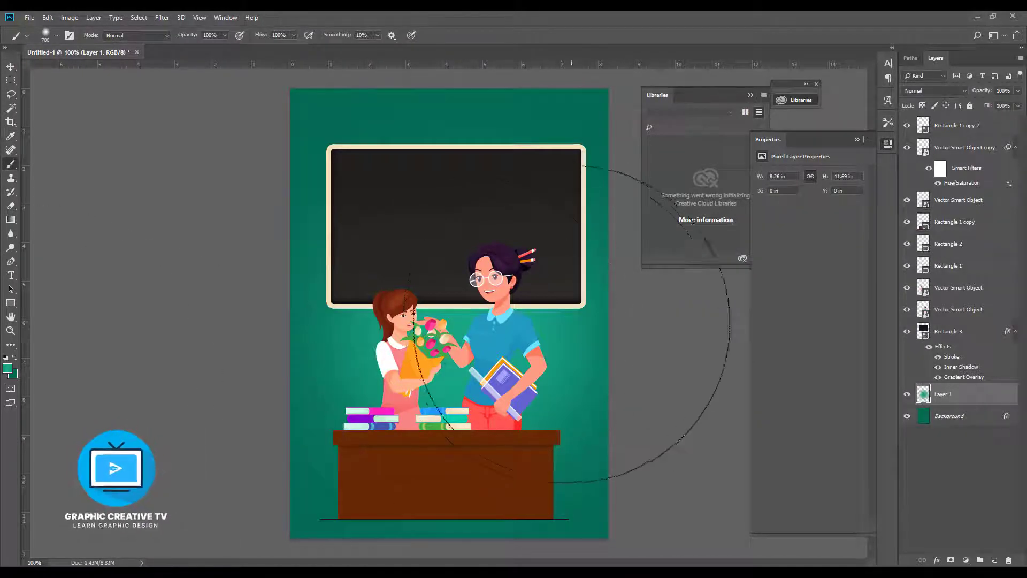
Step: Scale the teacher and girl together to about 94% and recentre the blackboard horizontally, about 18 px lower
left_click(11, 67)
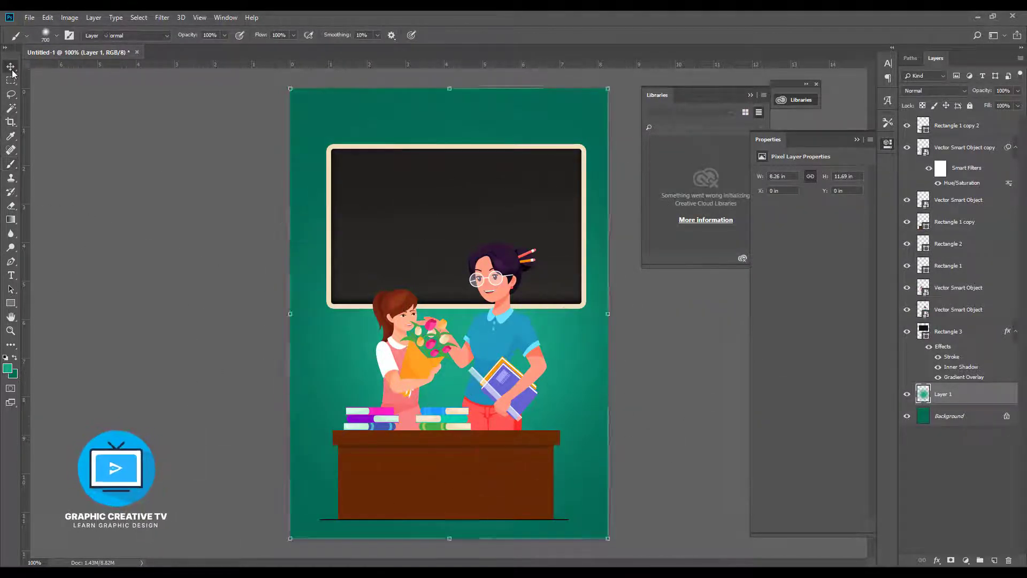
left_click(515, 356)
left_click(396, 364, "shift")
left_click_drag(546, 243, 545, 266)
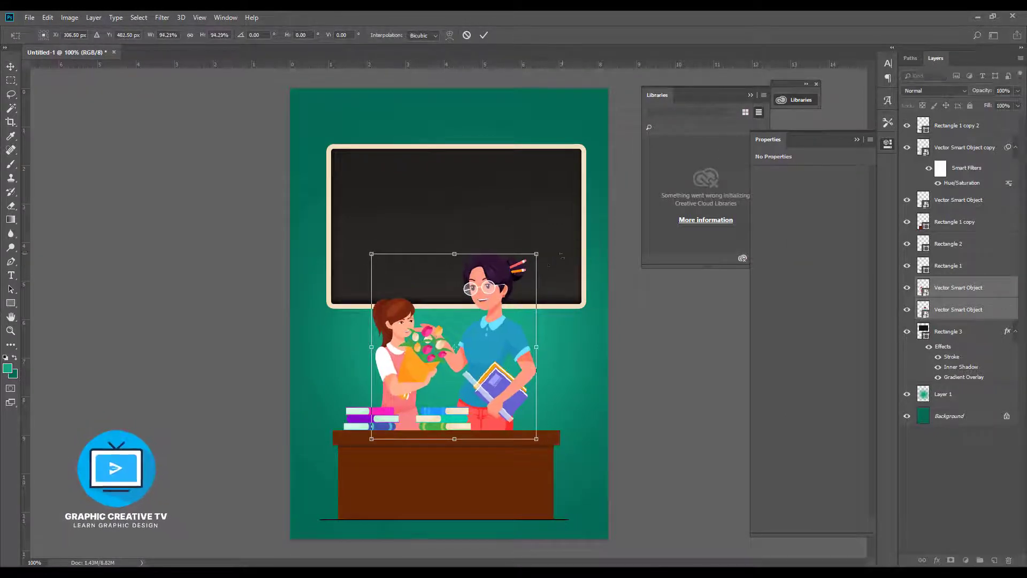
key("Return")
left_click_drag(566, 220, 558, 252)
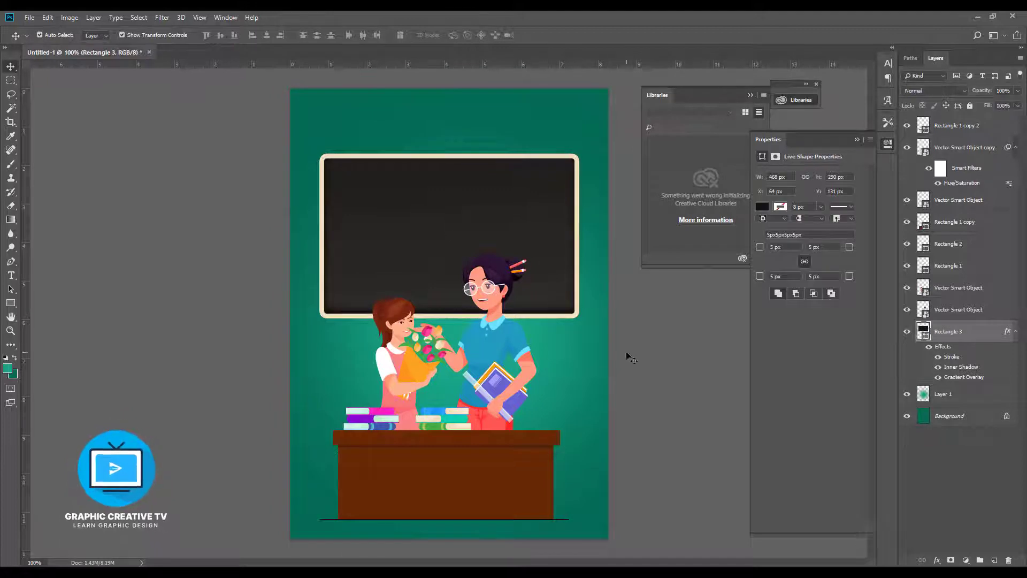
left_click(626, 355)
Step: Draw a panel about 93 × 103 px on the desk's front and fill it with a slightly lighter brown
left_click(10, 303)
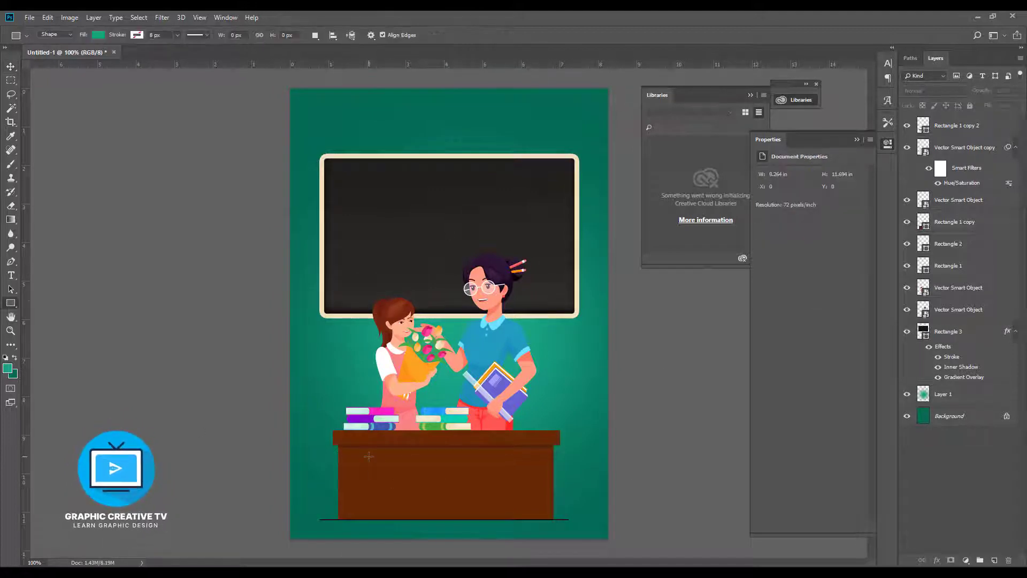
left_click_drag(367, 456, 419, 512)
double_click(923, 126)
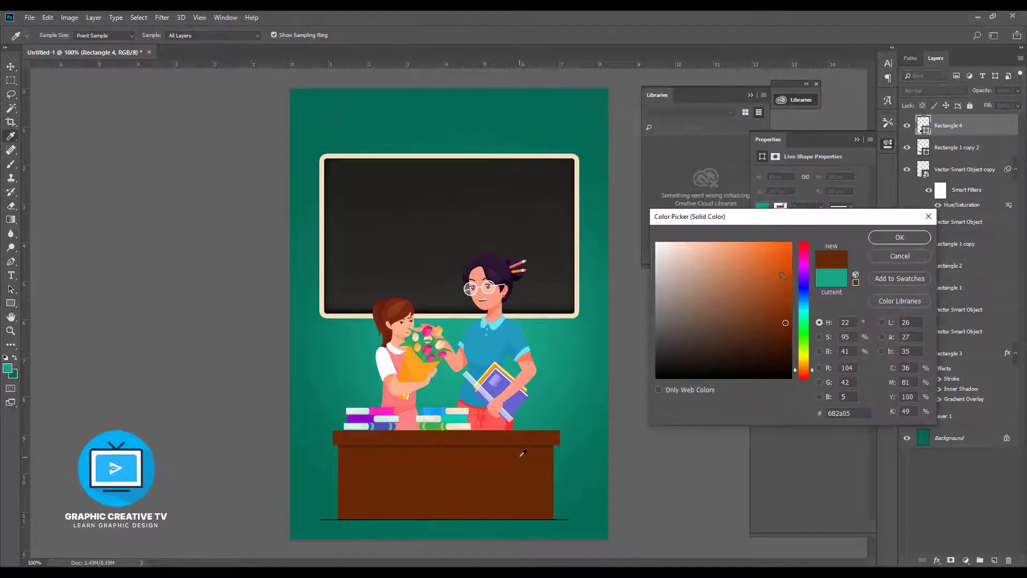
left_click(522, 454)
left_click(899, 237)
Step: Duplicate the desk panel twice and space the three panels in a row across the desk front
key("v")
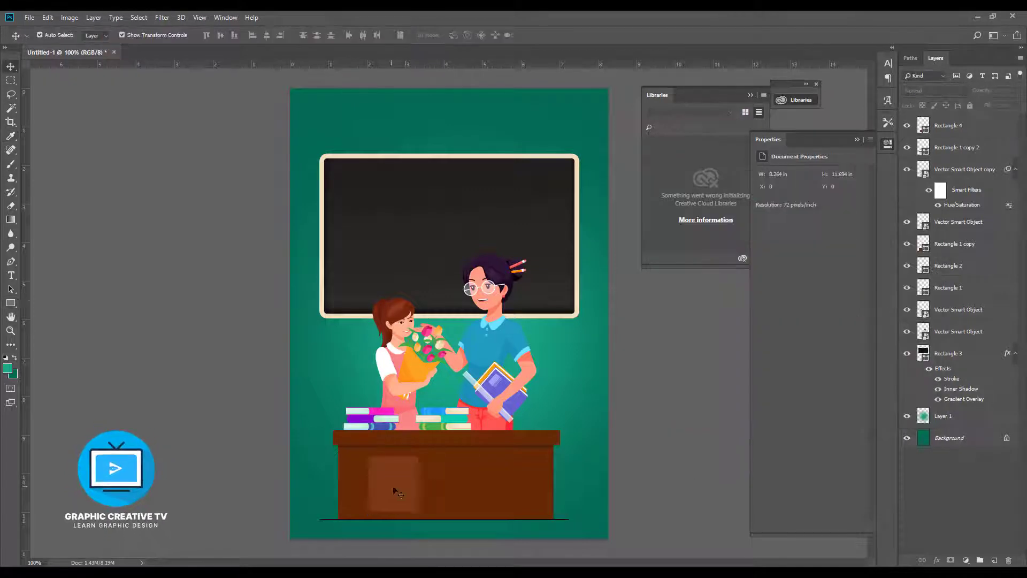
left_click_drag(396, 484, 447, 483)
left_click_drag(447, 483, 504, 481, "alt")
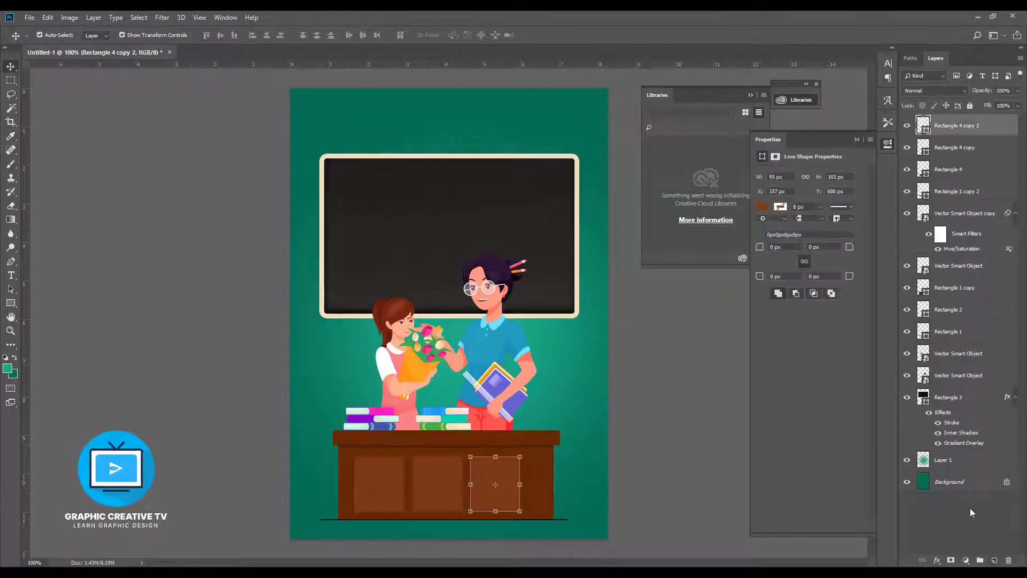
Step: Give the third desk panel a Multiply drop shadow at 49% opacity with a small distance, and copy it to the other two panels
left_click(937, 560)
left_click(957, 551)
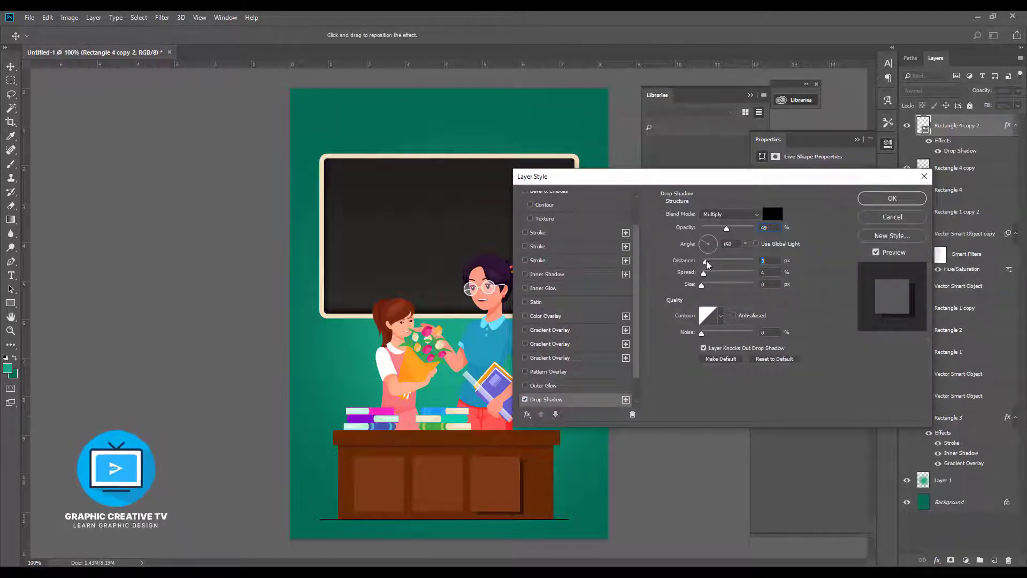
left_click(916, 197)
left_click_drag(952, 151, 950, 173, "alt")
left_click_drag(952, 193, 953, 213, "alt")
left_click(657, 437)
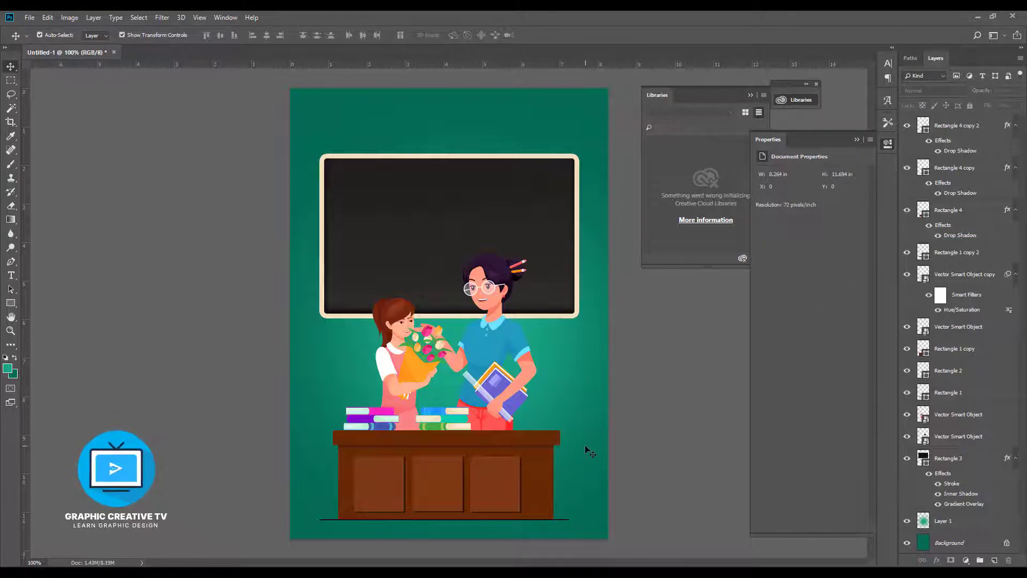
Step: Shift the three desk panels together about 3 px to the right across the desk front
left_click(497, 489)
left_click(430, 487, "shift")
left_click(386, 485, "shift")
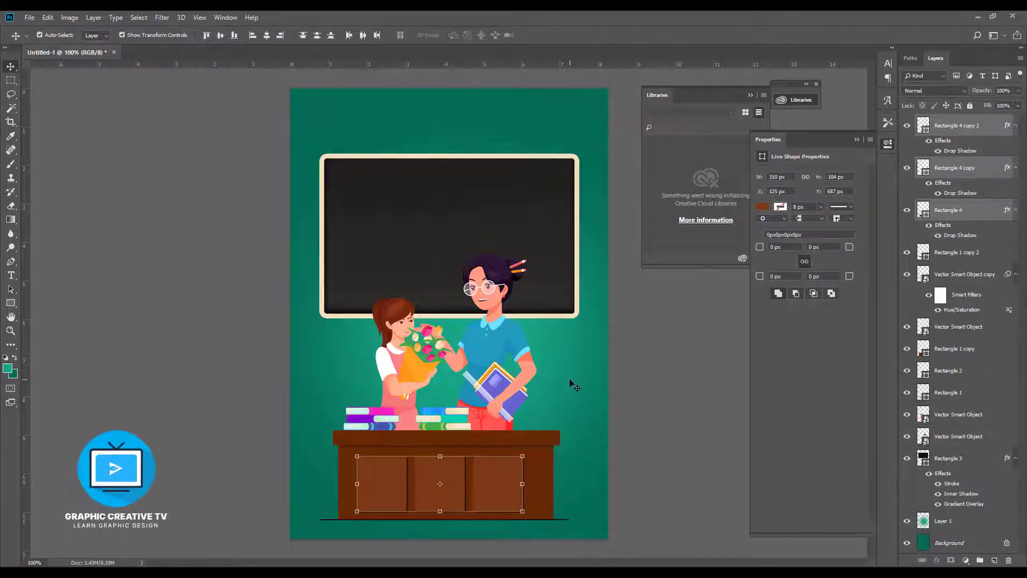
left_click(671, 433)
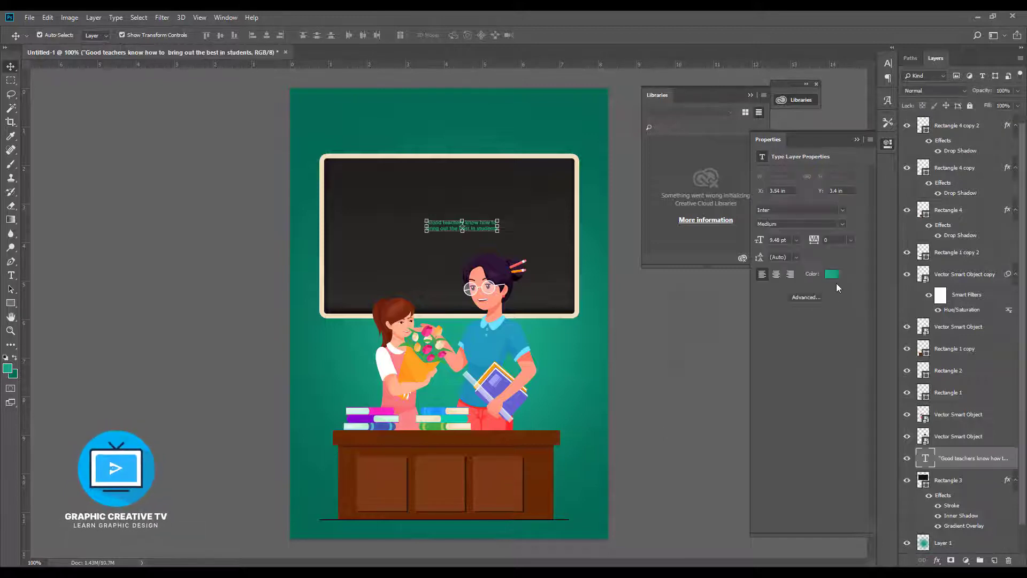
Step: Recolour the "Good teachers know how to bring out the best in students" quote white and enlarge it on the blackboard
left_click(832, 273)
key("Return")
left_click_drag(500, 214, 484, 227)
key("Return")
left_click(626, 230)
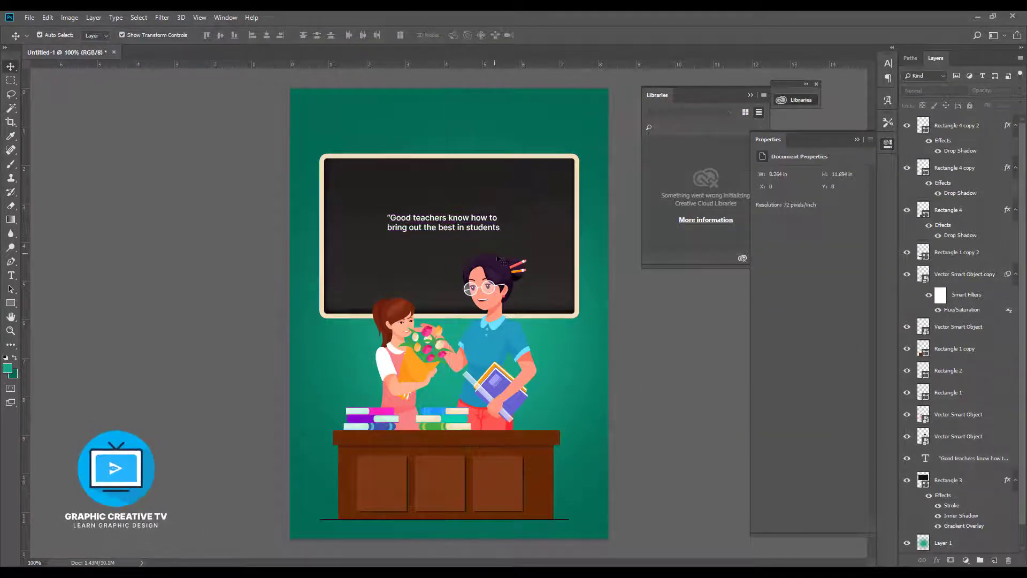
Step: Add the title "Happy Teachers' Day", scale it to about 260%, and place it on the blackboard above the quote
left_click(447, 227)
key("t")
left_click(385, 123)
type("Happy Teachers' Day")
left_click(11, 66)
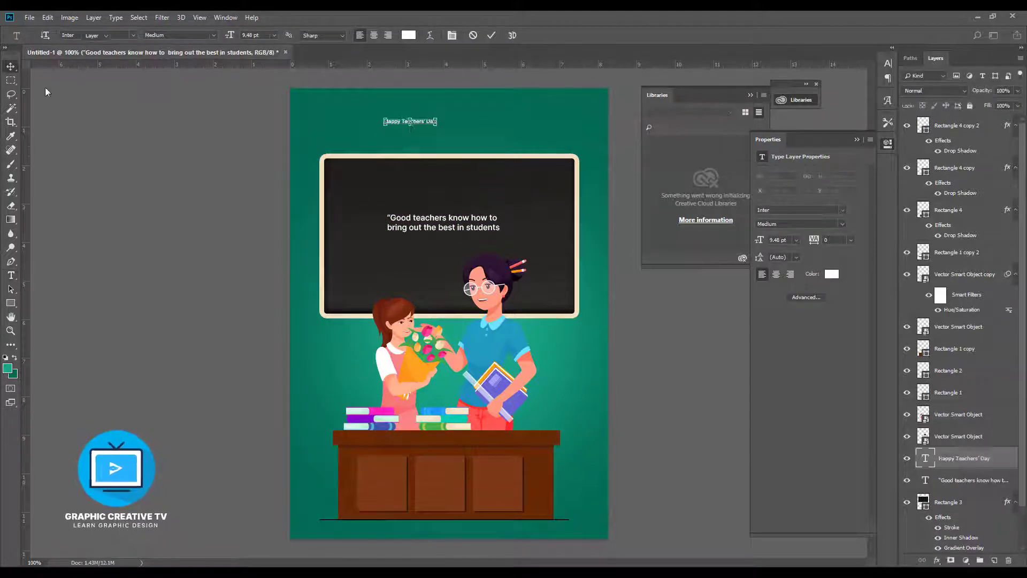
left_click(46, 92)
left_click_drag(415, 122, 539, 188)
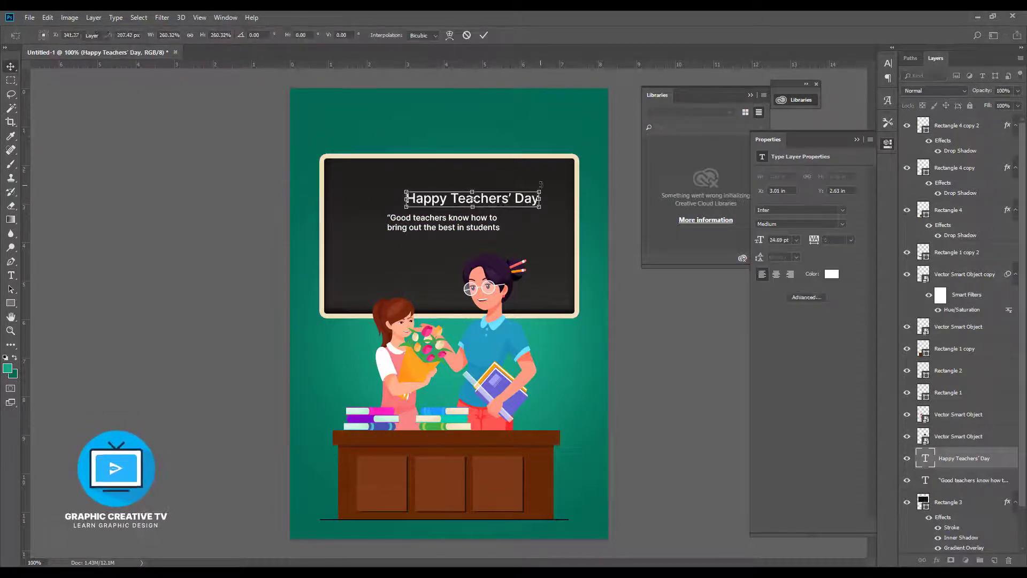
key("Return")
left_click(626, 188)
Step: Move the title about 28 px left on the blackboard and set the quote a little lower
mouse_move(488, 227)
left_mouse_down()
mouse_move(489, 245)
mouse_move(484, 148)
mouse_move(488, 233)
left_mouse_up()
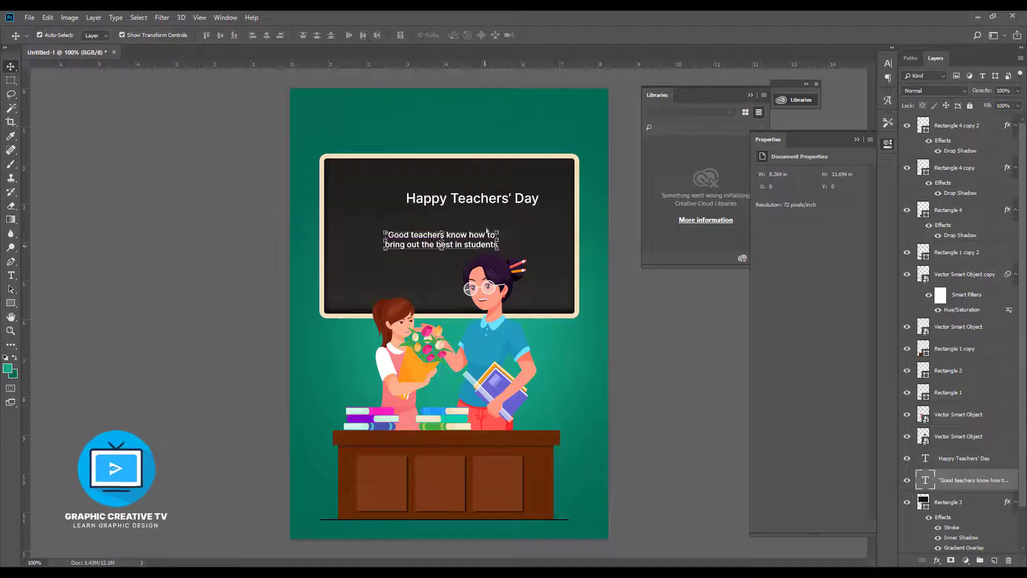
left_click_drag(491, 193, 463, 197)
left_click_drag(474, 233, 479, 224)
Step: Break the title after "Happy" and set "Teachers' Day" in Kristen ITC
left_click(470, 202)
key("t")
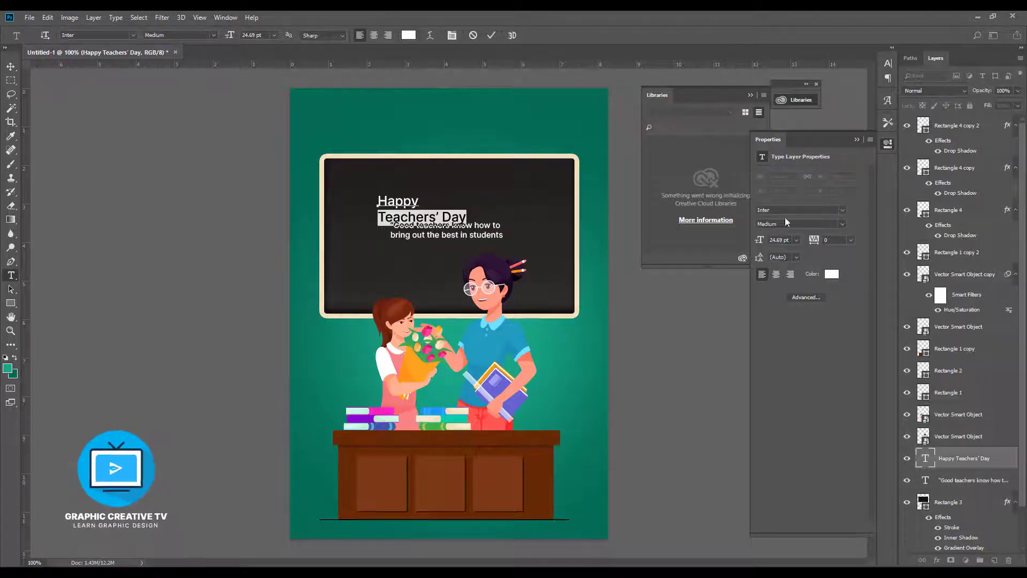
key("Down")
key("Down")
key("Down")
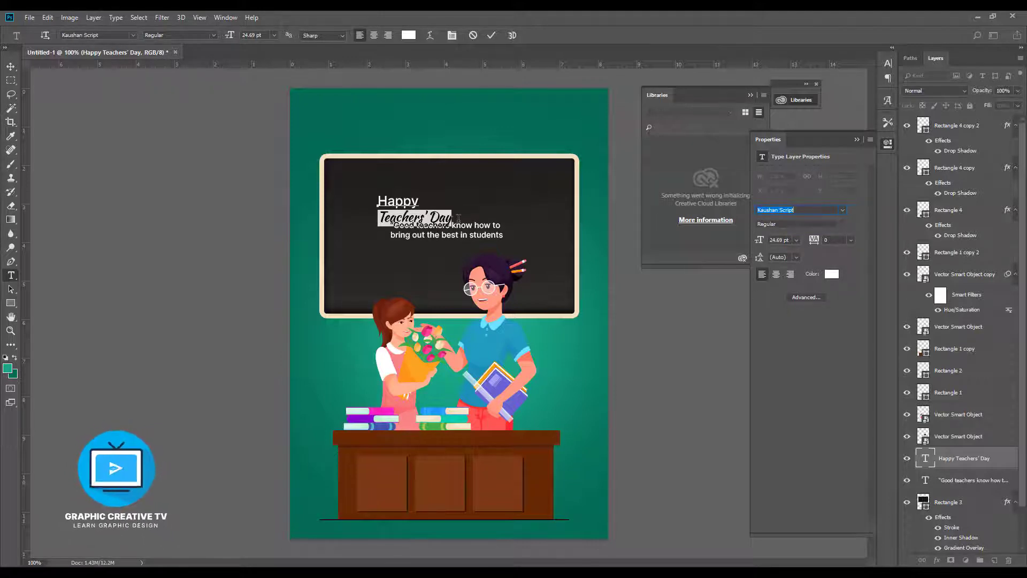
left_click(10, 68)
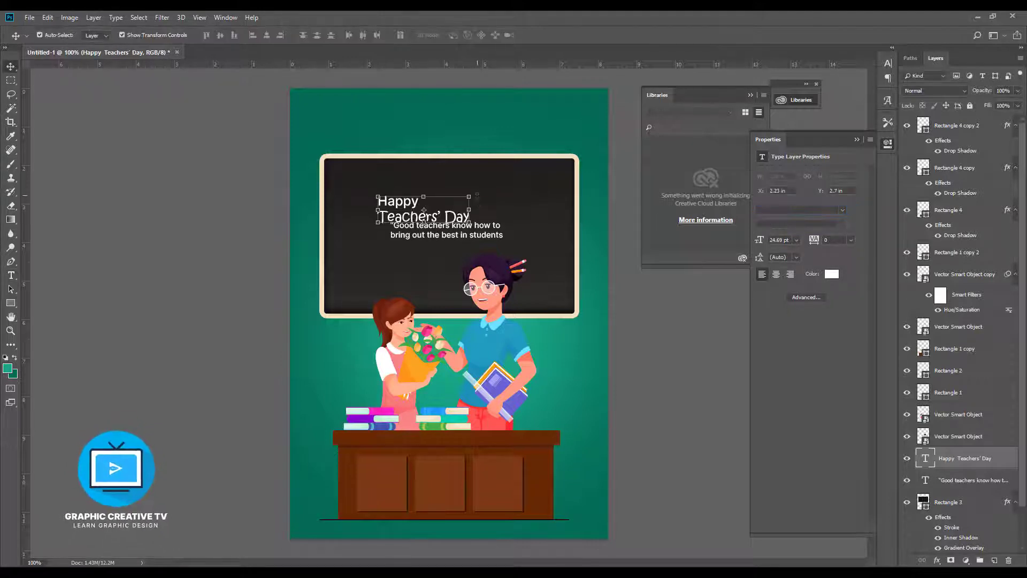
Step: Enlarge the two-line title to 39.9 pt and move the quote down beneath it
left_click_drag(471, 196, 525, 180)
left_click_drag(510, 207, 474, 247)
key("Return")
Step: Centre-align the title's two lines and position the title slightly higher on the blackboard
left_click(428, 217)
left_click(12, 274)
left_click_drag(375, 190, 547, 227)
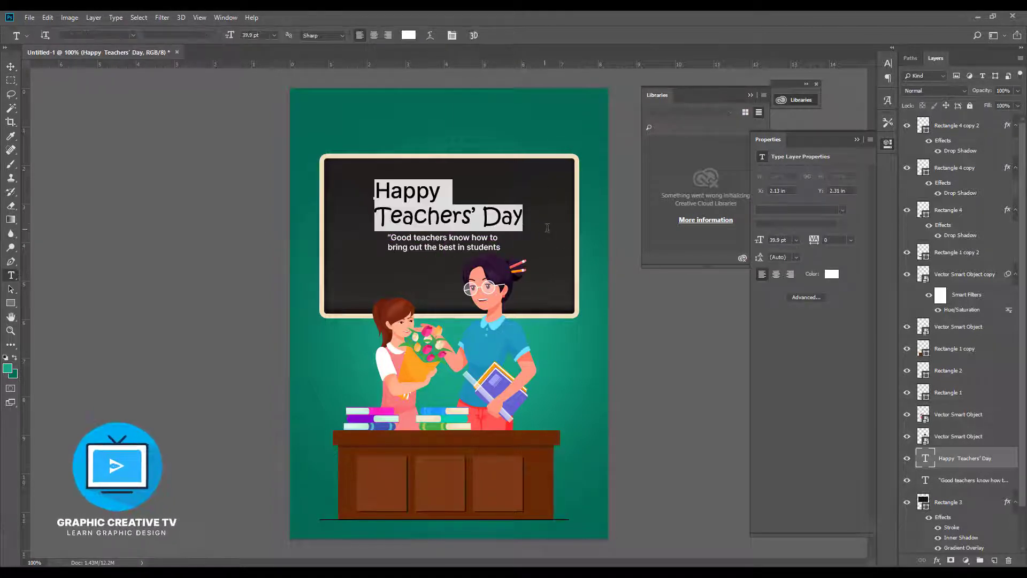
left_click(375, 35)
key("ctrl+Return")
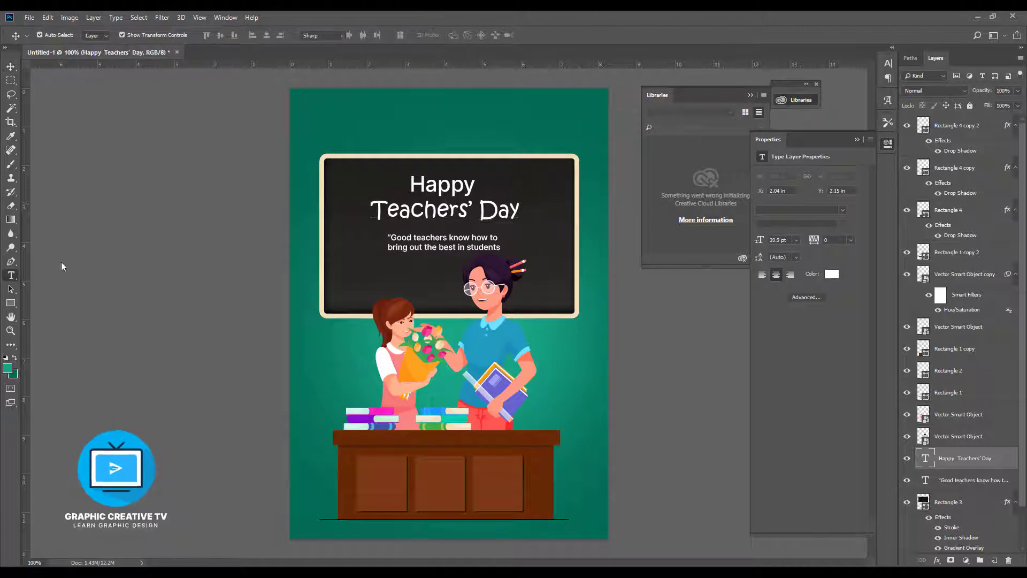
Step: Change the font of the word "Happy" to Kristen ITC
left_click_drag(371, 211, 540, 210)
left_click_drag(475, 186, 349, 186)
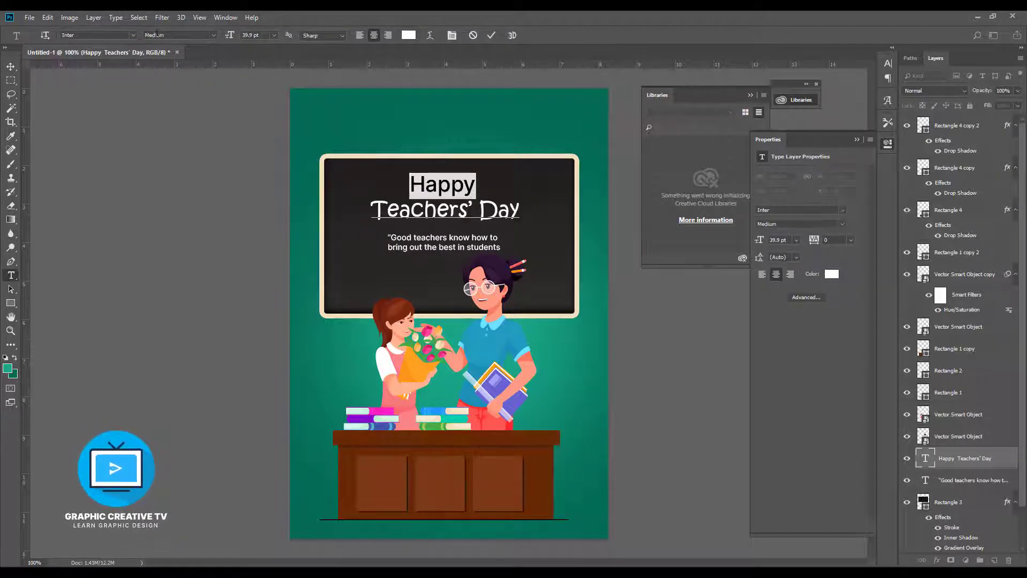
left_click(132, 35)
scroll(225, 181, "up", 3)
left_click_drag(269, 194, 268, 67)
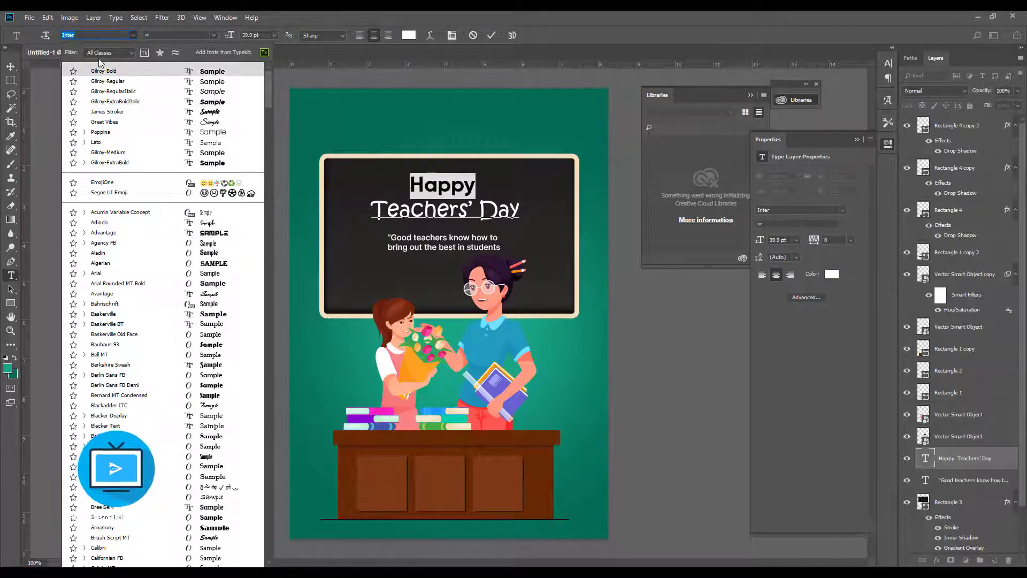
type("kr")
left_click(113, 72)
Step: Enlarge the title to 41.7 pt and set the quote's font weight to Regular
left_click_drag(477, 192, 526, 213)
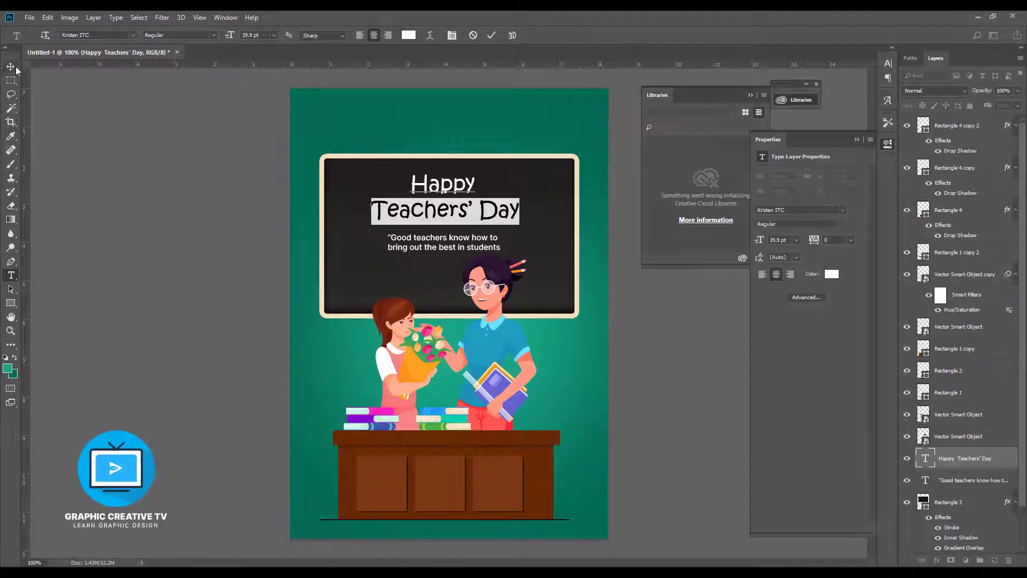
key("ctrl+t")
left_click_drag(519, 223, 457, 249)
key("Return")
left_click(623, 230)
left_click(843, 224)
left_click(797, 260)
left_click(623, 240)
Step: Centre the title horizontally on the canvas and clear the selection
left_click(454, 217)
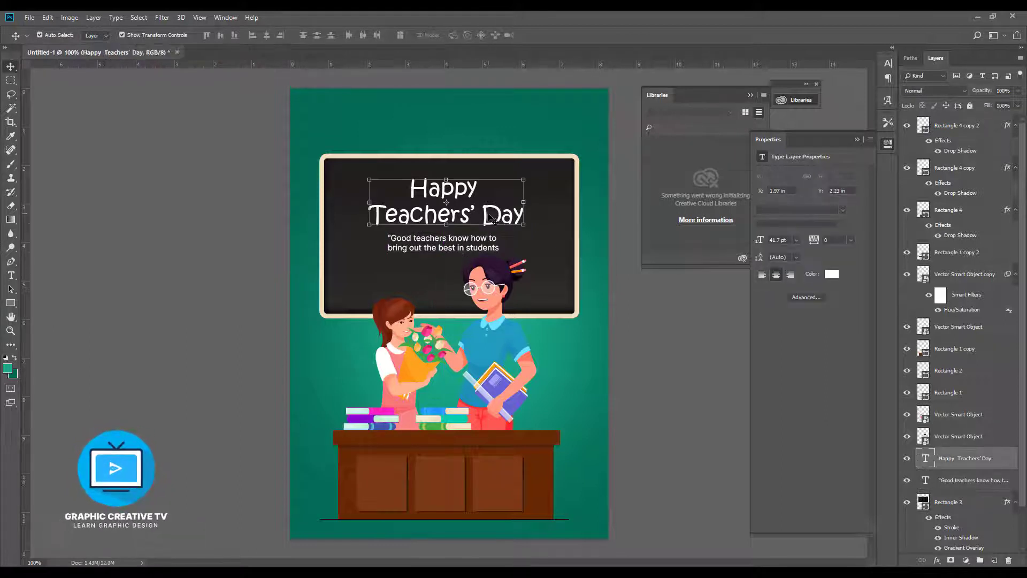
key("ctrl+a")
left_click(266, 36)
key("ctrl+d")
left_click(623, 244)
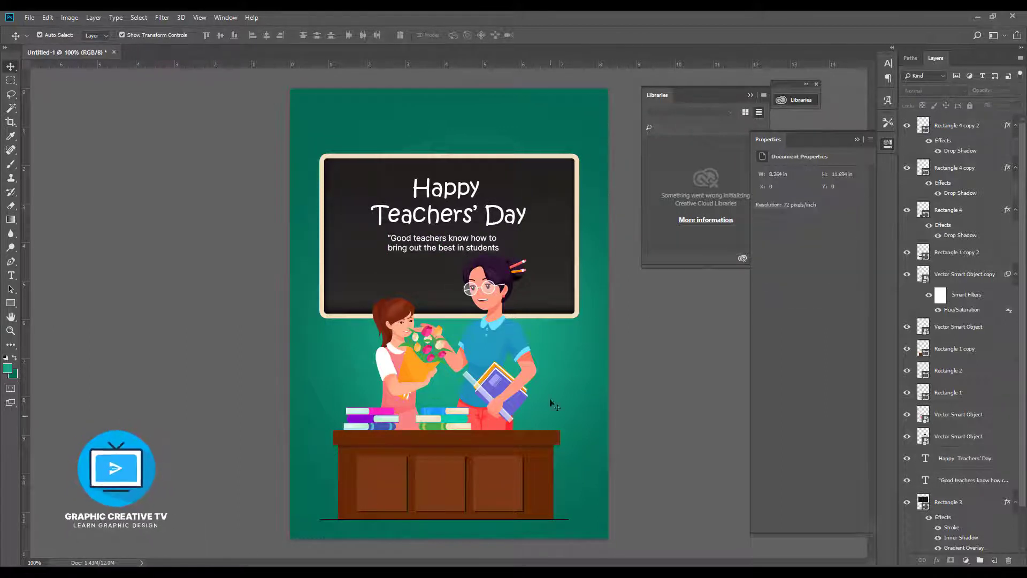
Step: Move the teacher and the girl each about 0.28 in to the right behind the desk
left_click(519, 375)
left_click_drag(496, 356, 508, 356)
left_click(673, 409)
left_click_drag(389, 392, 400, 392)
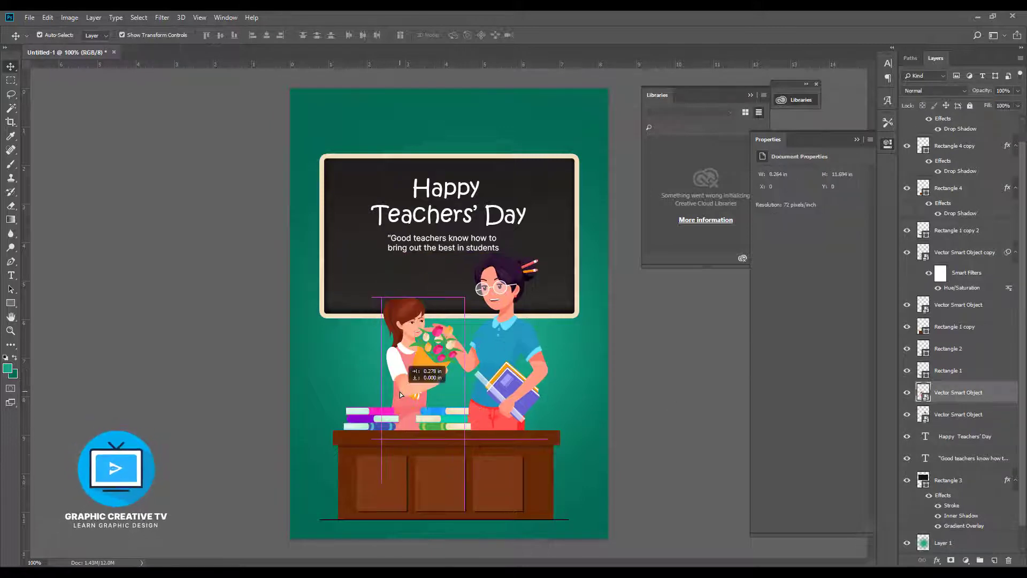
left_click(629, 407)
Step: Shrink the blue and green book stack to about 1.18 in wide, keeping it on the desktop in front of the figures
left_click(382, 418)
left_click_drag(461, 419, 431, 411)
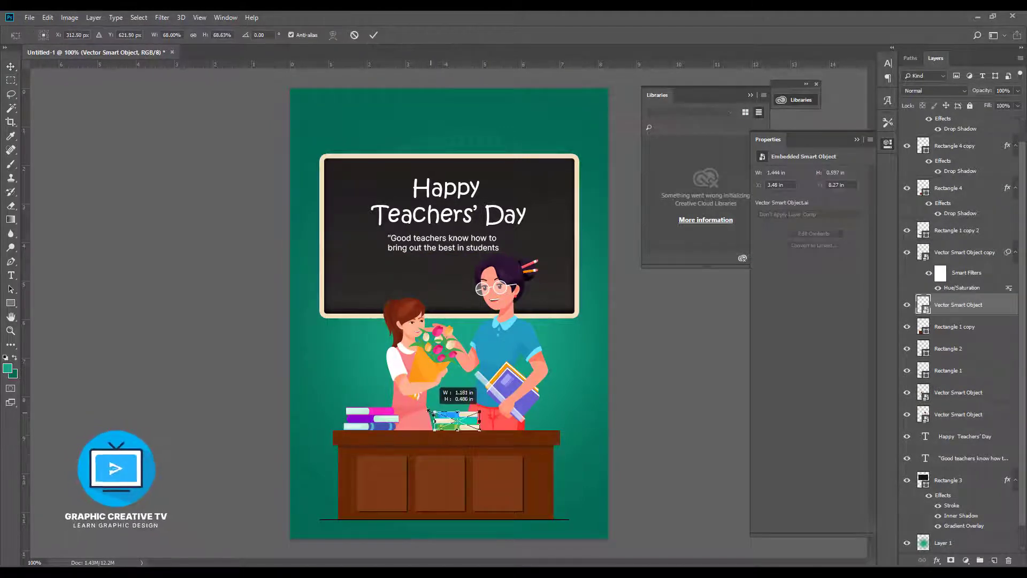
key("Return")
left_click(631, 374)
Step: Align the horizontal centres of the quote and the title
left_click(443, 246)
left_click(442, 215, "shift")
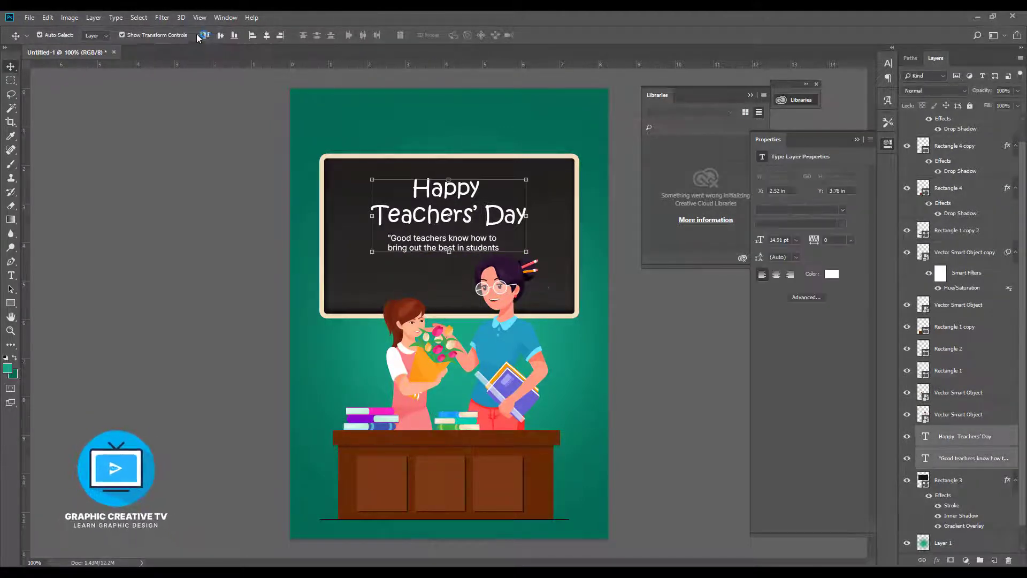
left_click(580, 322)
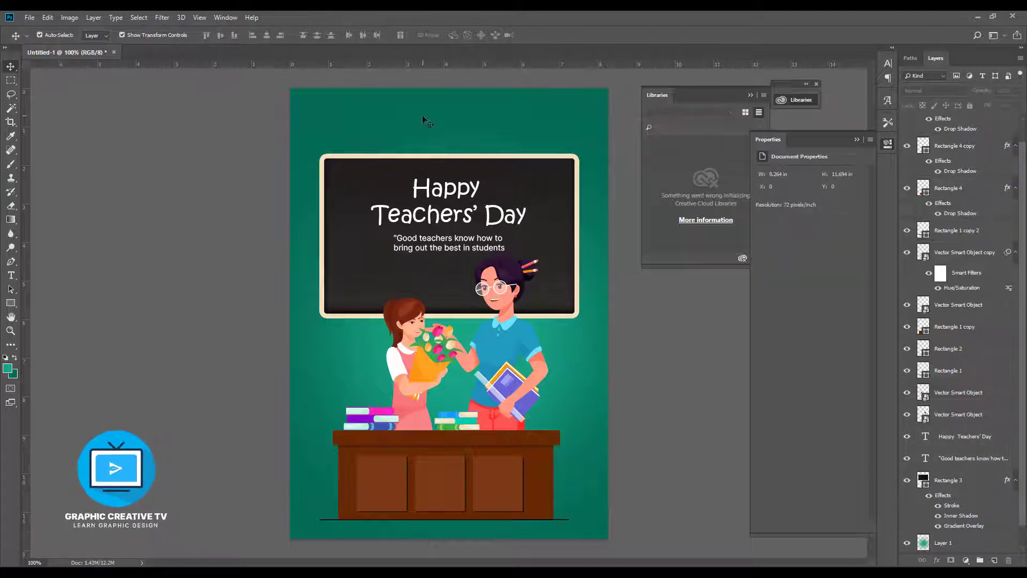
Step: Add the line "Sunday, 5 September" at about 15 pt below the quote and shift the teacher slightly right and down to clear it
type("Sunday, 5 September")
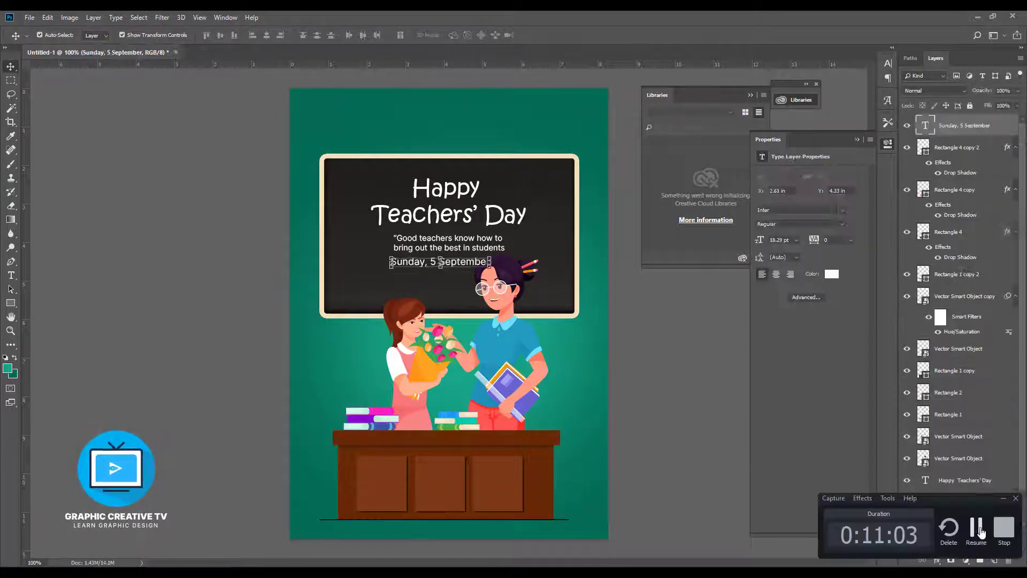
key("ctrl+t")
left_click_drag(490, 254, 484, 257)
key("Return")
left_click(633, 301)
left_click(454, 262)
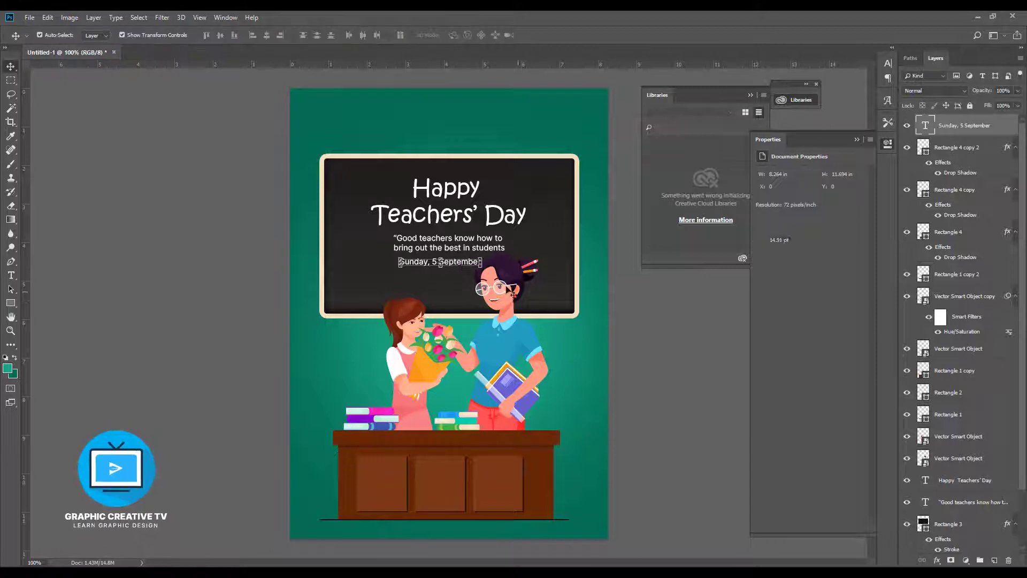
left_click_drag(516, 320, 521, 324)
Step: Recolour "Teachers' Day" in the title with the blackboard frame's cream, f2dfbc
left_click(442, 214)
left_click(11, 275)
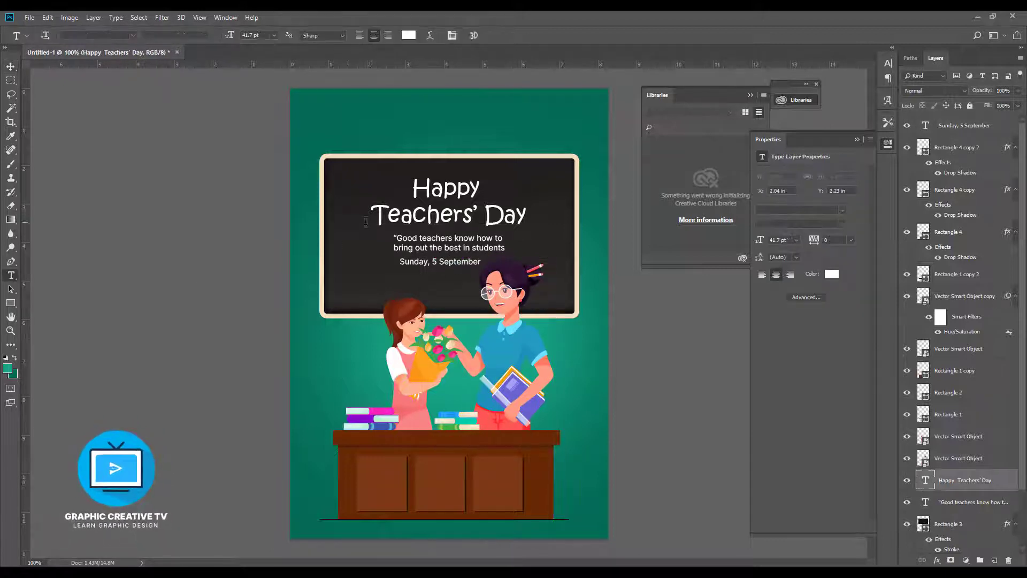
left_click_drag(372, 219, 526, 218)
left_click(409, 36)
left_click(339, 314)
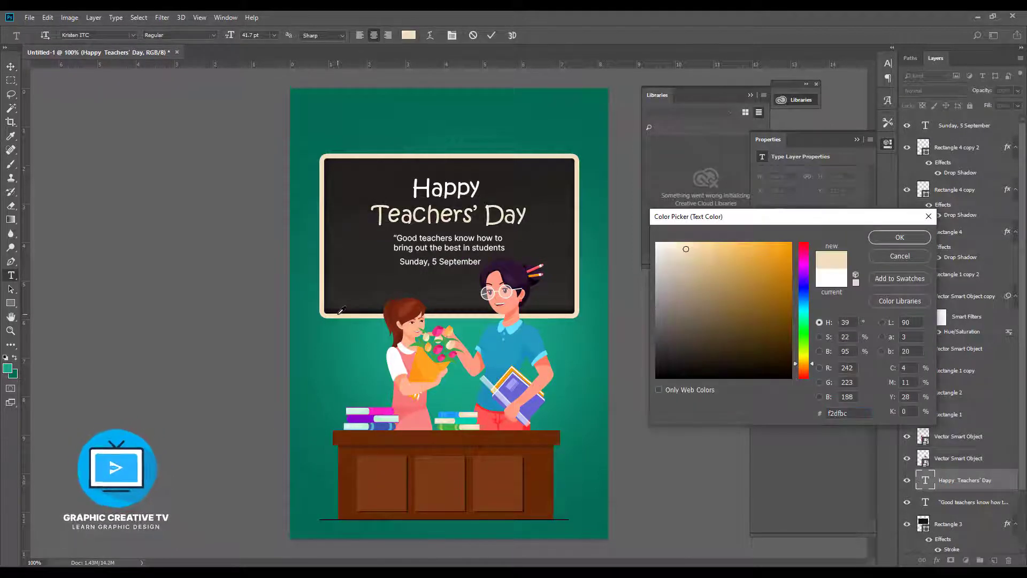
left_click(889, 240)
left_click(11, 67)
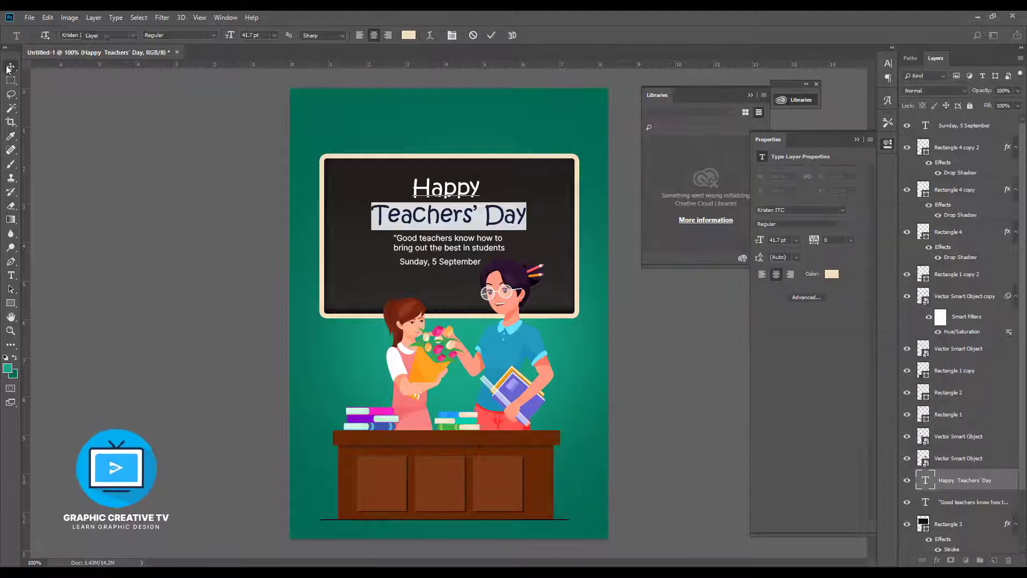
Step: Add a Multiply drop shadow to the blackboard with a 133° angle and 22 px distance
left_click(536, 247)
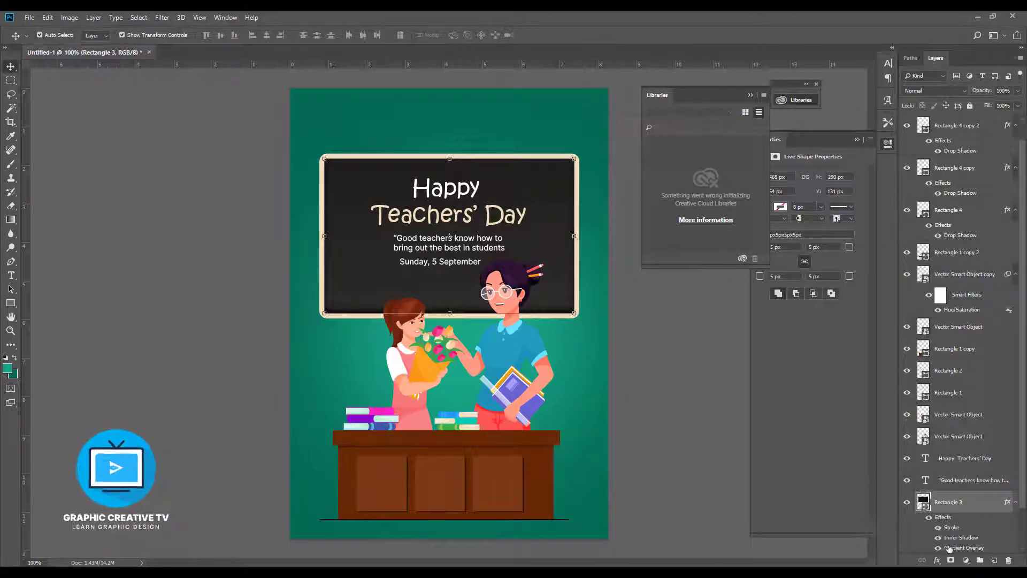
scroll(948, 548, "down", 1)
left_click(937, 560)
left_click(979, 564)
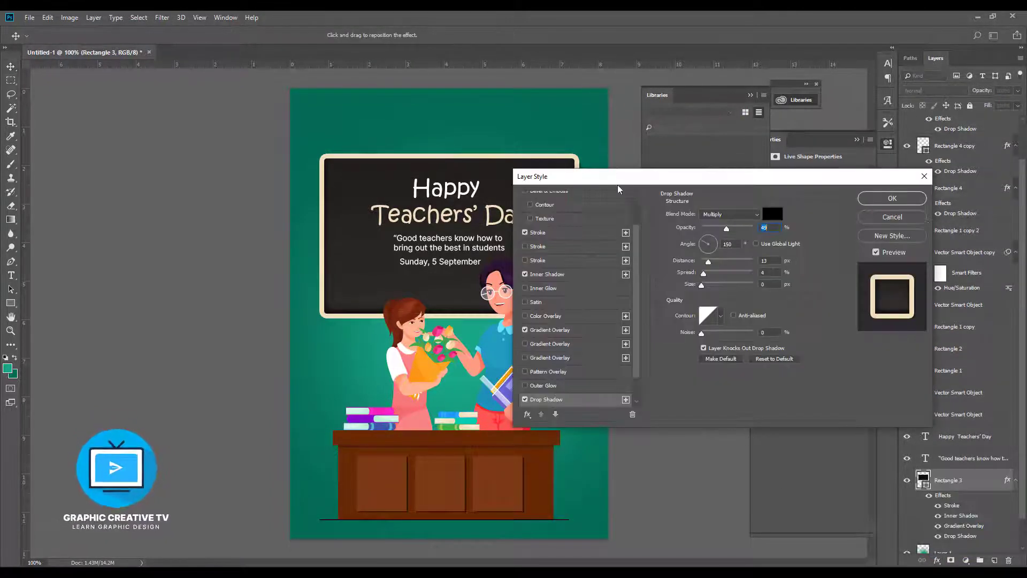
left_click_drag(618, 181, 731, 202)
left_click_drag(583, 199, 585, 205)
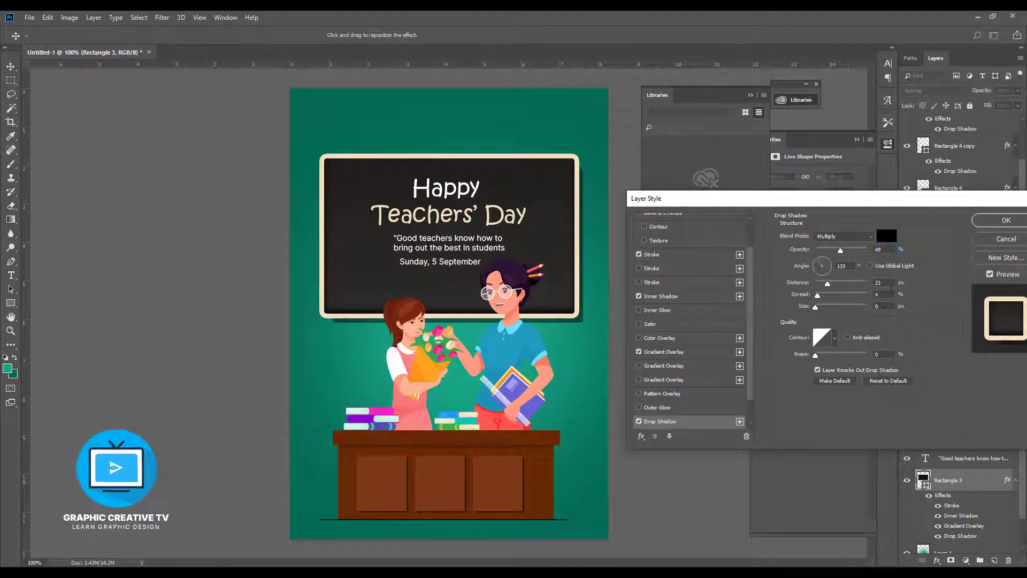
Step: Soften the blackboard's drop shadow to a 24 px size, readjust its opacity, angle and distance, and apply it
left_click_drag(840, 250, 844, 250)
left_click_drag(815, 307, 822, 285)
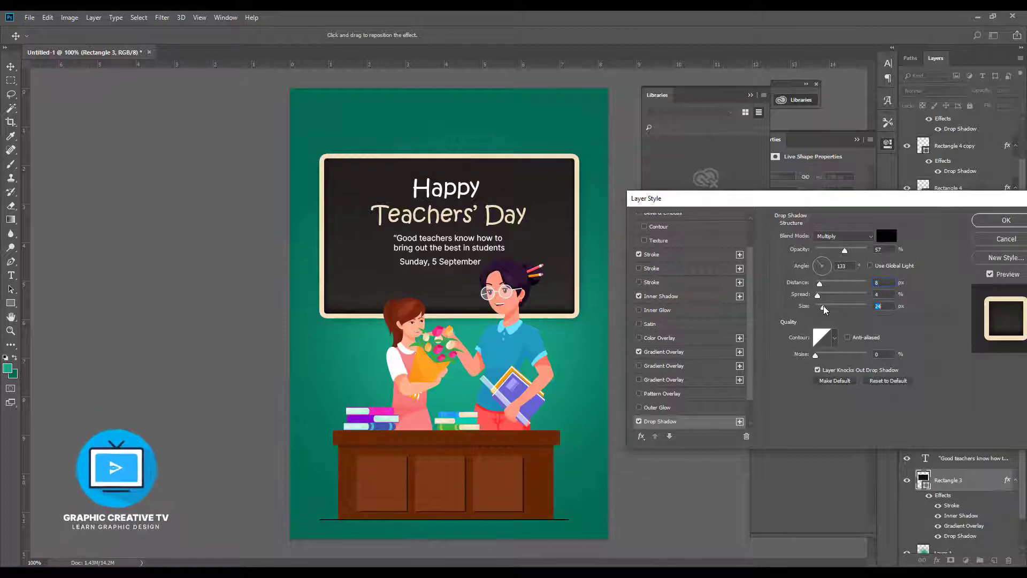
left_click_drag(823, 285, 825, 283)
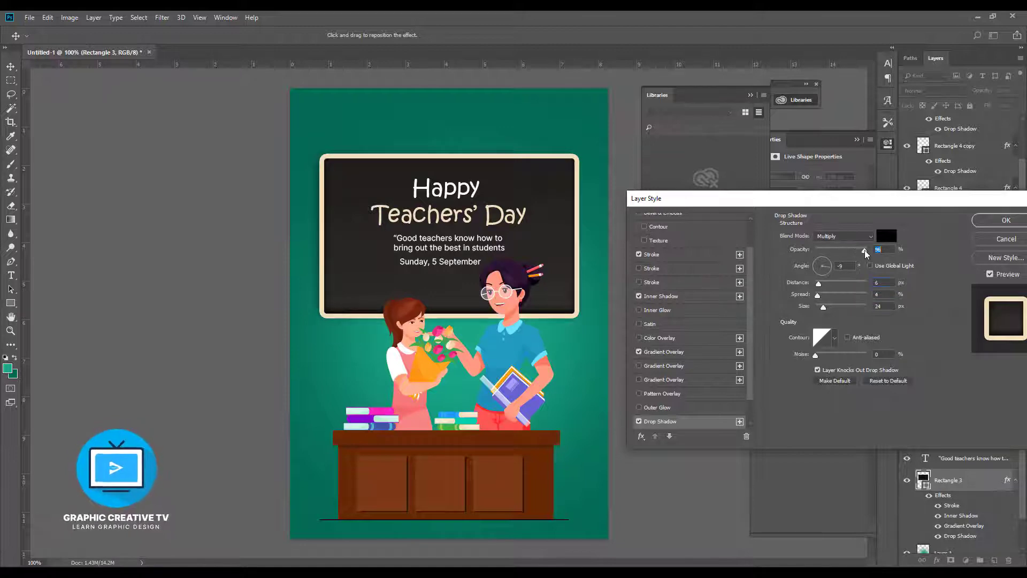
left_click_drag(833, 254, 836, 252)
left_click_drag(818, 284, 821, 287)
left_click(974, 225)
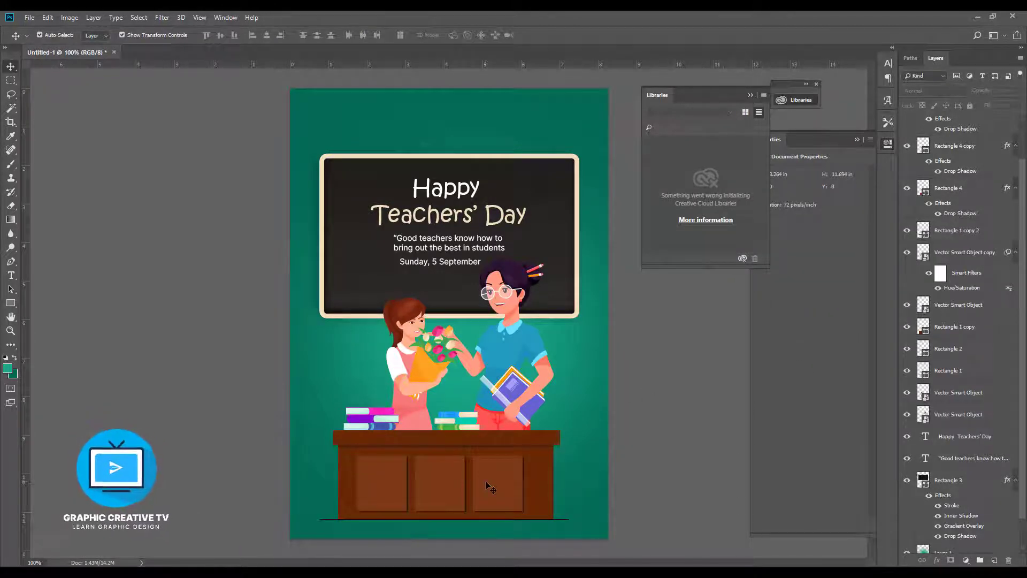
Step: Move the quote above the blackboard and lower the title about 11 px
left_click_drag(449, 242, 455, 138)
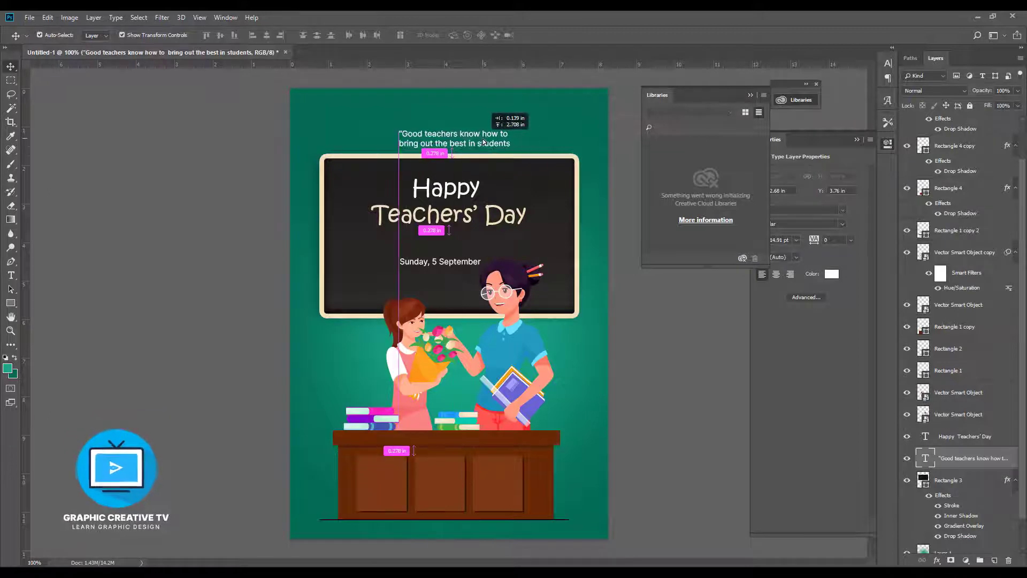
left_click_drag(497, 215, 497, 226)
Step: Enlarge the "Sunday, 5 September" line to 16.76 pt and place it just beneath the title
left_click_drag(465, 265, 497, 244)
left_click(461, 207)
left_click(471, 249)
key("Return")
key("t")
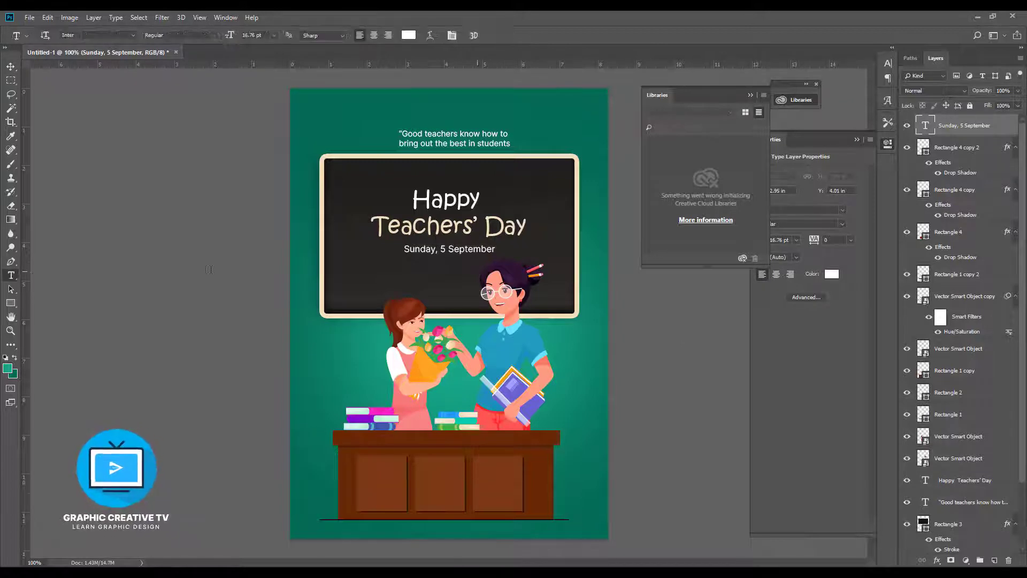
Step: Append "2021" to the date line and centre the date horizontally under the Teachers' Day title
type("2021")
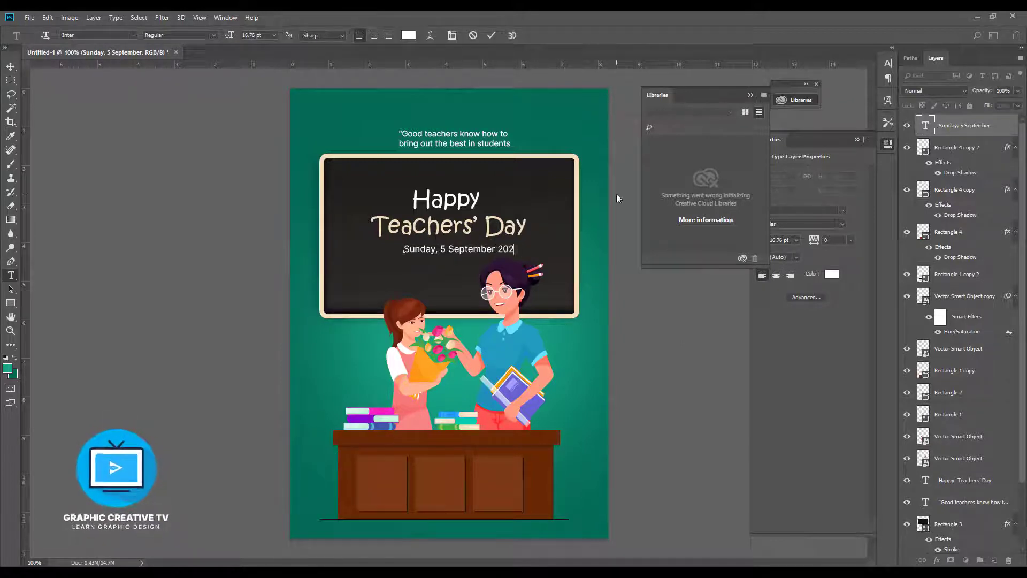
left_click(11, 66)
left_click(461, 249)
left_click(461, 228, "shift")
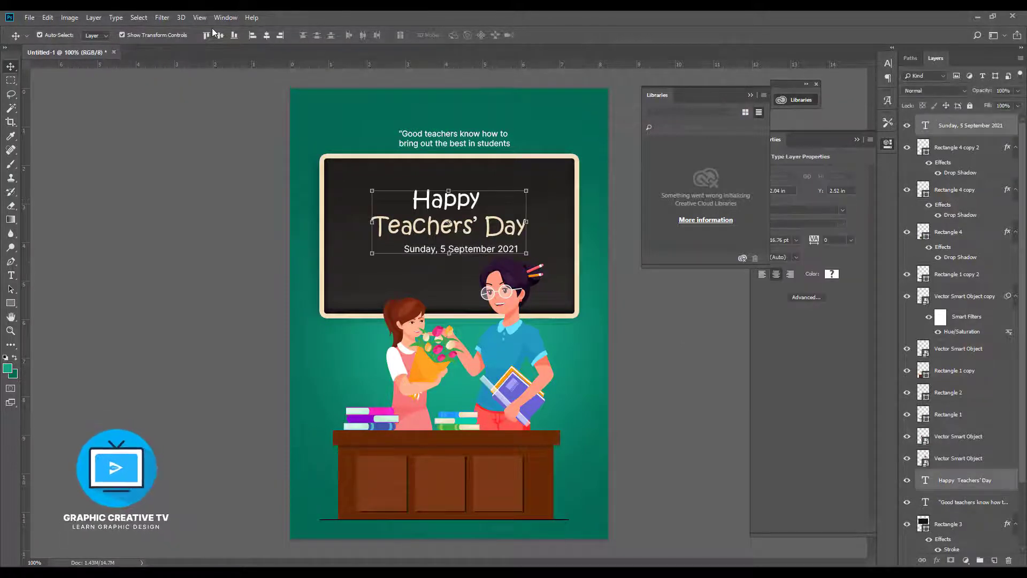
left_click(266, 35)
Step: Shift the quote slightly left to centre it above the blackboard
left_click(495, 144)
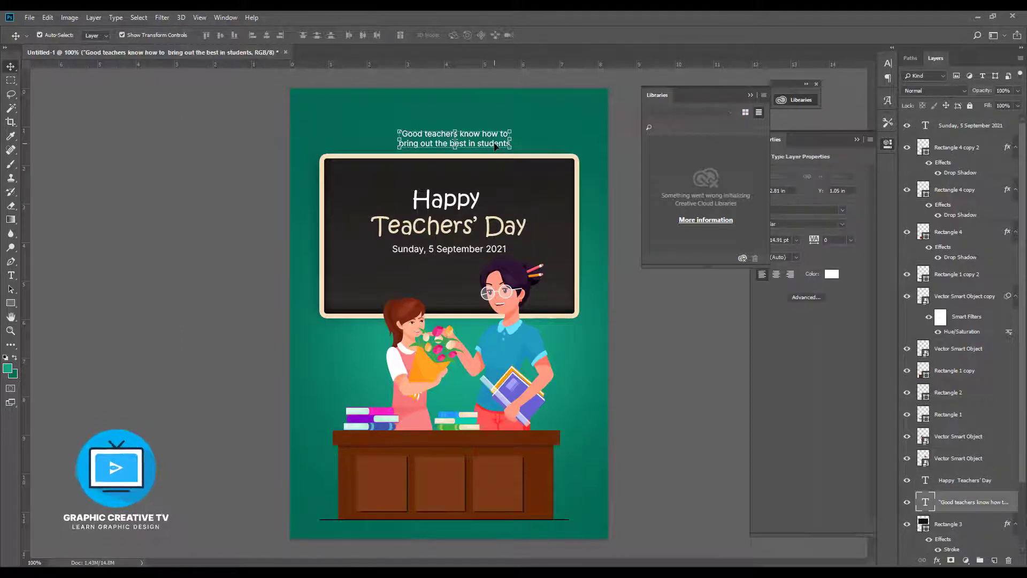
left_click(266, 35)
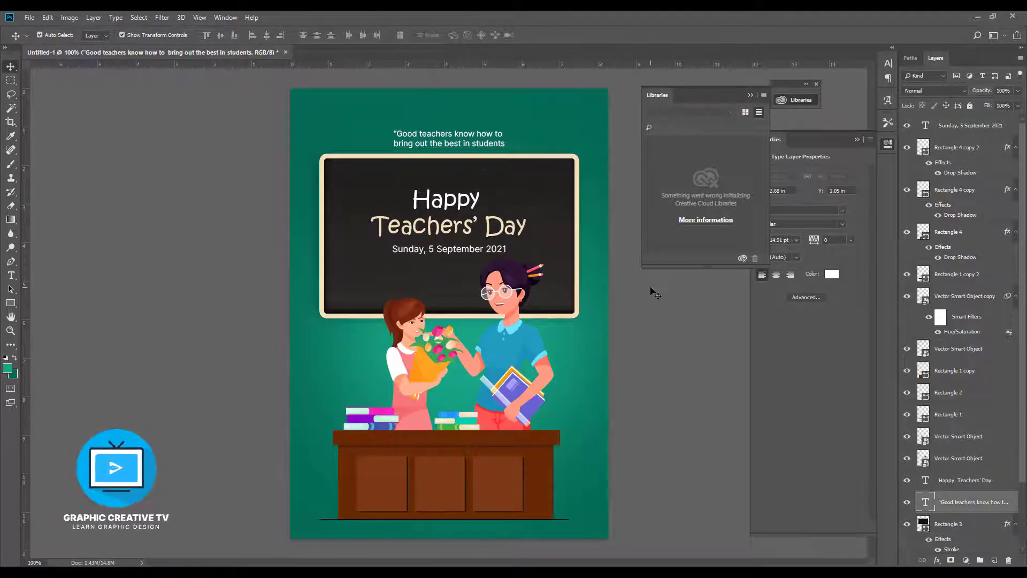
mouse_move(485, 138)
left_mouse_down()
mouse_move(484, 396)
mouse_move(518, 487)
mouse_move(472, 315)
mouse_move(473, 135)
left_mouse_up()
Step: Enlarge the blackboard outward and upward to about 497 × 324 px, and move the quote beneath the date
left_click(576, 237)
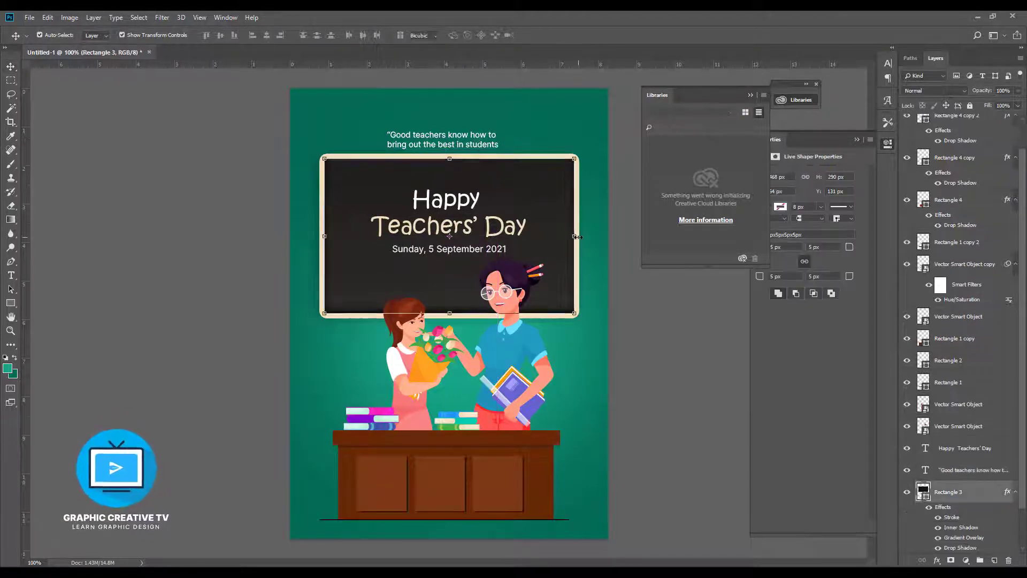
left_click_drag(575, 237, 581, 236)
left_click_drag(449, 159, 458, 285)
key("Return")
left_click(631, 330)
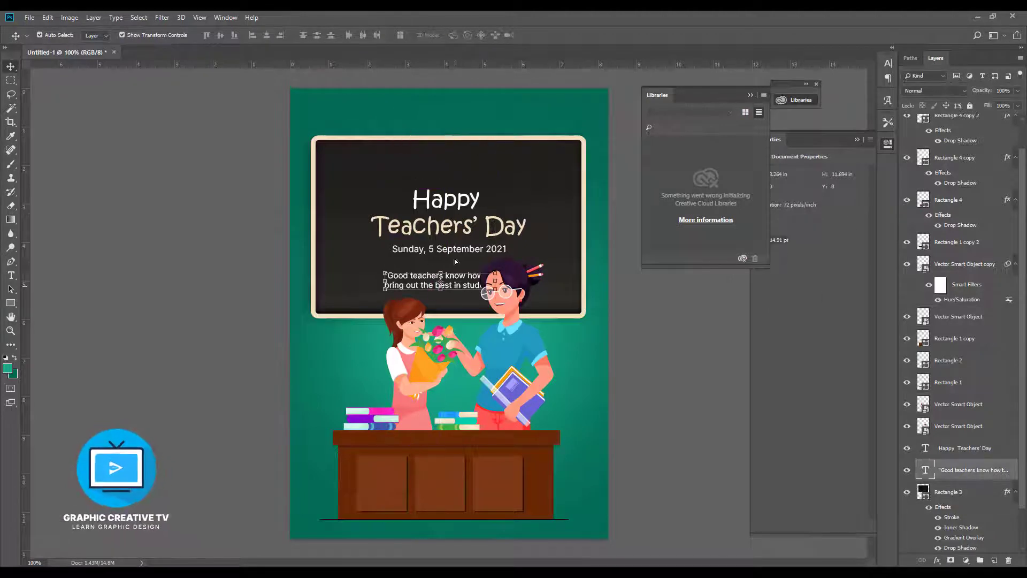
Step: Arrange the text inside the blackboard, with the quote near its upper edge and the title and date below
left_click(461, 232)
left_click(472, 251, "shift")
left_click_drag(473, 251, 472, 220)
left_click_drag(458, 279, 457, 142)
left_click(462, 192)
left_click(464, 217, "shift")
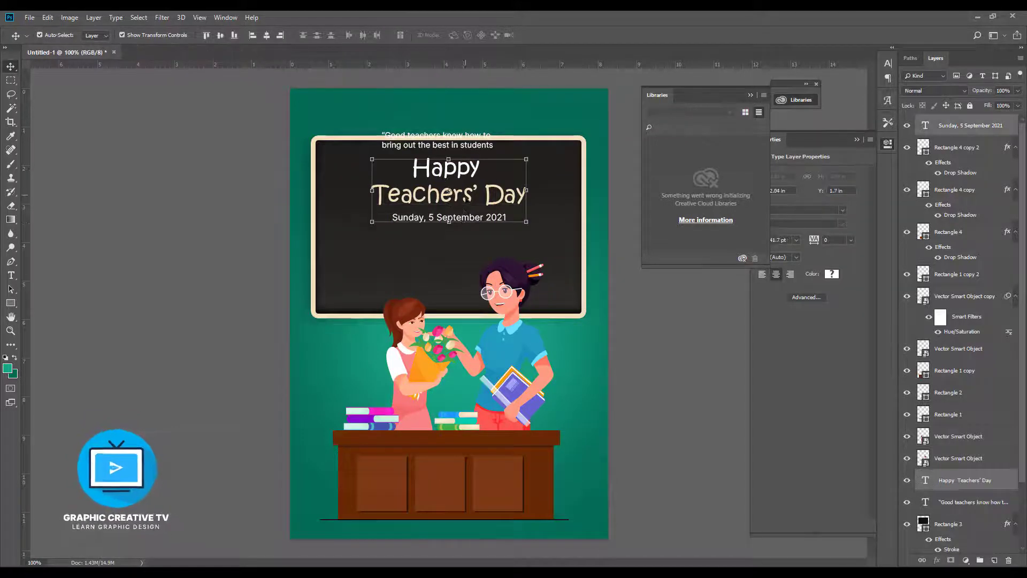
left_click_drag(464, 192, 463, 227)
left_click_drag(466, 140, 469, 167)
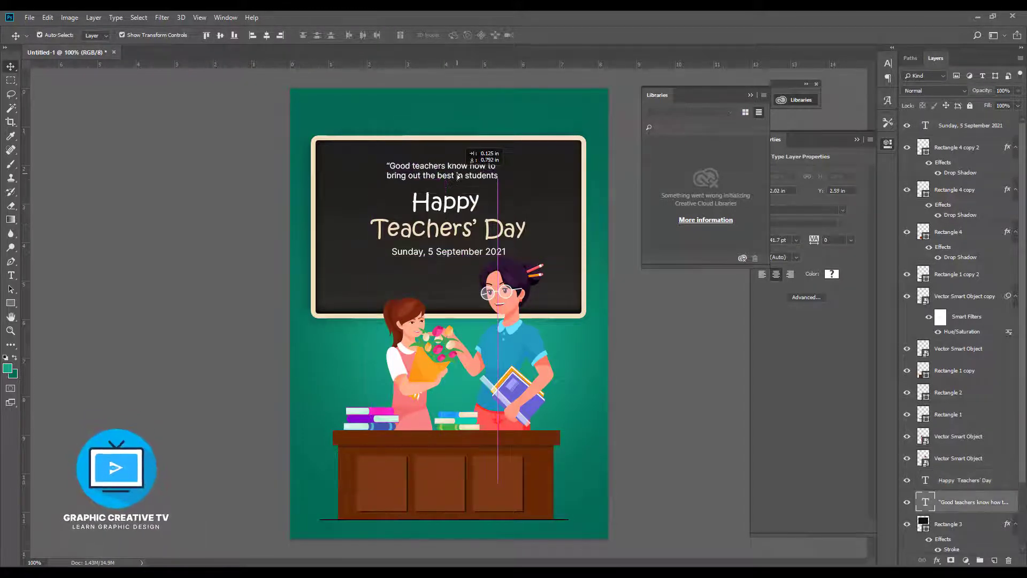
left_click(646, 349)
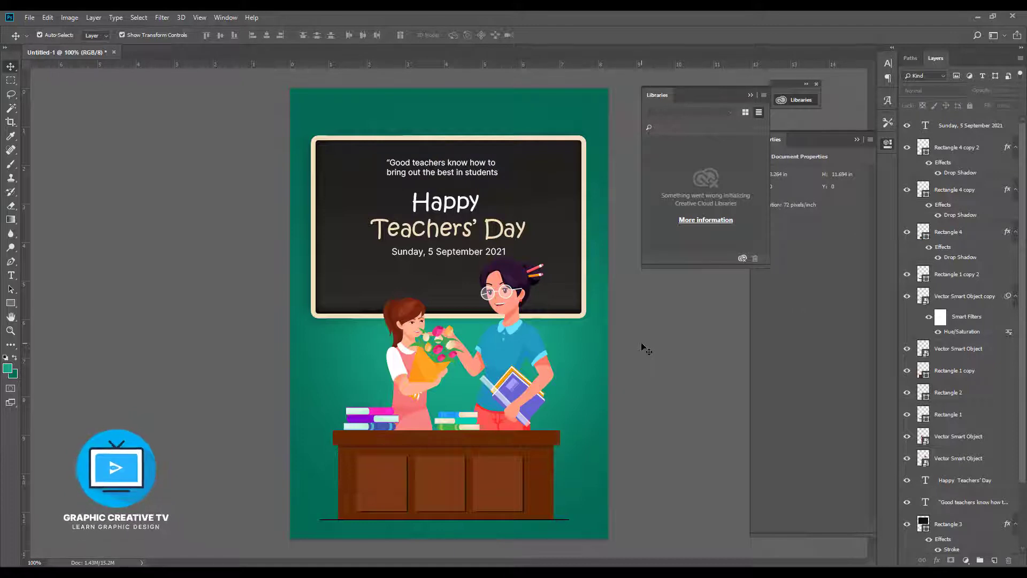
Step: Stretch the green gradient background to about 11.94 × 9.3 in, extending past the poster's sides and lower edge, and shift it down slightly
left_click(607, 384)
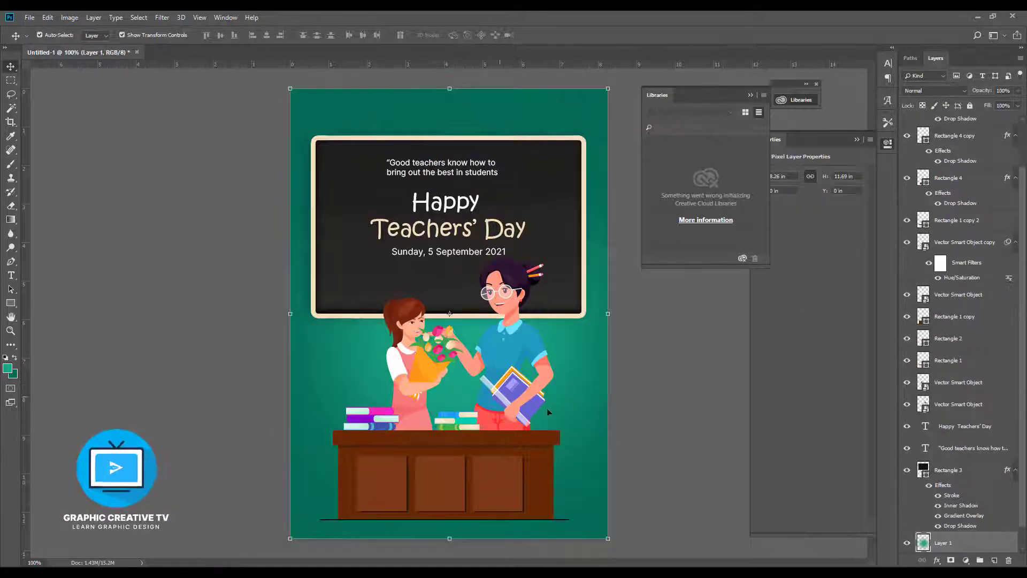
left_click_drag(450, 539, 450, 577)
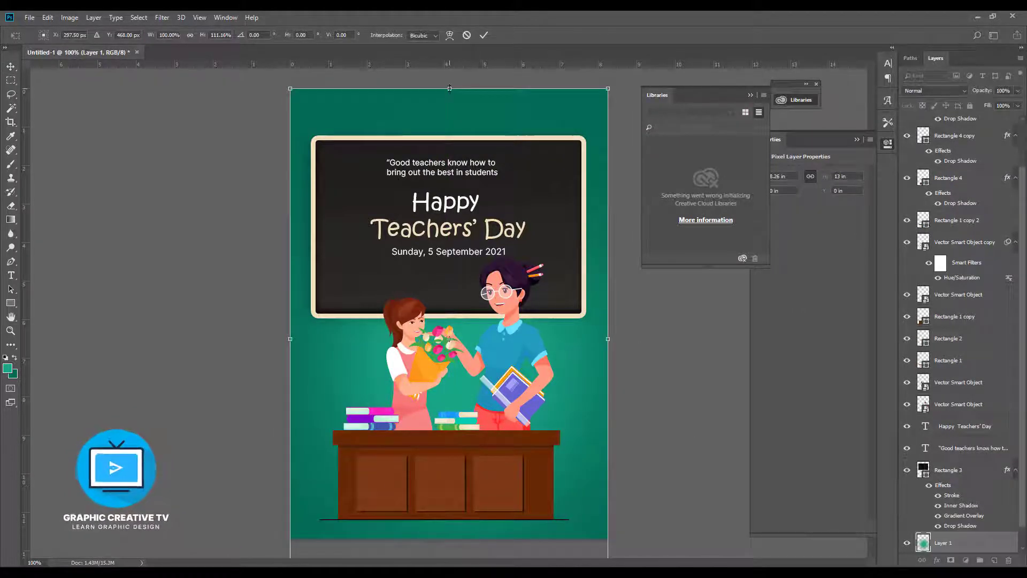
left_click_drag(460, 88, 465, 270)
left_click_drag(610, 439, 664, 442)
left_click_drag(290, 430, 228, 430)
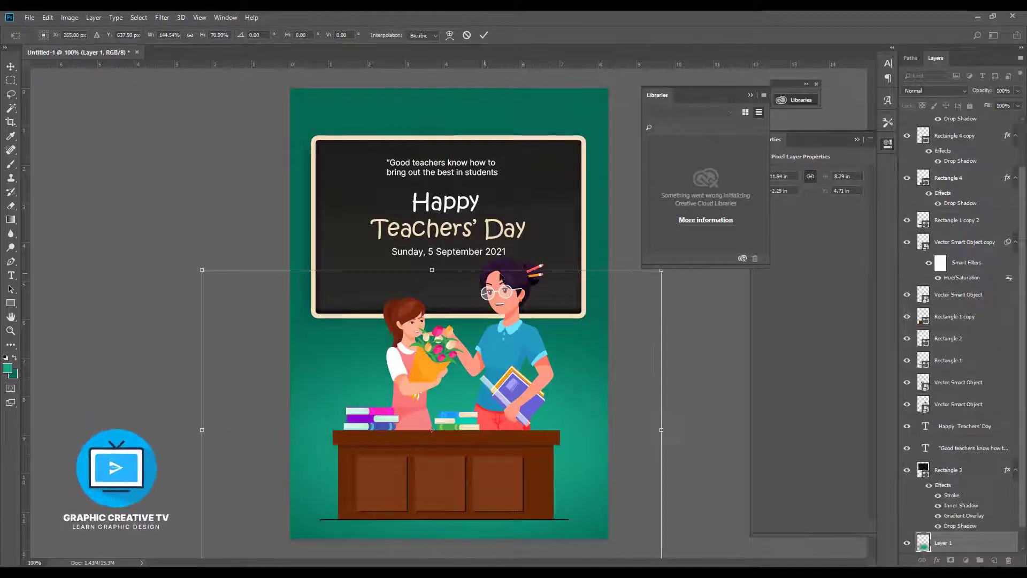
left_click_drag(432, 270, 440, 239)
key("Return")
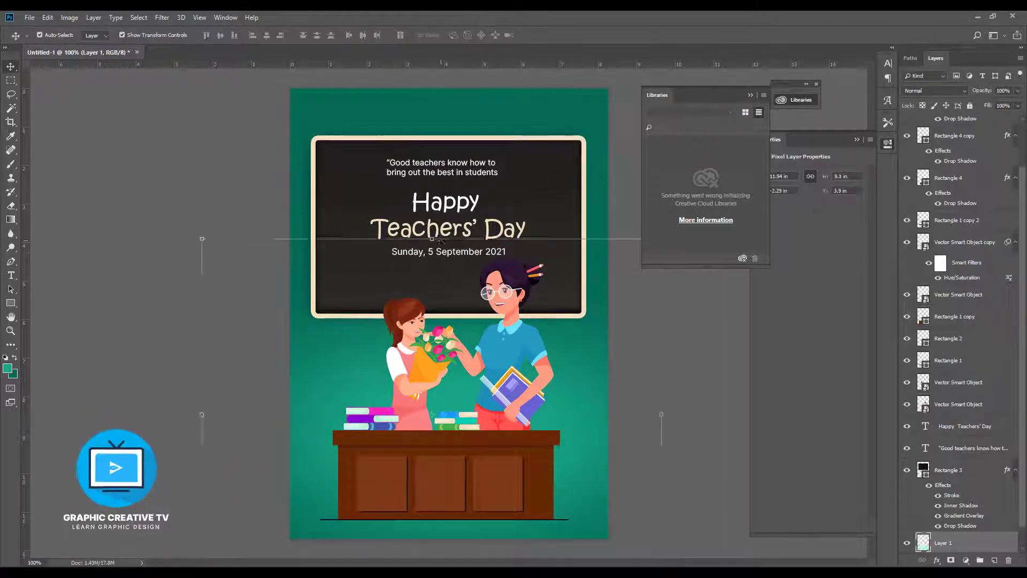
left_click(632, 374)
left_click_drag(575, 434, 575, 447)
left_click(631, 476)
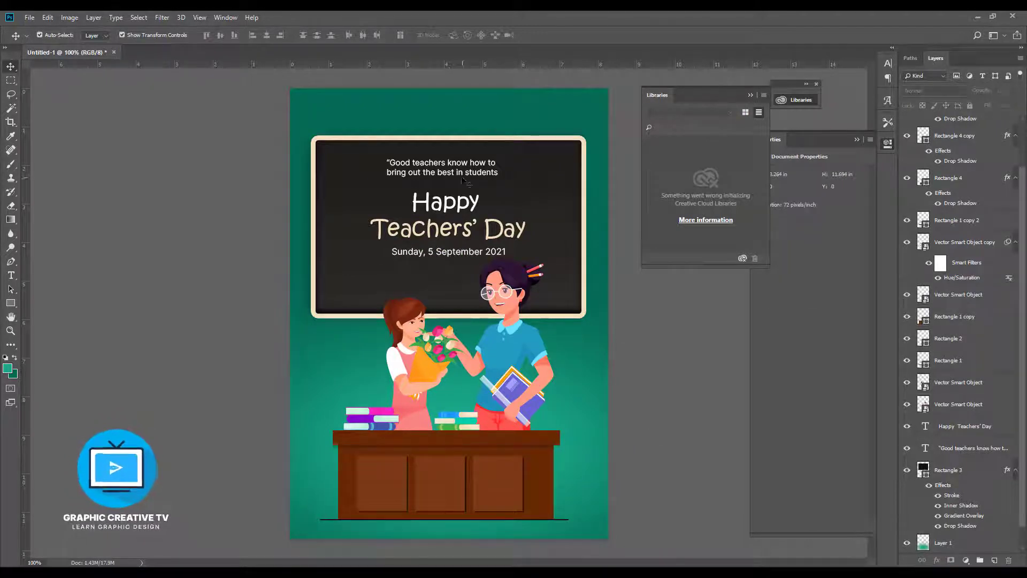
Step: Lower the quote slightly and shift the three desk panels about 14 px right to centre them on the desk
left_click_drag(443, 170, 442, 174)
left_click(498, 496)
left_click(497, 496, "shift")
left_click(497, 495, "shift")
left_click(441, 495, "shift")
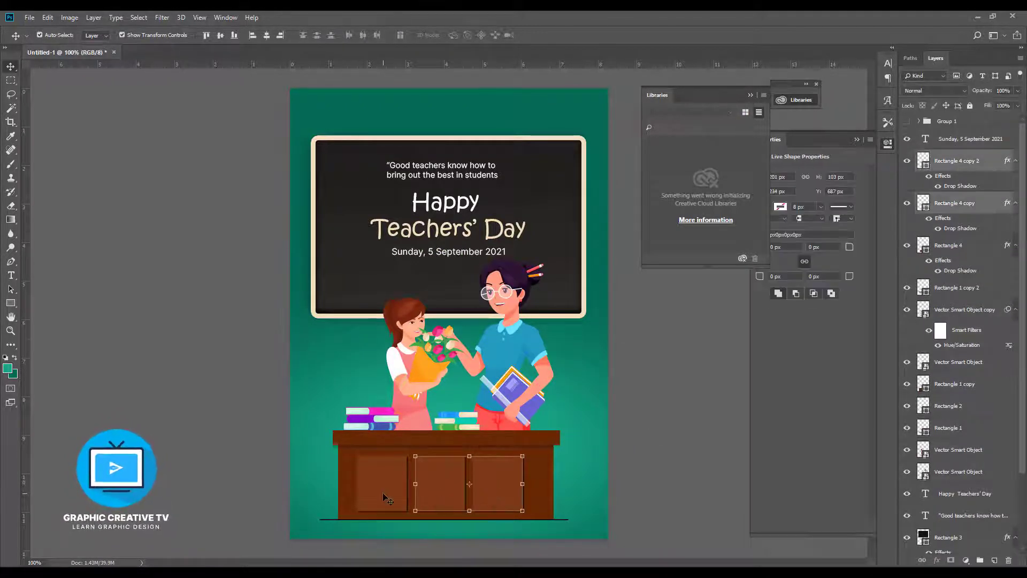
left_click(383, 493, "shift")
key("Right")
key("Right")
key("Right")
key("Right")
key("Right")
key("Right")
key("Right")
key("Right")
key("Right")
key("Right")
key("Right")
key("Right")
key("Right")
key("Right")
Step: Duplicate the right desk panel and shrink the copy about its centre to form an inset
left_click(493, 502)
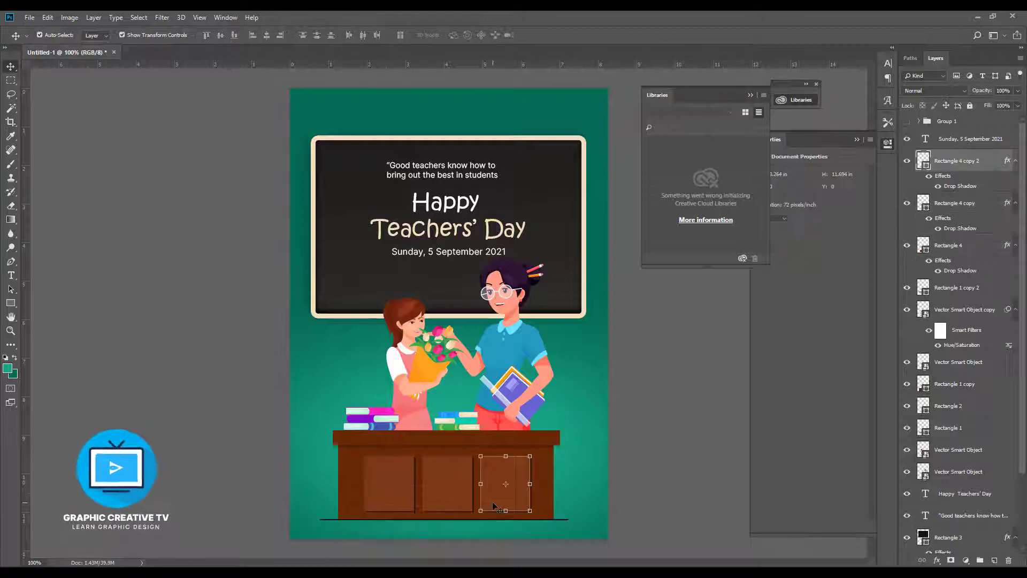
key("ctrl+j")
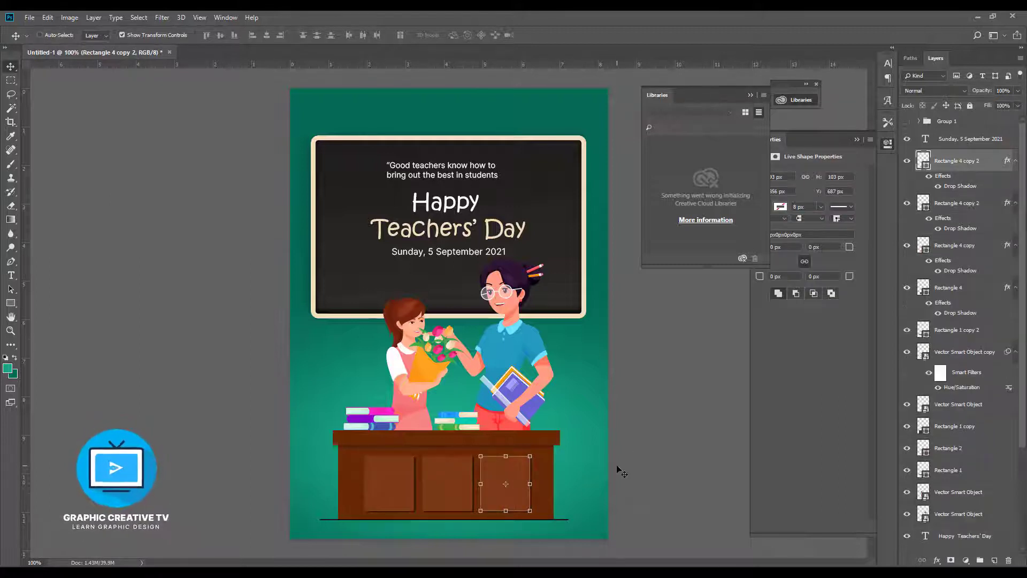
left_click_drag(530, 457, 521, 466)
key("Return")
left_click(631, 457)
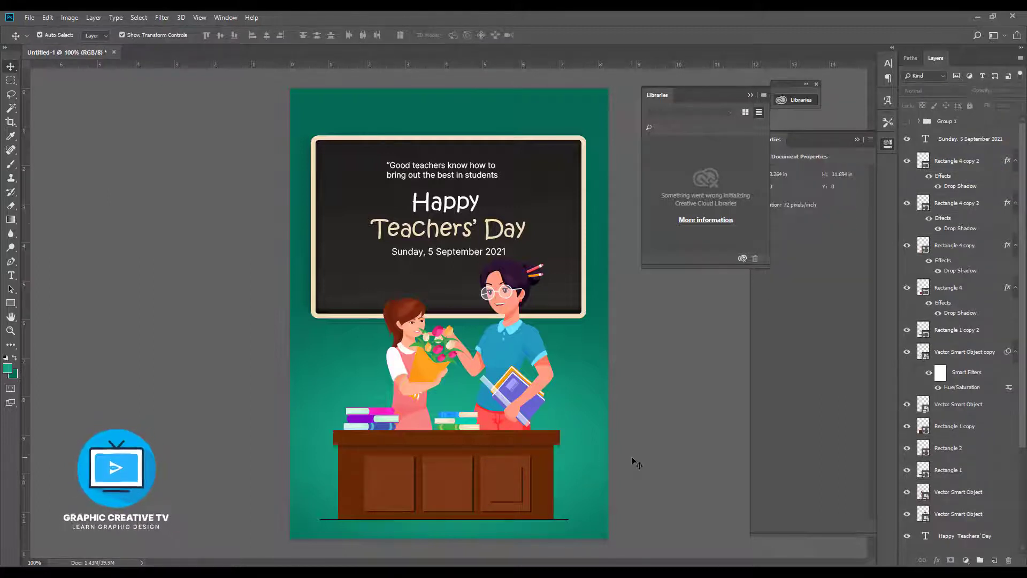
Step: Recolour the right panel's inset with the dark brown sampled from the desk body
left_click(519, 484)
double_click(922, 160)
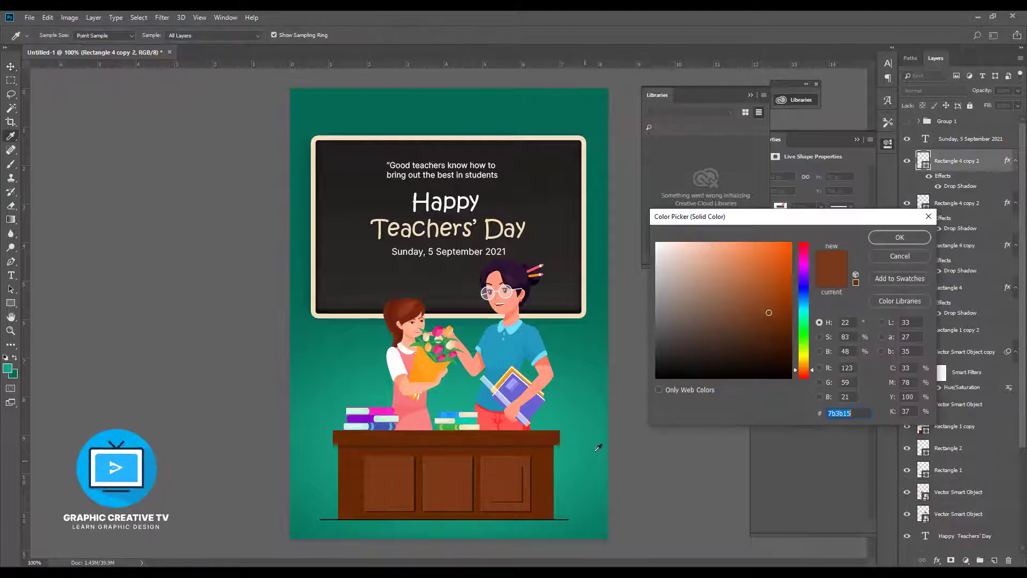
left_click(551, 470)
left_click(899, 237)
Step: Try a shrunken, dark brown duplicate of the middle desk panel as its inset, and delete it
left_click(462, 469, "ctrl")
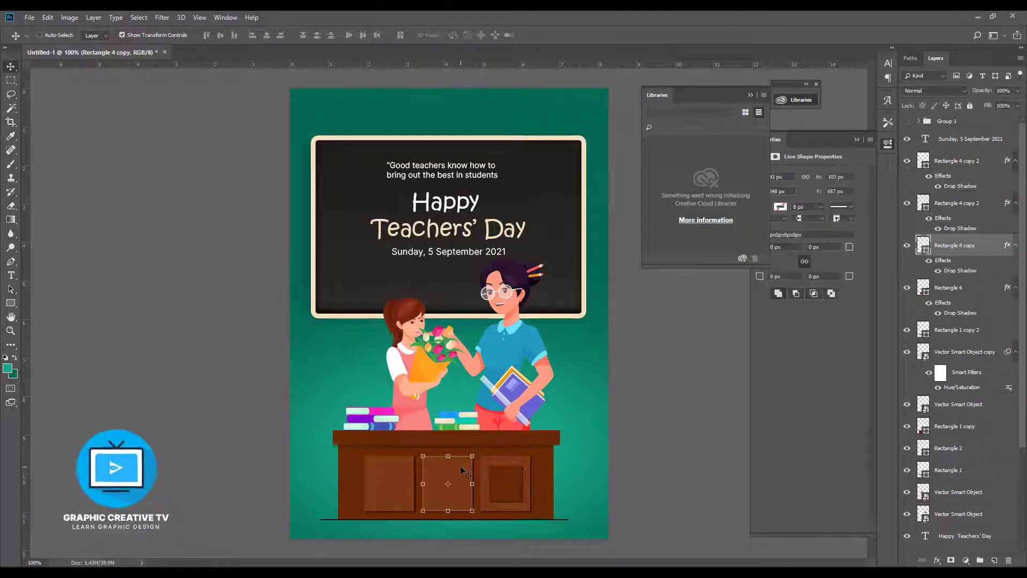
key("ctrl+j")
key("ctrl+t")
left_click_drag(471, 456, 463, 469)
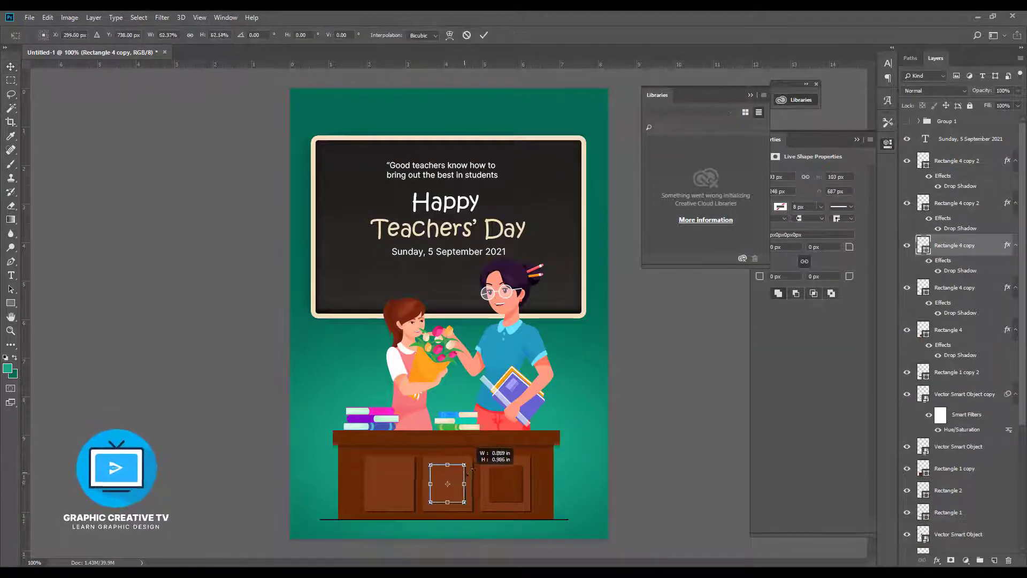
key("Return")
double_click(923, 245)
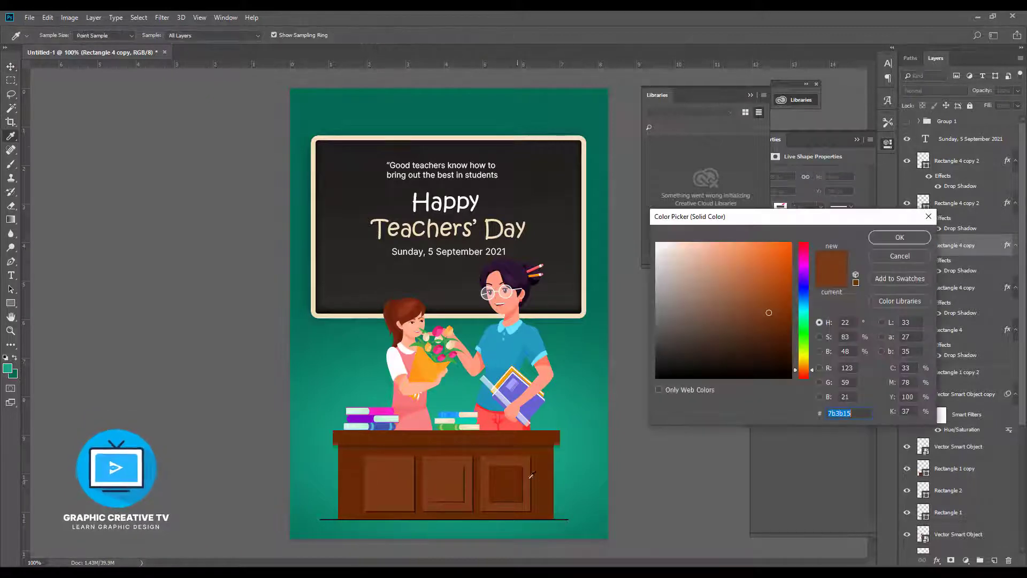
left_click(531, 475)
key("Return")
key("v")
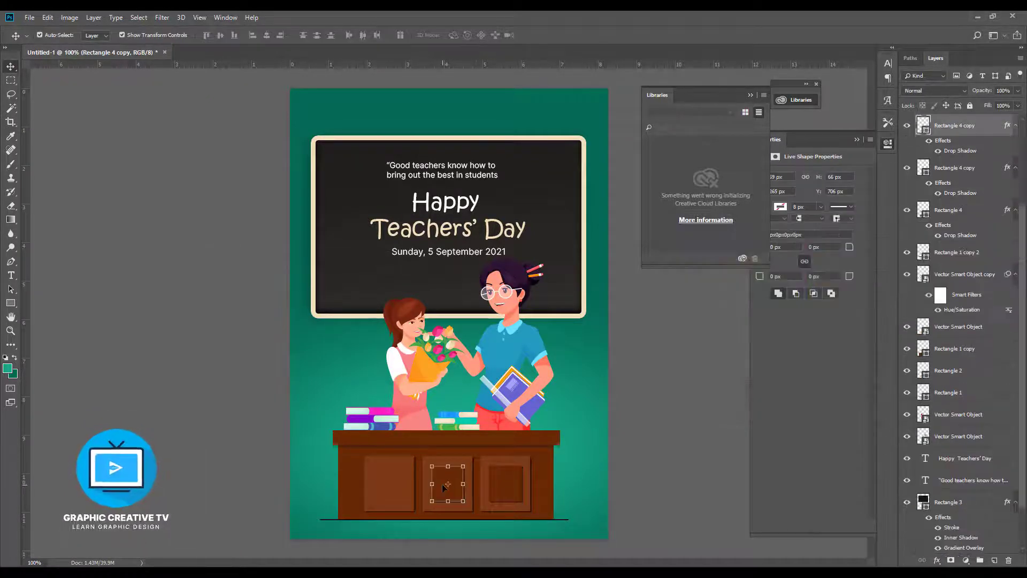
key("Delete")
Step: Copy the right panel's dark inset onto the left and middle desk panels
left_click(508, 489)
left_click_drag(509, 489, 381, 490)
left_click(444, 489, "alt+shift")
left_click(448, 491, "shift")
left_click(539, 488, "shift")
left_click(622, 486)
Step: Align the three dark desk insets by their top edges
left_click(506, 488)
left_click(448, 489, "shift")
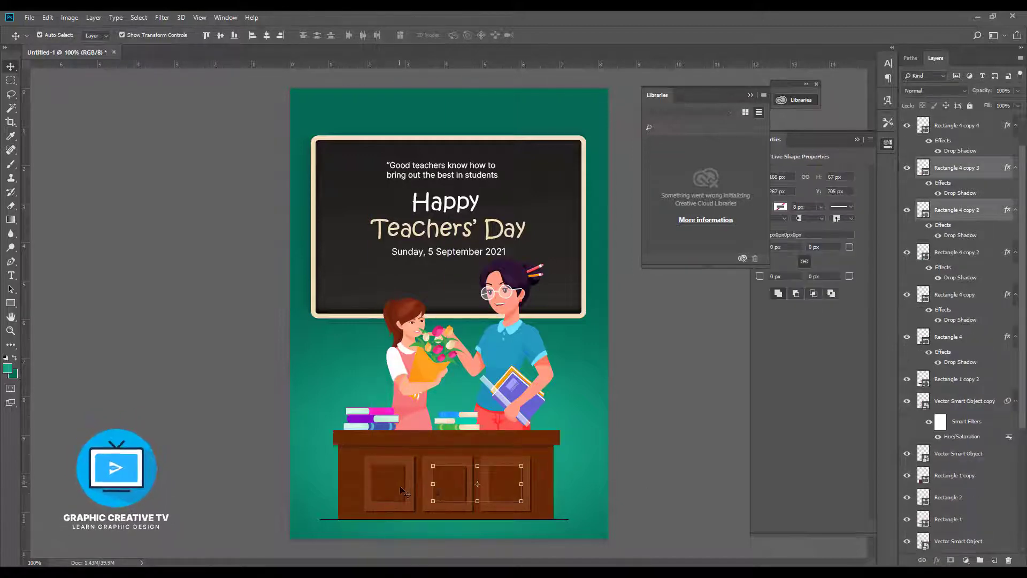
left_click(405, 492, "shift")
left_click(206, 36)
left_click(645, 454)
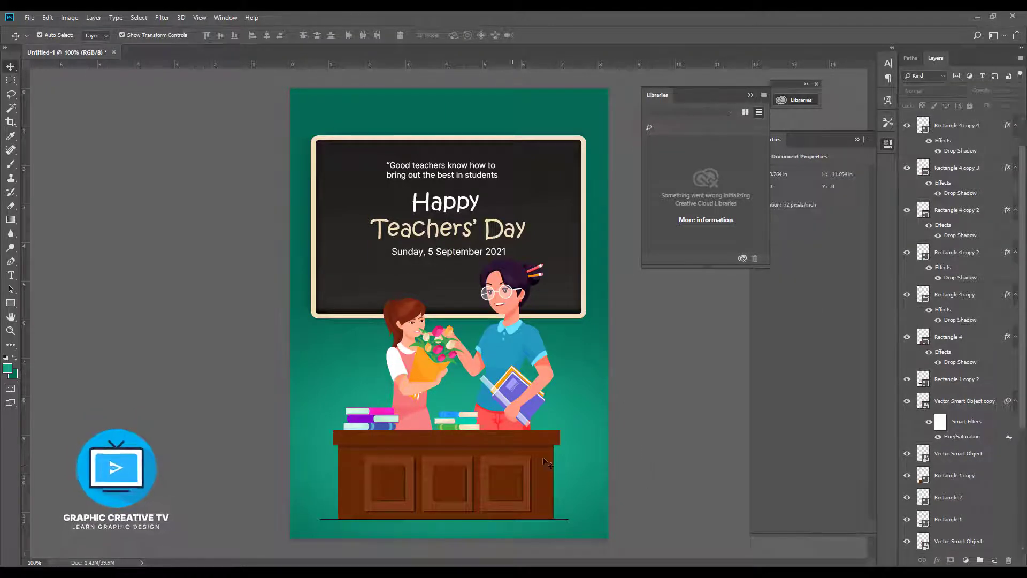
Step: Fine-tune the positions of the three dark insets so each sits centred in its desk panel
left_click(452, 487)
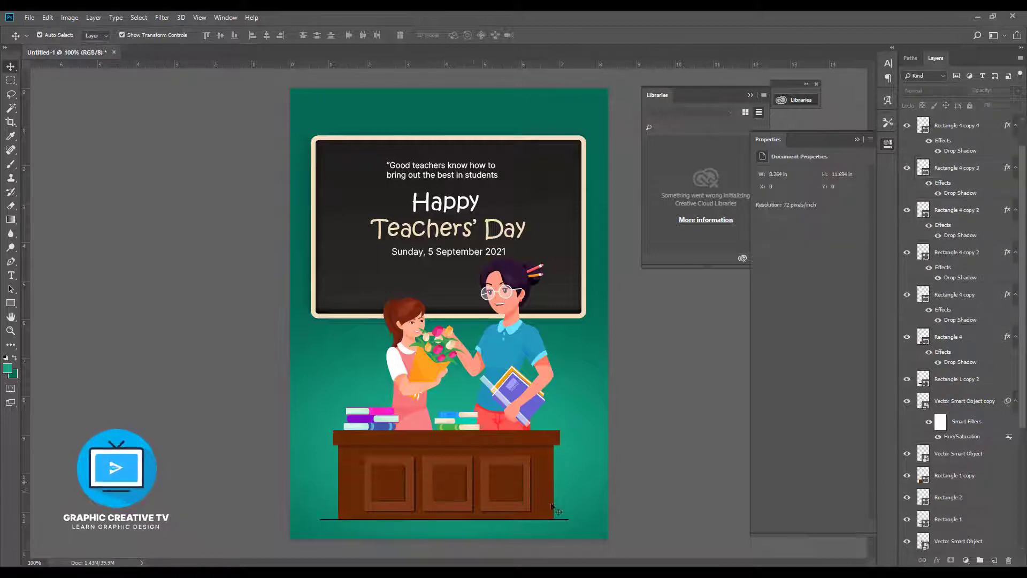
left_click_drag(458, 489, 457, 489)
left_click(515, 477)
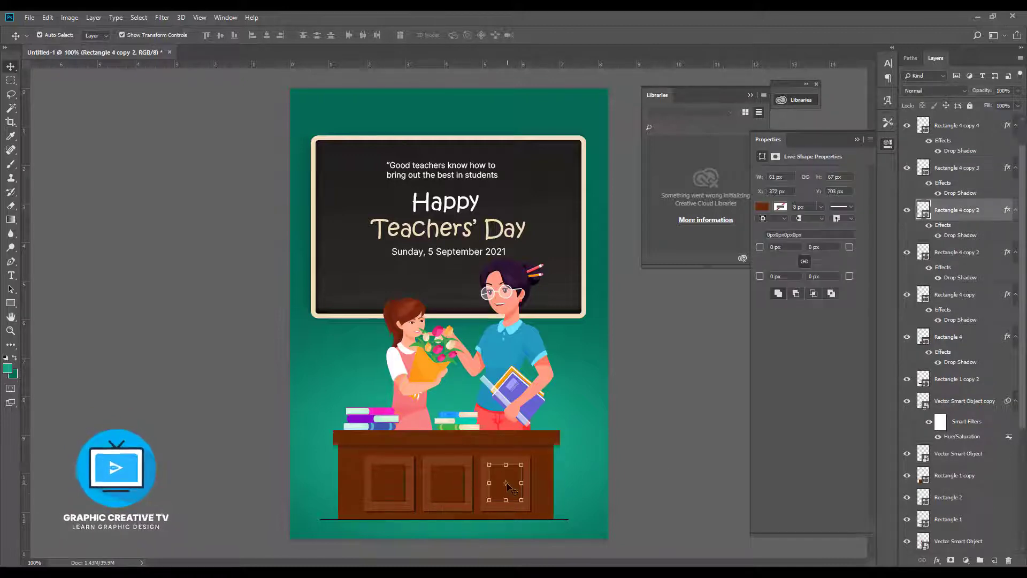
left_click(399, 492)
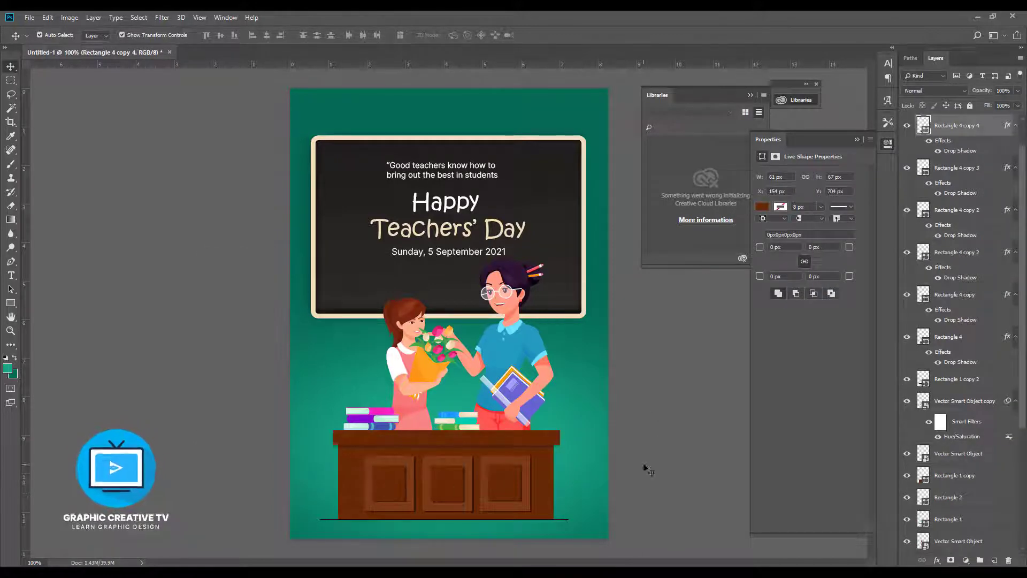
left_click(644, 468)
left_click(503, 484)
left_click(450, 484, "shift")
left_click(393, 483, "shift")
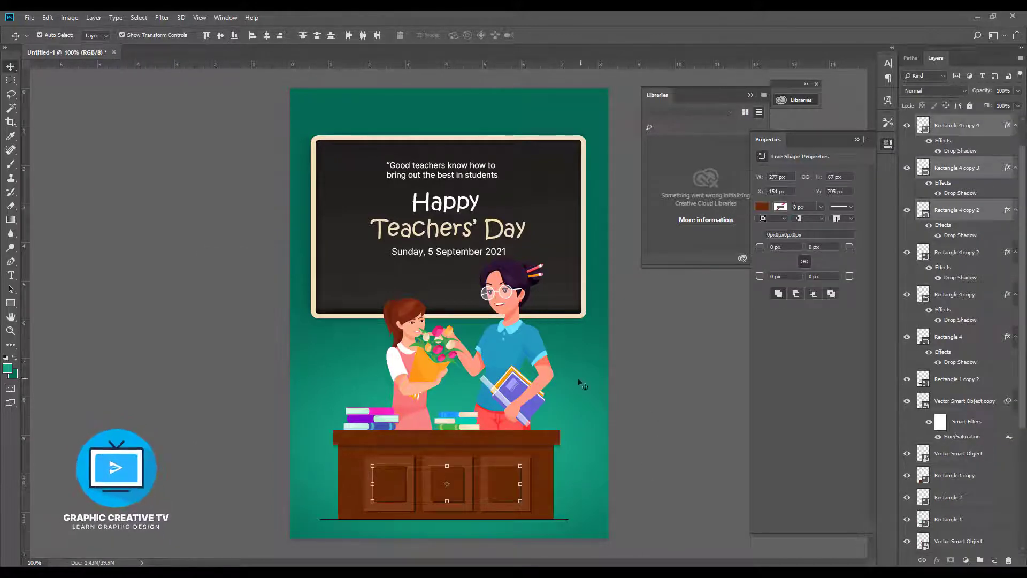
left_click(663, 427)
Step: Show the hidden doodle group and move the circle diagram beside the quote on the blackboard
left_click(517, 177)
scroll(972, 200, "up", 5)
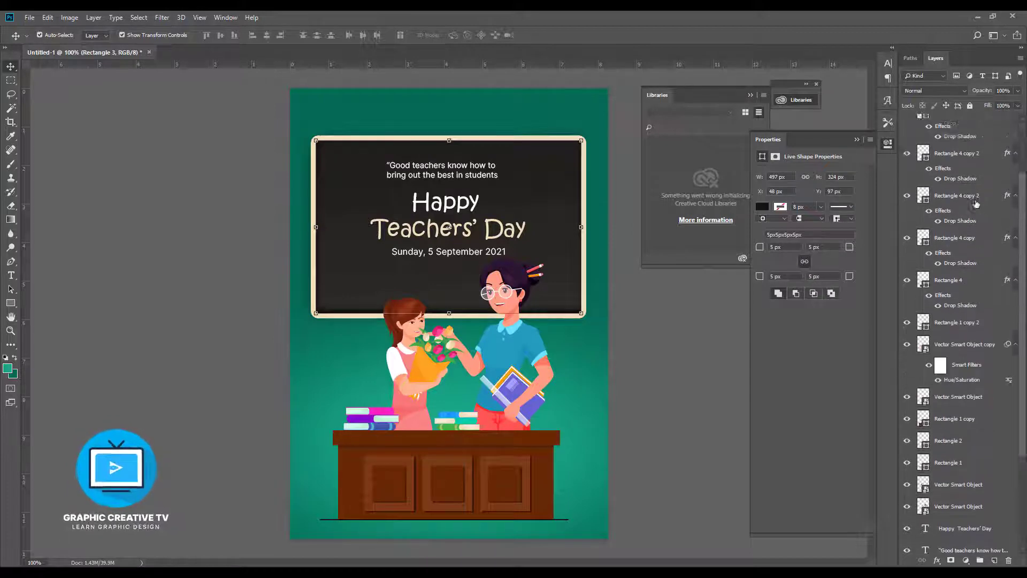
left_click(907, 121)
left_click(709, 339)
left_click_drag(351, 176, 366, 164)
Step: Shrink the open-book doodle to about 1.06 × 0.74 in above the left end of the desk
left_click(316, 368)
mouse_move(393, 300)
left_mouse_down()
mouse_move(339, 393)
mouse_move(349, 388)
left_mouse_up()
key("Return")
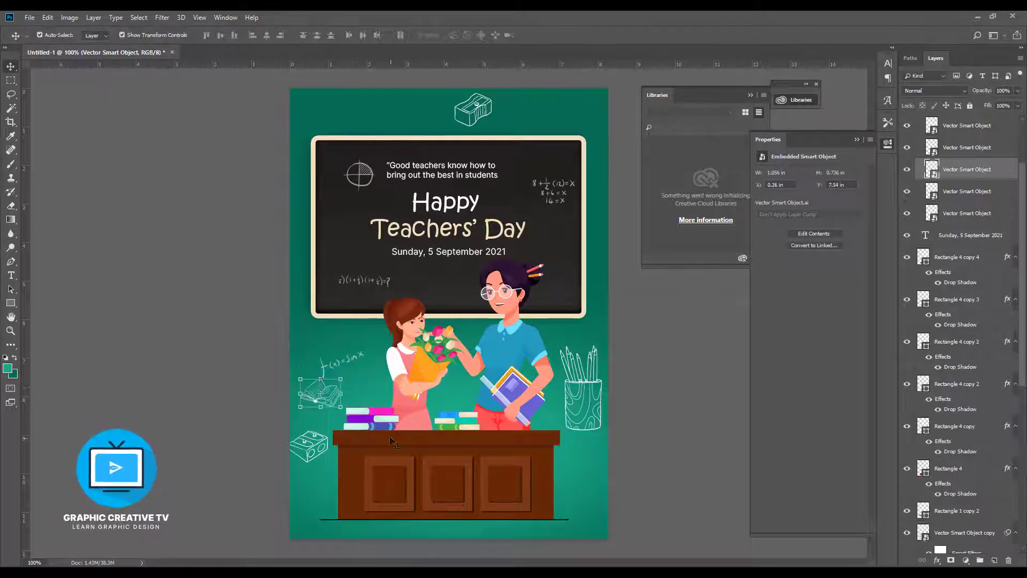
left_click(647, 391)
Step: Shrink the pencil-cup doodle to the right of the desk and tilt it clockwise
left_click(592, 386)
left_click_drag(601, 346, 590, 373)
left_click_drag(614, 419, 600, 436)
key("Return")
left_click(644, 401)
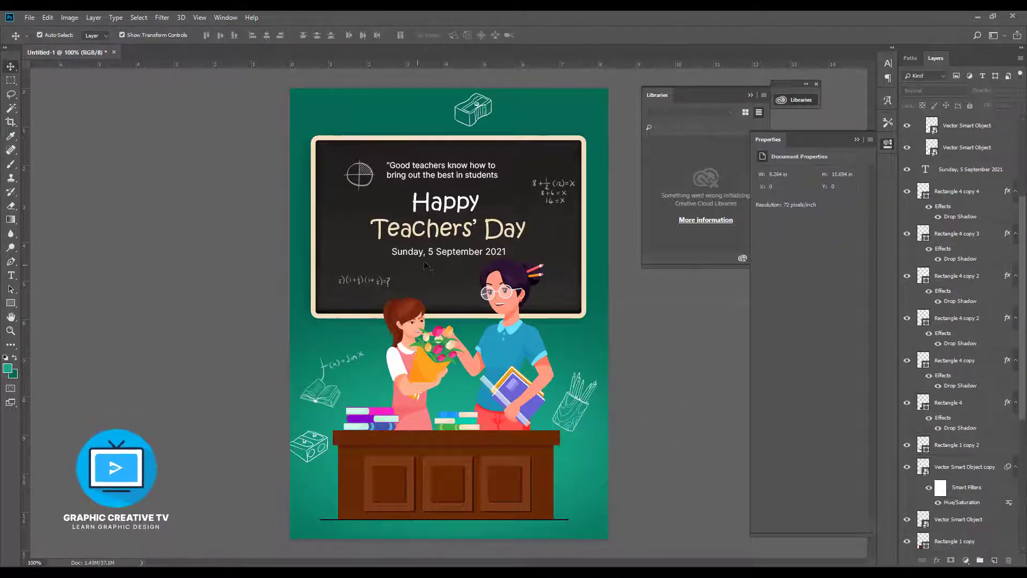
Step: Nudge the circle diagram, the three-line equation and the lower formula into better positions on the blackboard
left_click_drag(369, 176, 363, 176)
left_click_drag(544, 192, 541, 182)
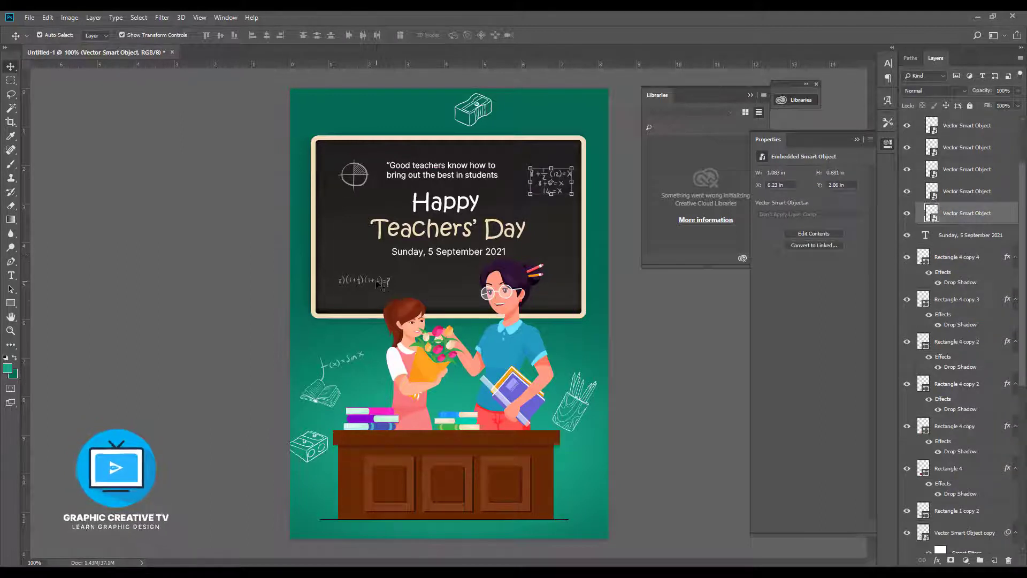
left_click_drag(376, 284, 380, 282)
Step: Move the sharpener doodle beside the desk to the poster's lower-right corner, and copy the "f(x)=sin x" formula above the blackboard's left end
mouse_move(306, 443)
left_mouse_down()
mouse_move(599, 532)
mouse_move(601, 485)
mouse_move(596, 507)
mouse_move(585, 505)
left_mouse_up()
left_click(596, 507)
left_click_drag(358, 359, 333, 111)
left_click(653, 306)
Step: Nudge the sharpener doodle above the blackboard down-left, and lower the circle diagram on the blackboard slightly
left_click_drag(478, 109, 472, 113)
left_click(667, 348)
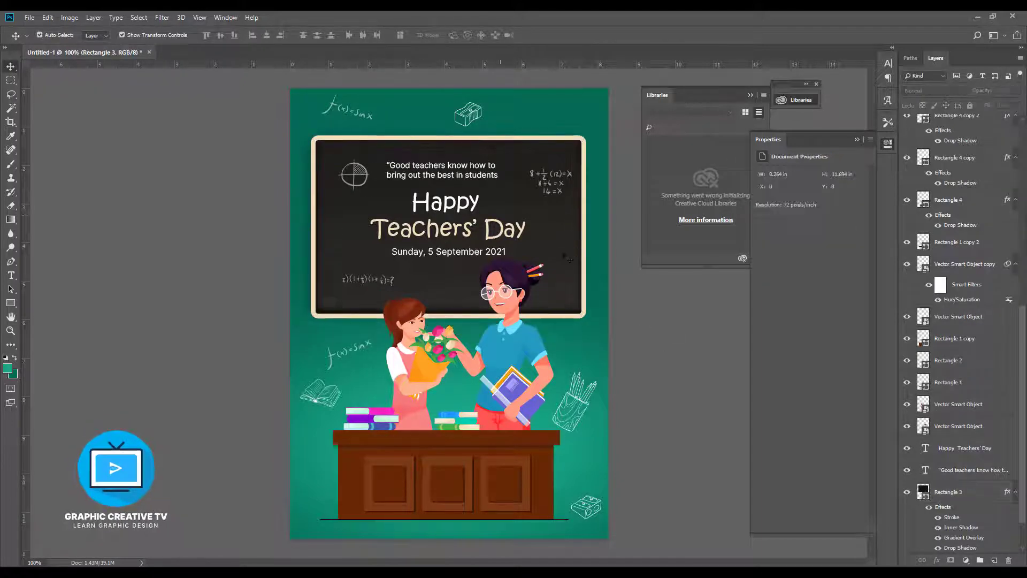
left_click_drag(367, 172, 364, 190)
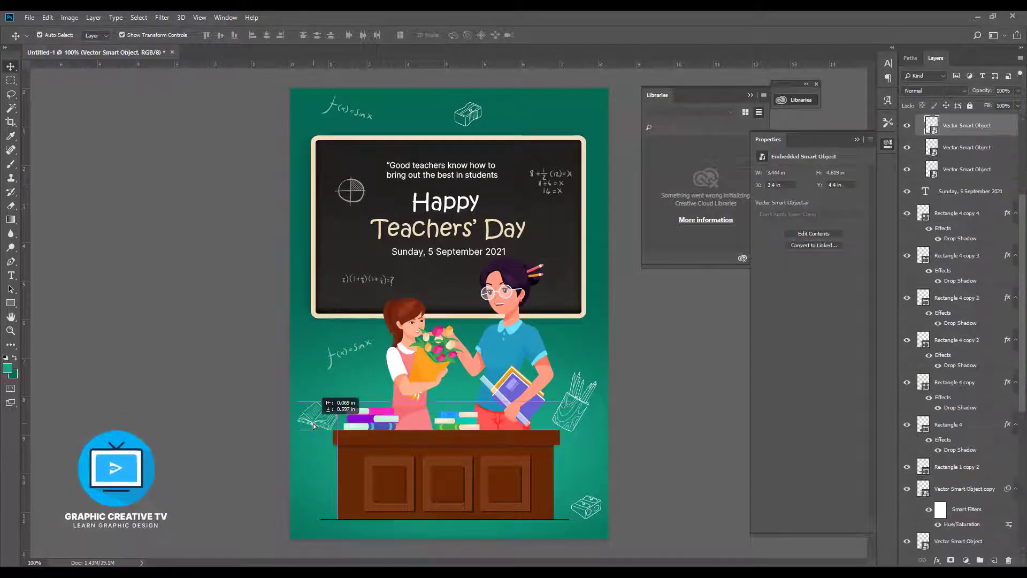
Step: Lower the open-book doodle slightly, and copy the "f(x)=sin x" formula beside the desk's lower-left corner, scaled to about 69% and tilted steeply clockwise
left_click_drag(317, 402, 313, 425)
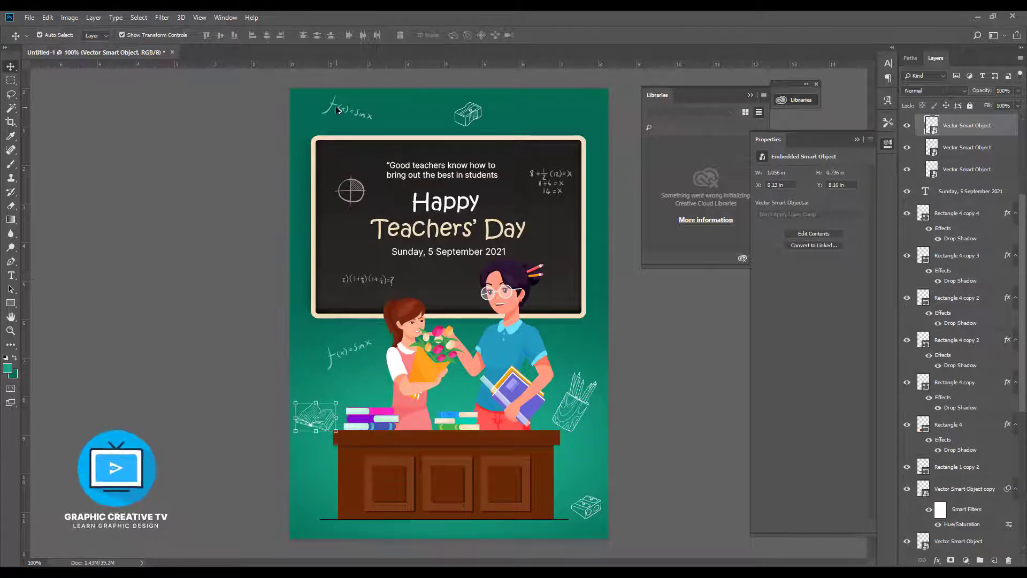
mouse_move(338, 109)
left_mouse_down()
mouse_move(376, 334)
mouse_move(304, 506)
mouse_move(306, 481)
mouse_move(333, 492)
left_mouse_up()
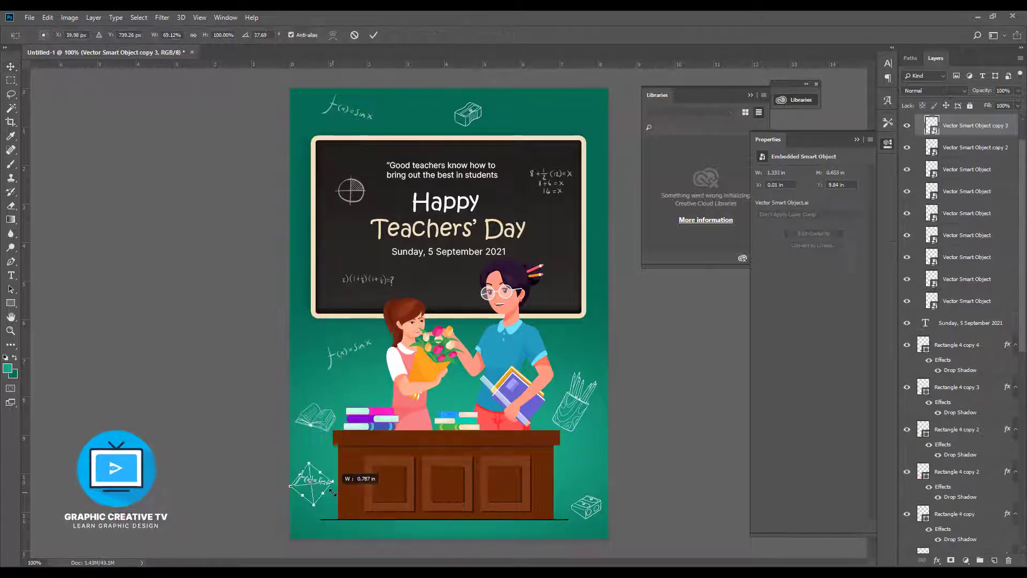
left_click_drag(351, 508, 345, 531)
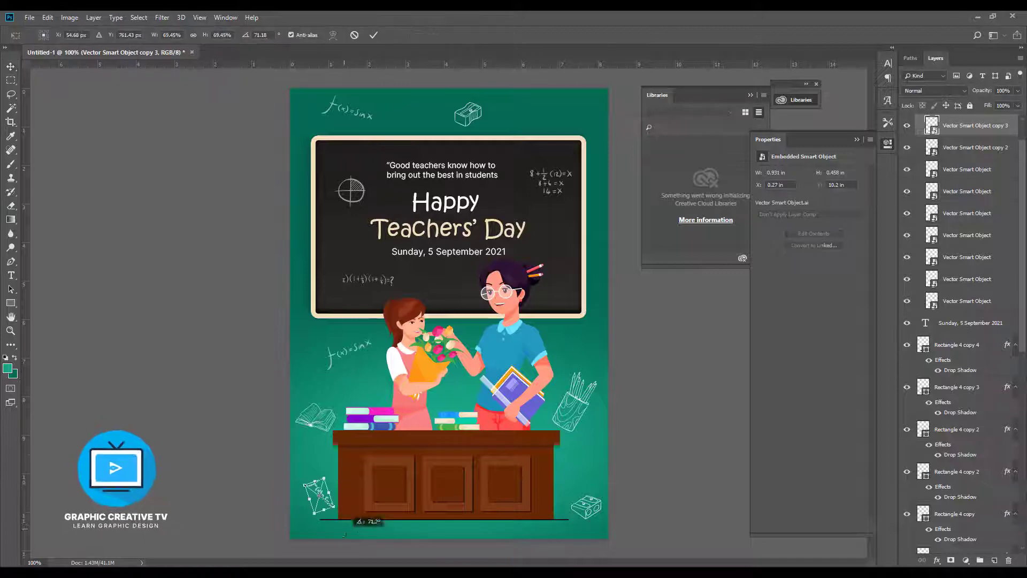
key("Return")
left_click(408, 525)
Step: Raise the open-book doodle slightly, and shrink the pencil-cup doodle to about 1.03 × 1.38 in near the poster's right edge
left_click_drag(312, 426, 309, 406)
left_click(580, 395)
left_click(578, 385)
left_click(575, 372)
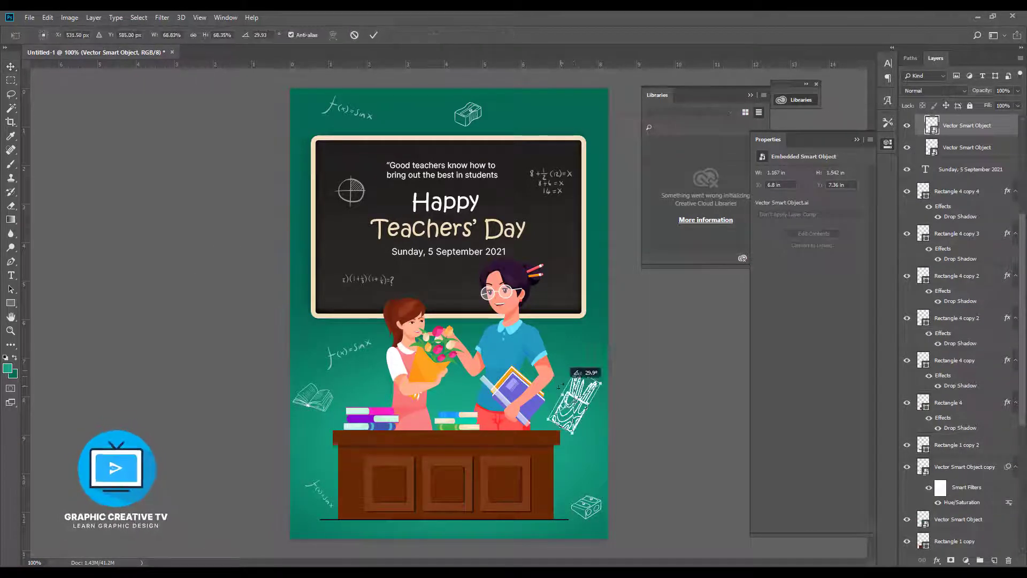
mouse_move(575, 372)
left_mouse_down()
mouse_move(575, 401)
mouse_move(586, 389)
left_mouse_up()
key("Return")
left_click(594, 412)
left_click(515, 118)
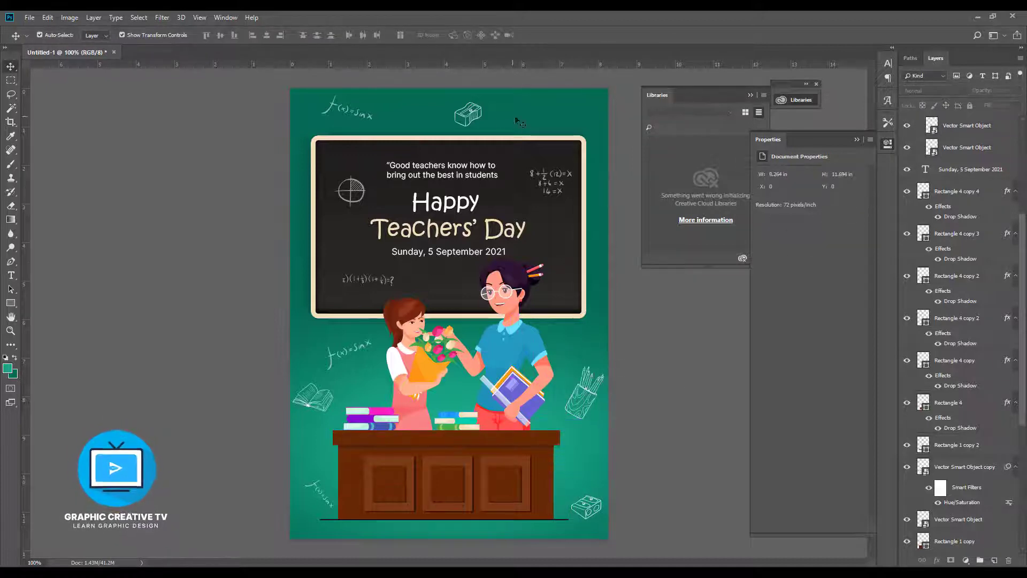
left_click(309, 408)
key("ctrl+t")
left_click_drag(432, 247, 439, 168)
key("Return")
left_click(703, 372)
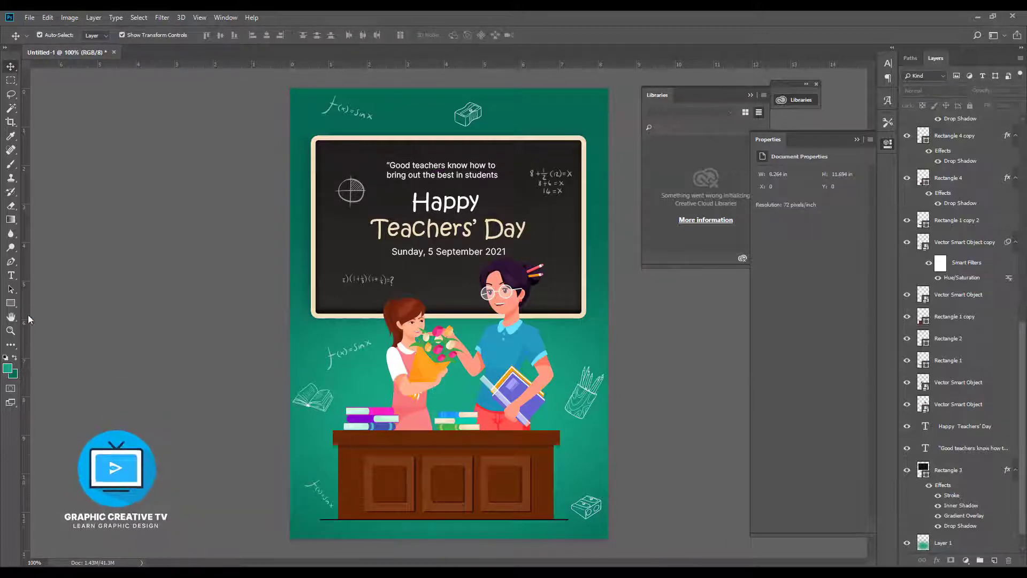
Step: Draw a flowing S-shaped curve with the Pen tool from the poster's top edge across the blackboard to past the right edge
key("p")
left_click(505, 87)
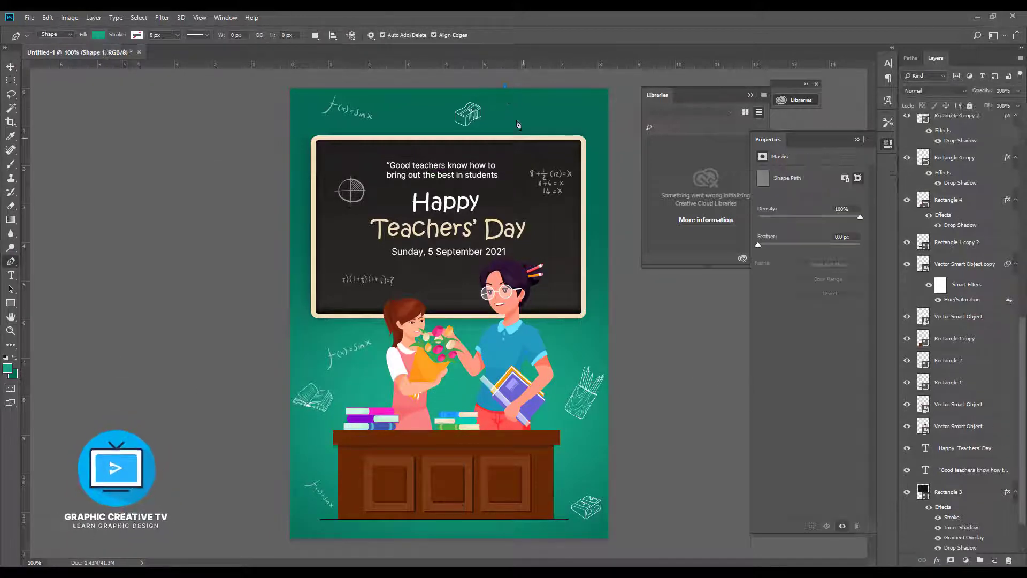
left_click_drag(569, 215, 578, 215)
left_click_drag(597, 310, 585, 357)
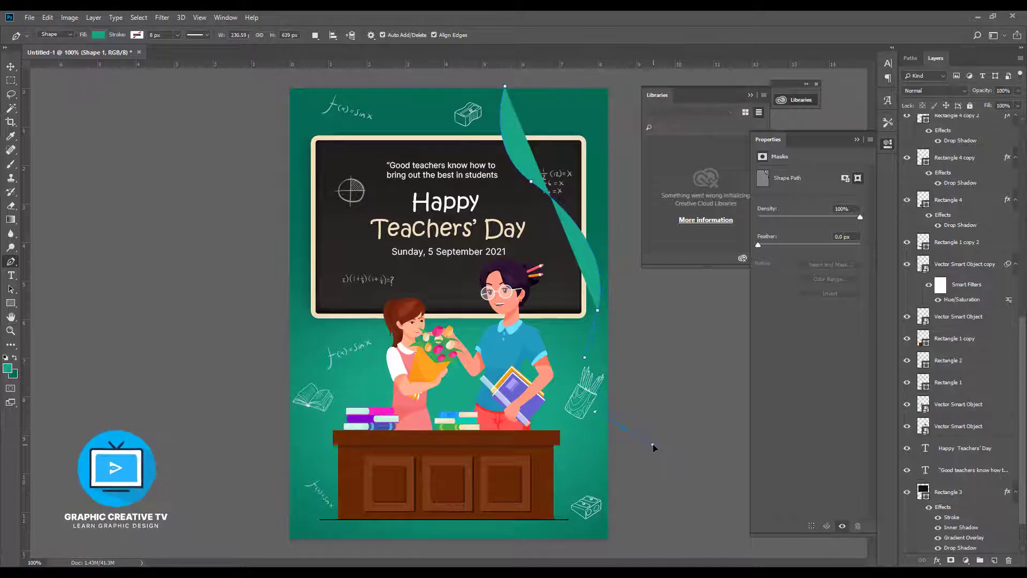
left_click_drag(653, 445, 654, 445)
Step: Restyle the curve with no fill and a white dashed stroke 2 px wide
left_click(11, 68)
left_click(10, 302)
left_click(102, 35)
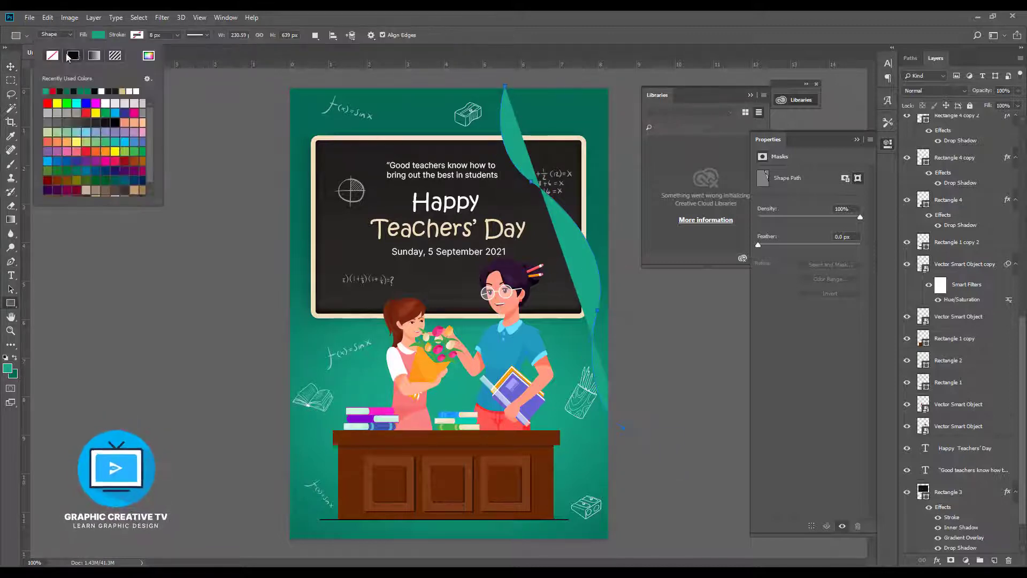
left_click(52, 55)
left_click(140, 35)
left_click(140, 90)
left_click(197, 35)
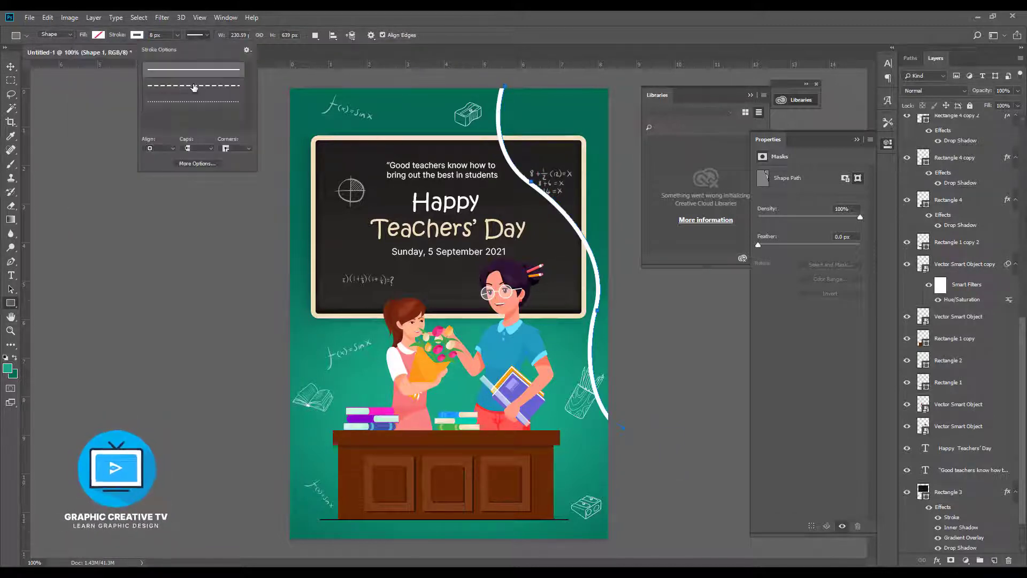
left_click(193, 78)
left_click(158, 35)
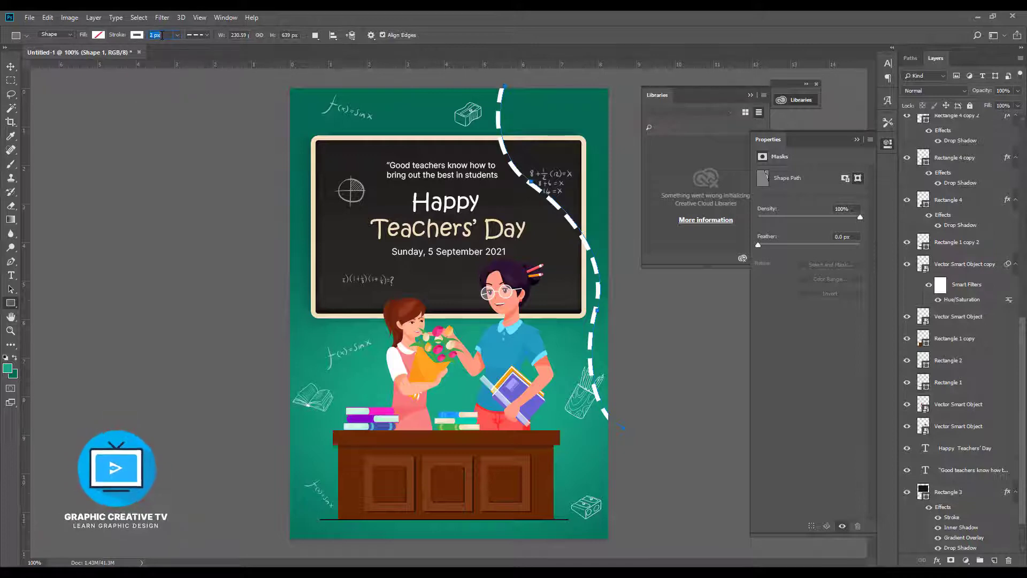
key("Return")
left_click(11, 66)
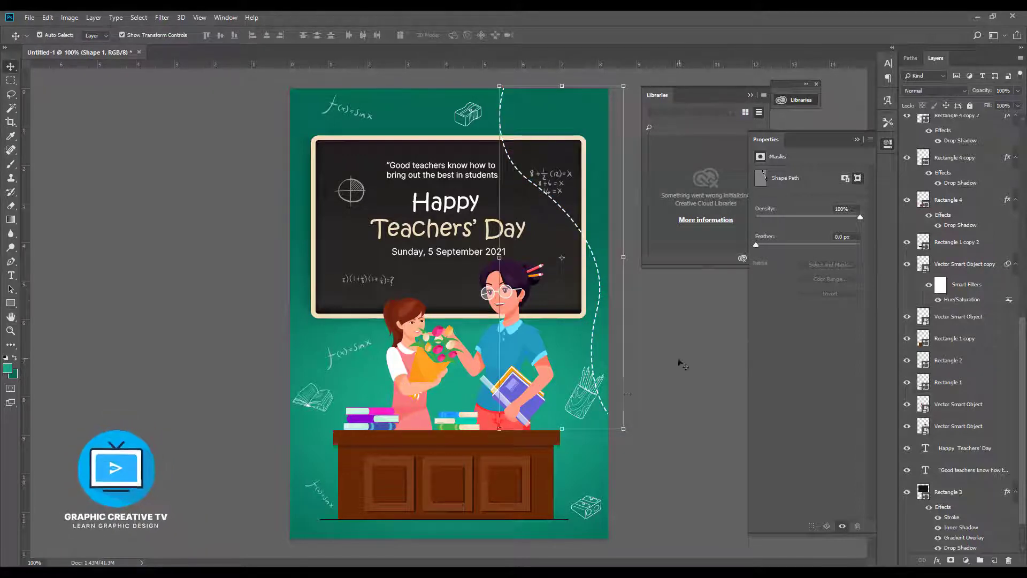
Step: Move the dashed curve behind the blackboard in the layer order, just above Layer 1
left_click(608, 295)
left_click(600, 290)
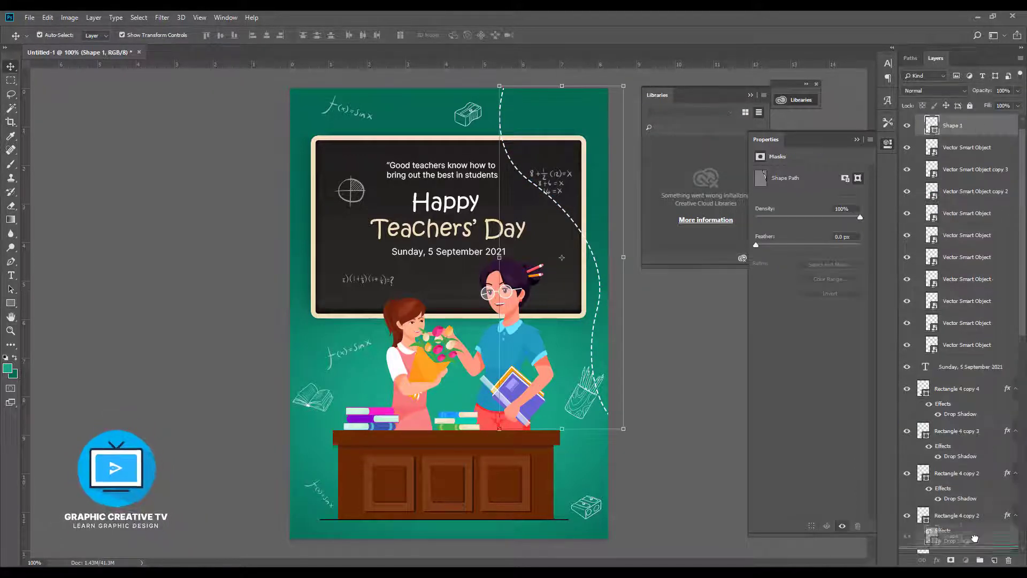
scroll(955, 458, "up", 2)
mouse_move(956, 481)
left_mouse_down()
mouse_move(959, 554)
mouse_move(949, 485)
left_mouse_up()
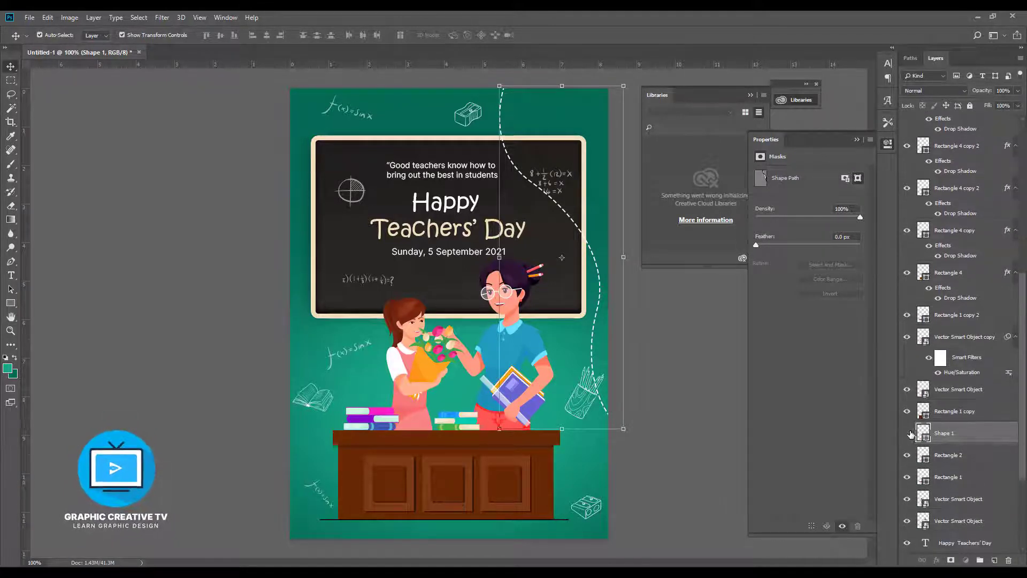
scroll(955, 428, "down", 3)
left_click_drag(956, 338, 963, 501)
left_click(725, 428)
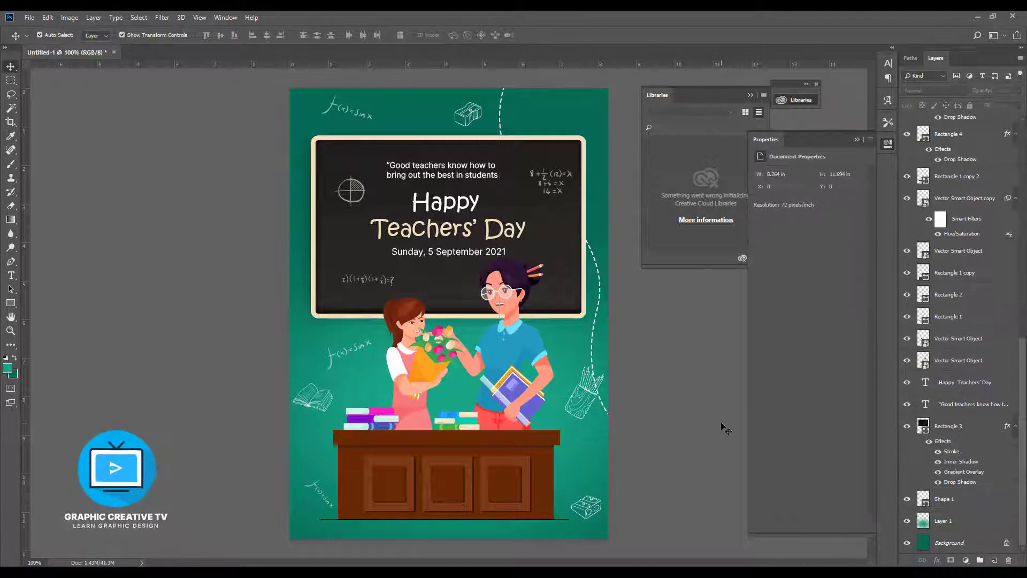
Step: Fade the open-book doodle and the sharpener doodle above the blackboard by lowering their layer opacity
left_click(301, 409)
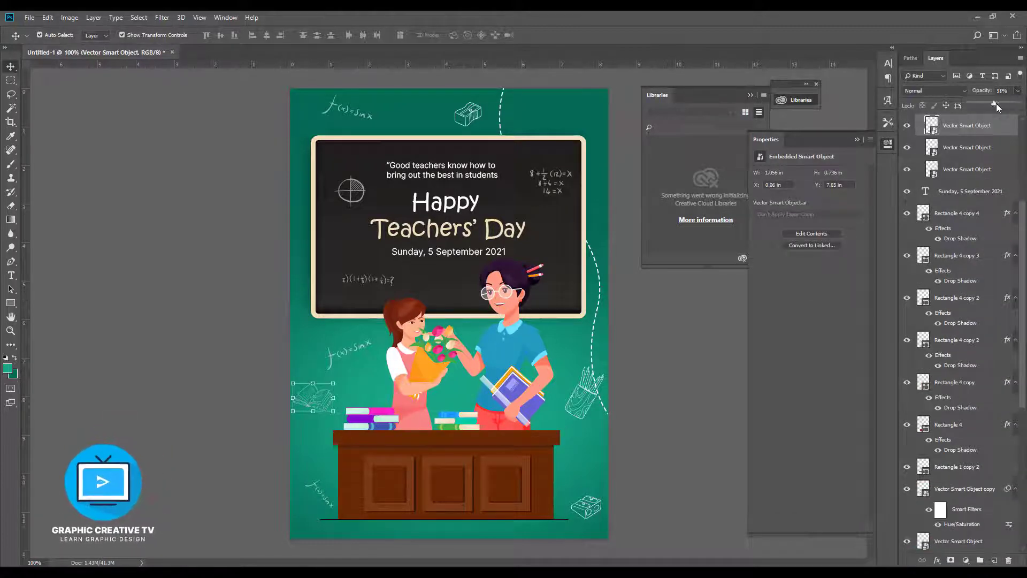
left_click(629, 376)
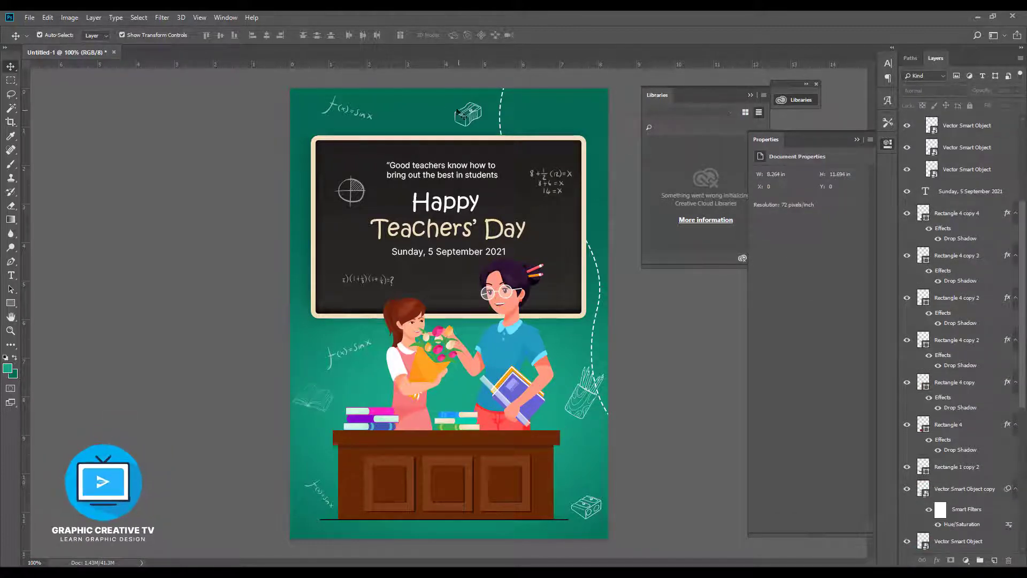
left_click(457, 112)
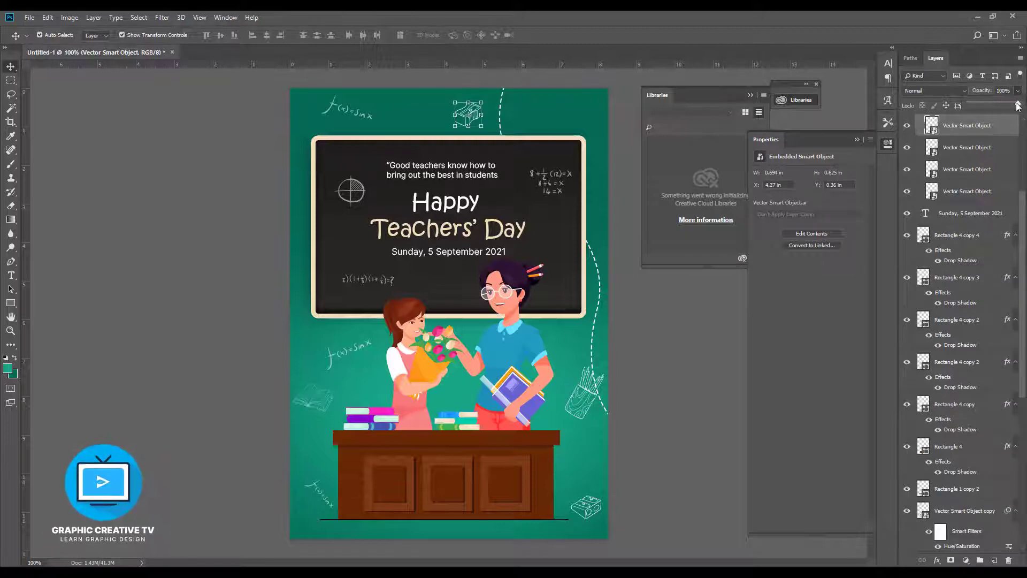
left_click(659, 371)
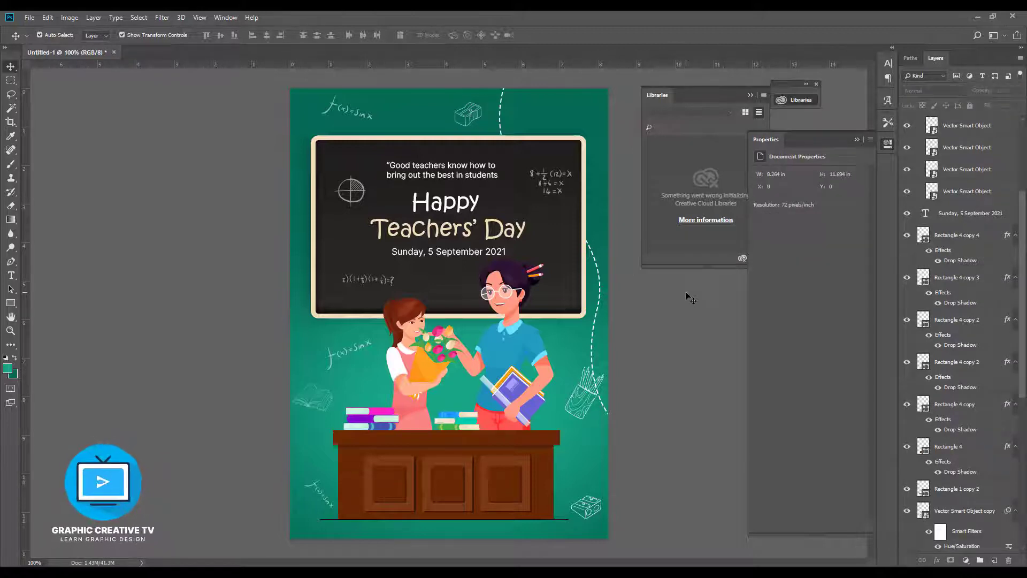
Step: Recolor the whole "Happy Teachers' Day" title white
left_click(491, 229)
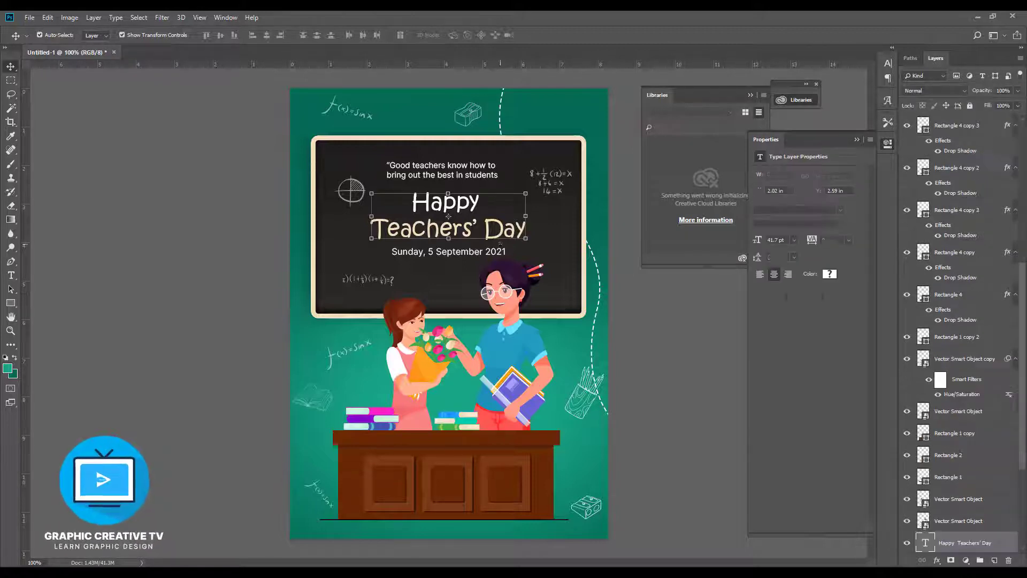
left_click(830, 277)
key("Return")
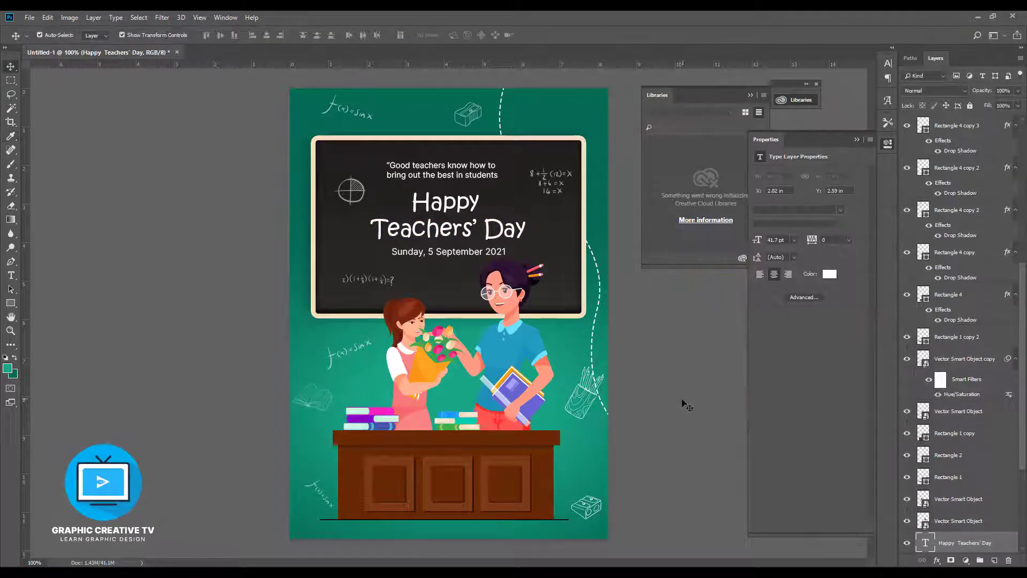
left_click(683, 403)
Step: Raise the date line slightly towards the title, and fade the pencil-cup doodle by lowering its layer opacity
left_click(488, 257)
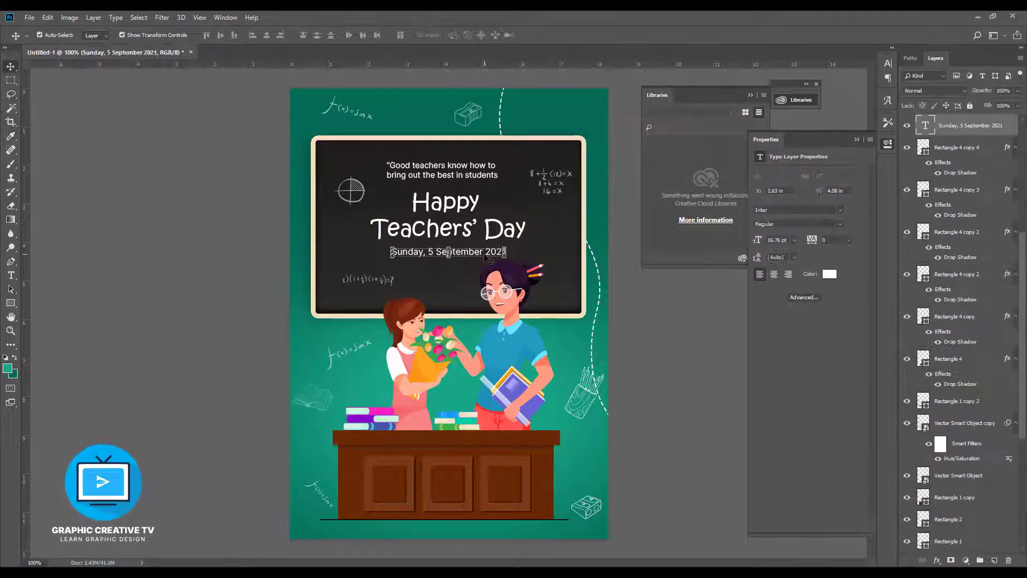
left_click_drag(488, 258, 489, 256)
left_click(662, 401)
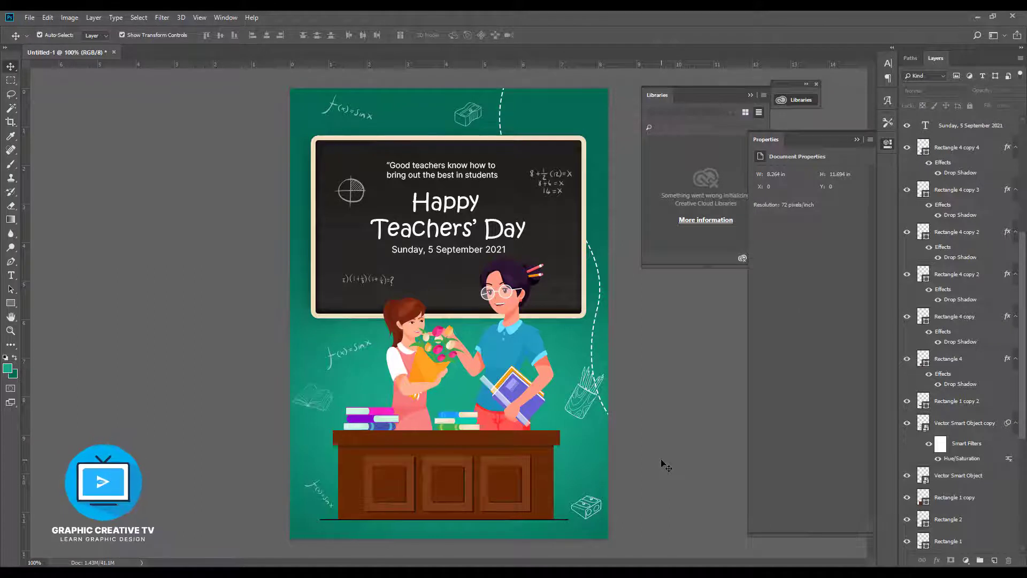
left_click(604, 396)
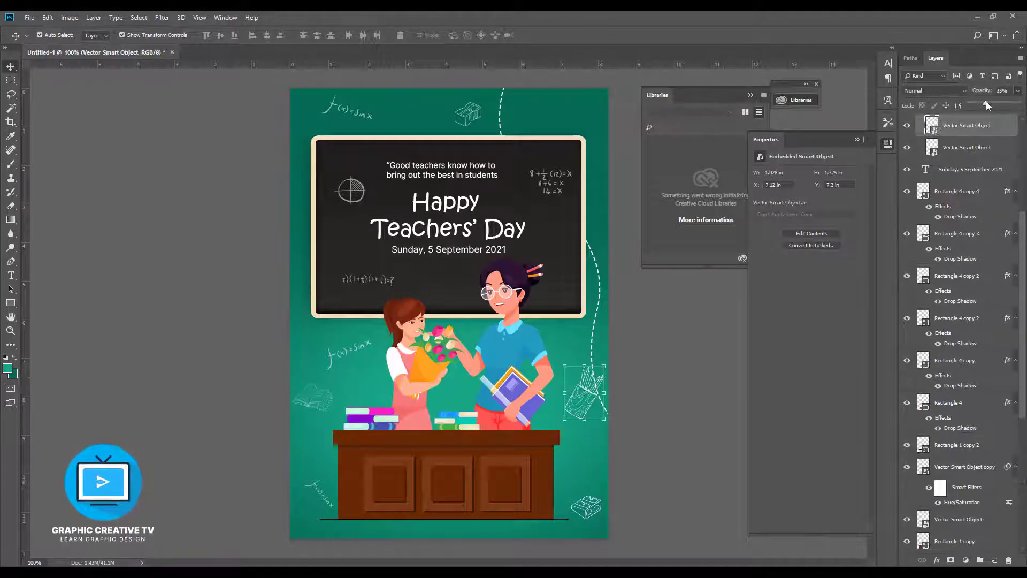
left_click(664, 373)
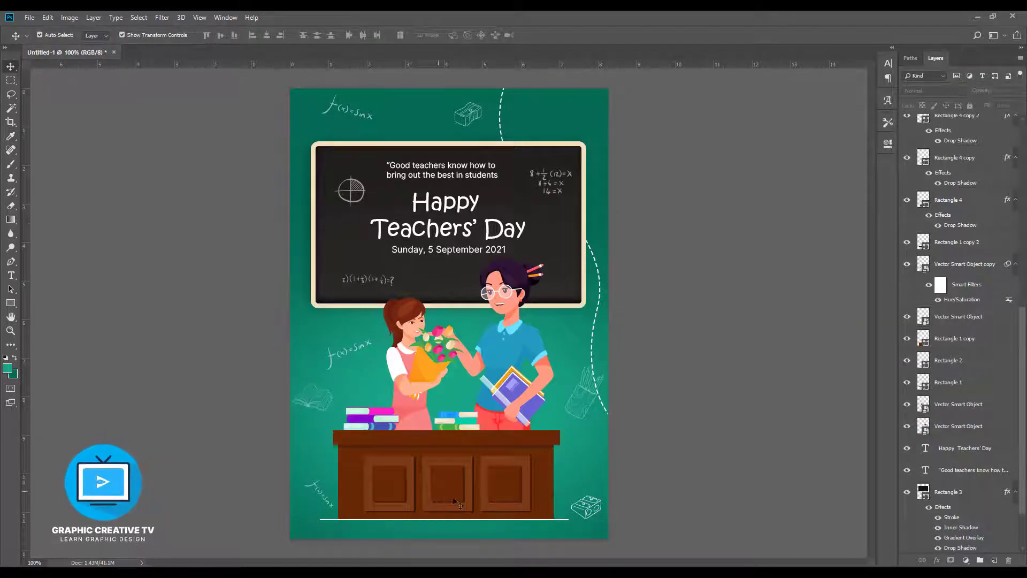
Step: Group the desk's six panel rectangles and center the group horizontally on the poster
left_click(453, 499)
left_click(402, 494, "shift")
left_click(509, 490, "shift")
left_click(525, 501, "shift")
left_click(468, 502, "shift")
left_click(405, 505, "shift")
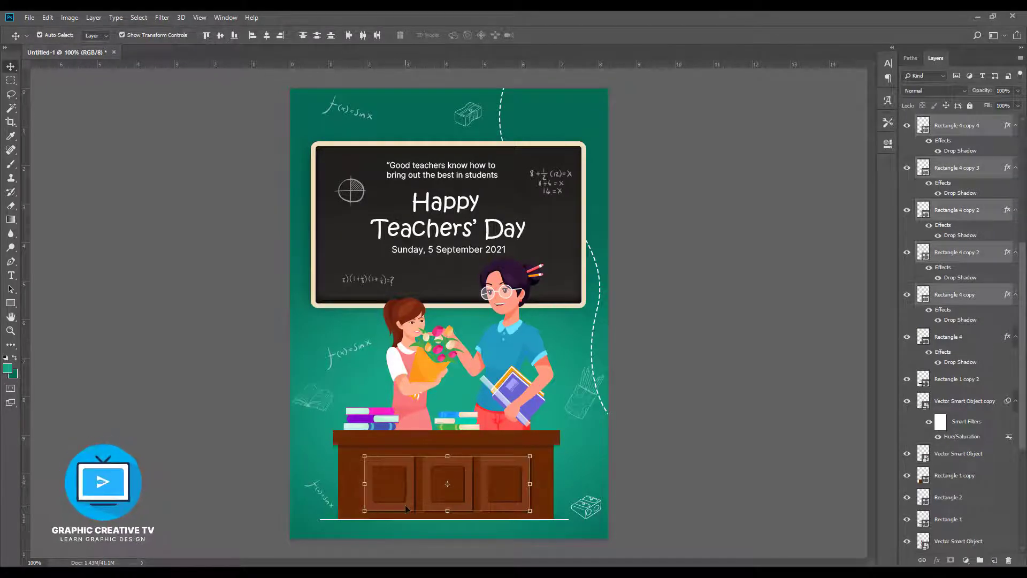
key("ctrl+g")
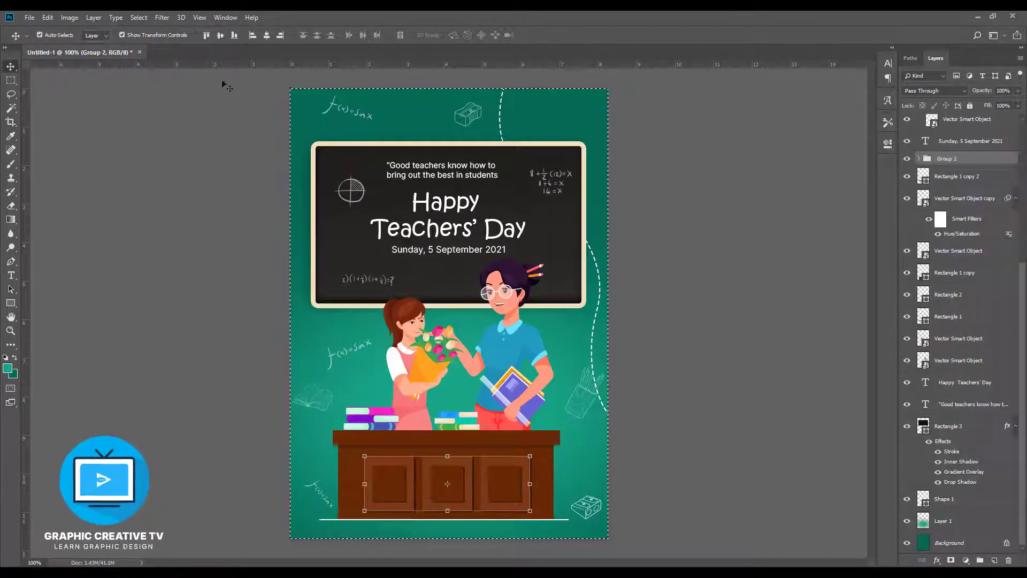
left_click(266, 36)
left_click(587, 429)
left_click(506, 222)
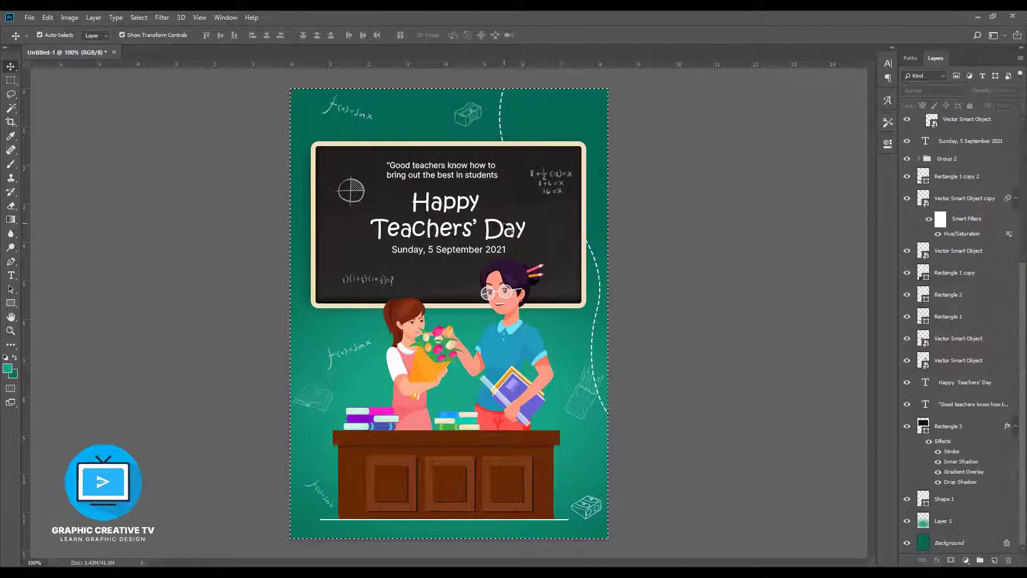
Step: Center the desk's body horizontally on the poster
left_click(533, 476)
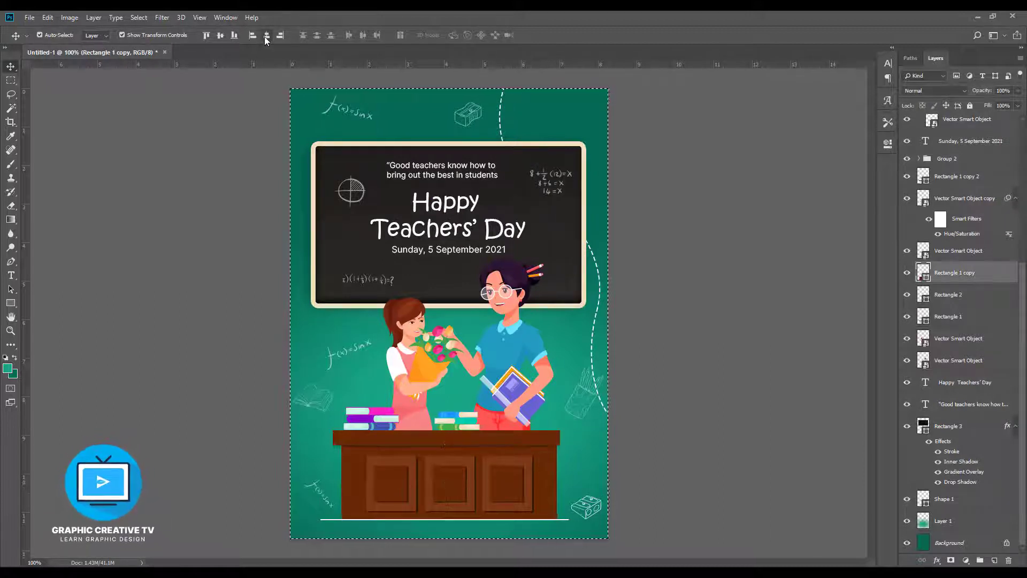
key("ctrl+d")
left_click(575, 431)
left_click(507, 222)
Step: Center the desk's tabletop slab horizontally on the whole canvas
left_click(539, 438)
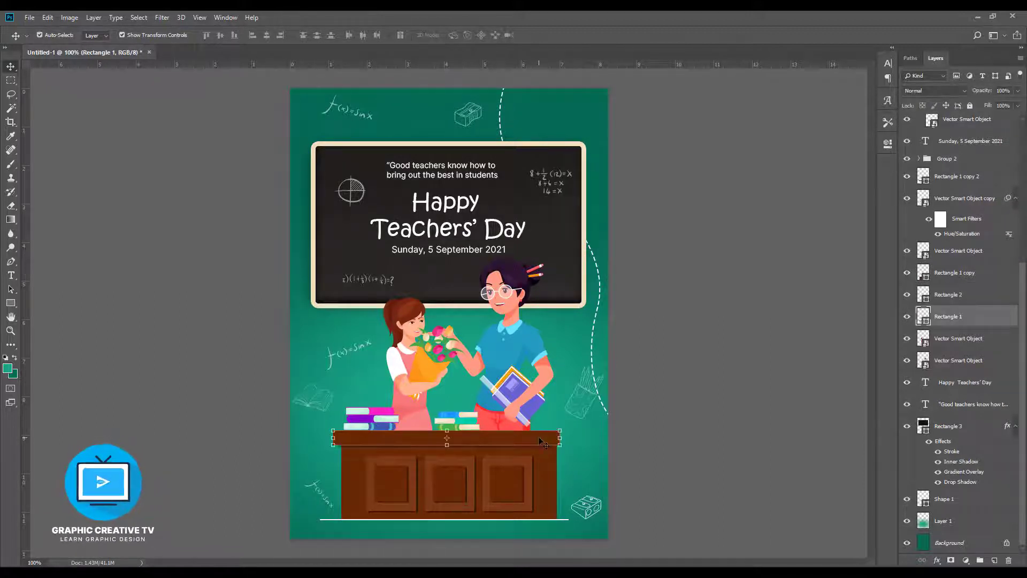
key("ctrl+a")
left_click(267, 37)
left_click(581, 465)
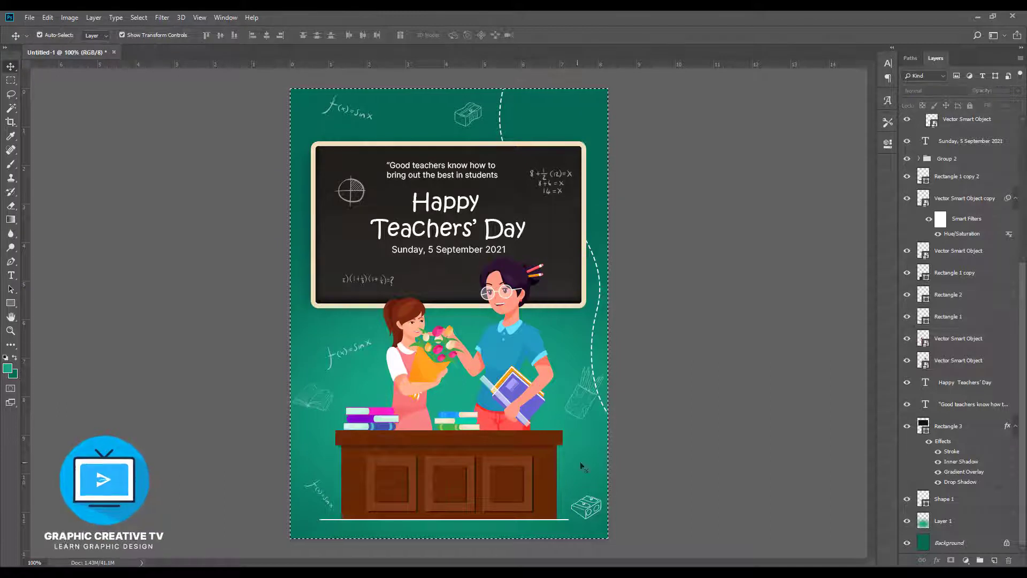
key("Return")
Step: Center the shadow strip under the tabletop horizontally on the poster and clear the canvas selection
left_click(549, 453)
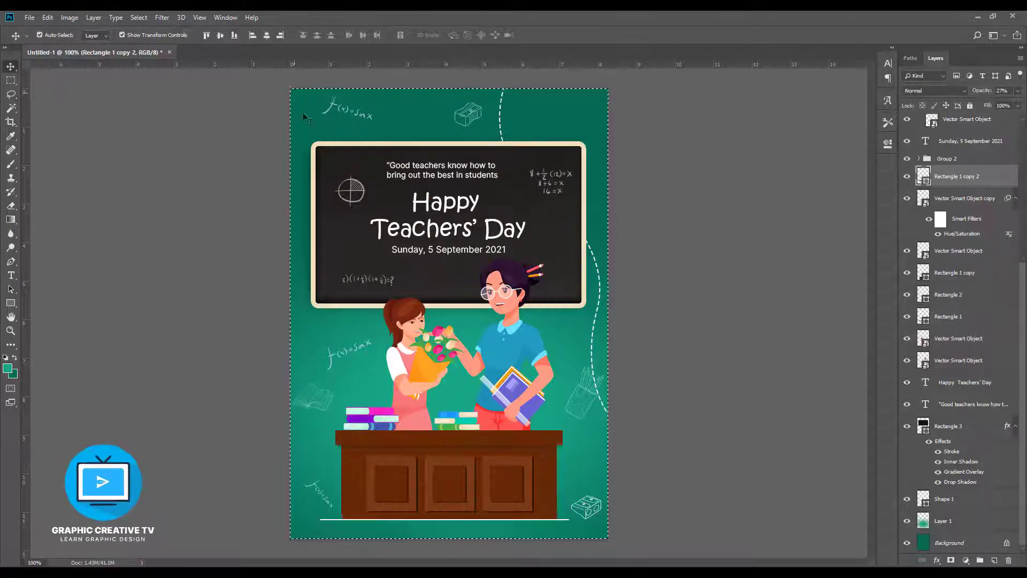
left_click(684, 401)
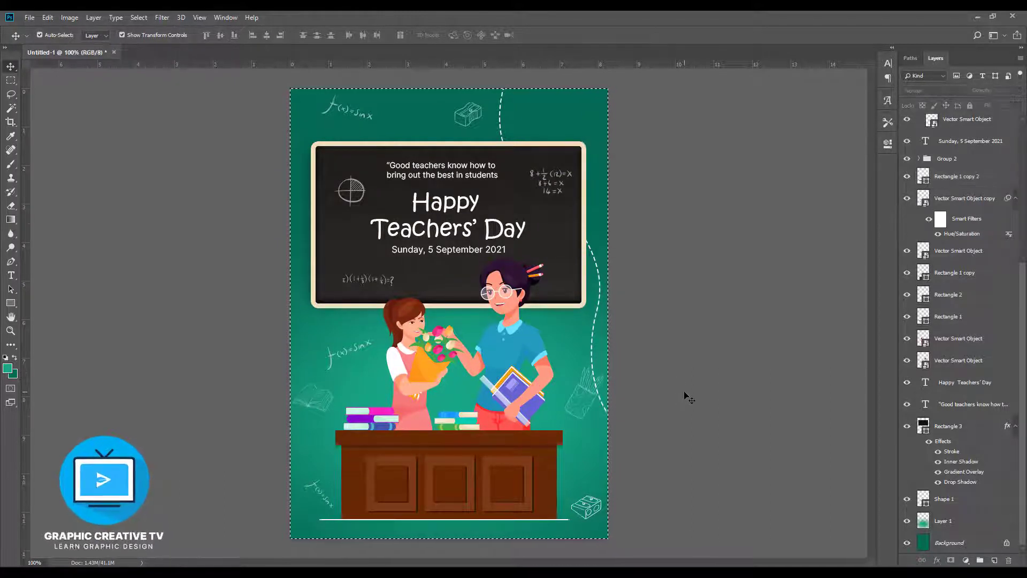
left_click(550, 521)
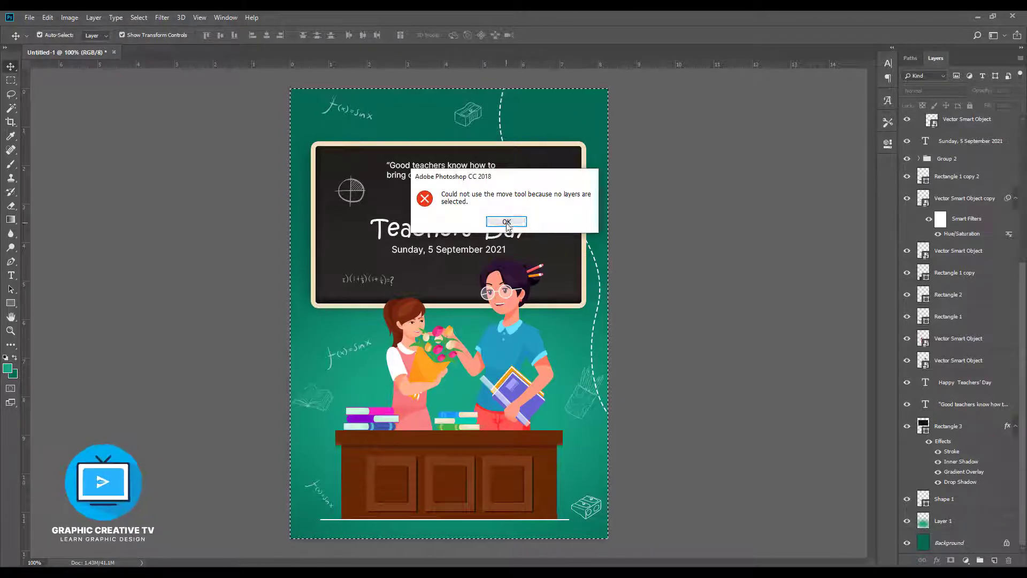
key("Return")
left_click(525, 262)
key("Return")
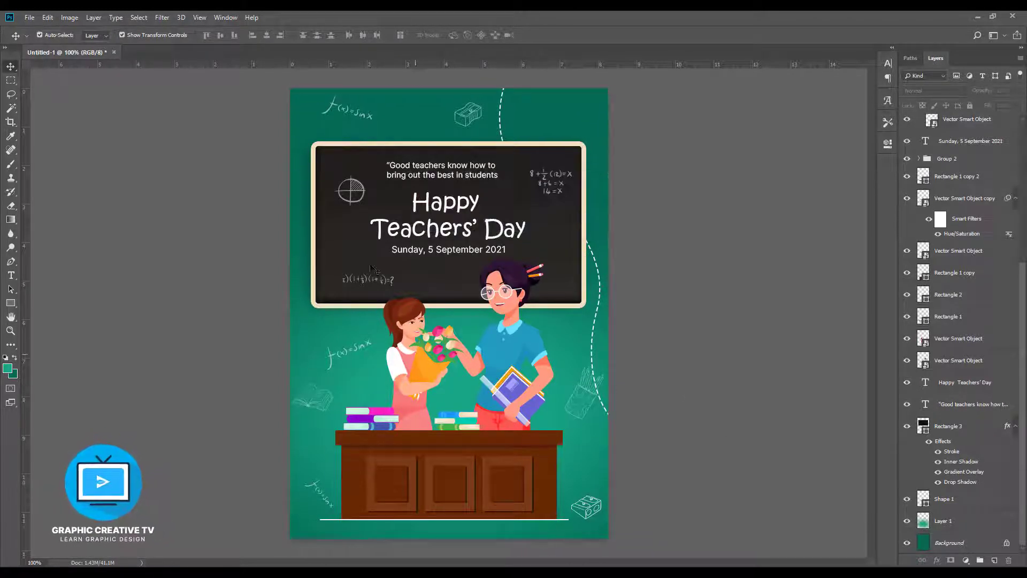
Step: Center the floor line under the desk and the blackboard horizontally on the poster, and clear the canvas selection
left_click(479, 519)
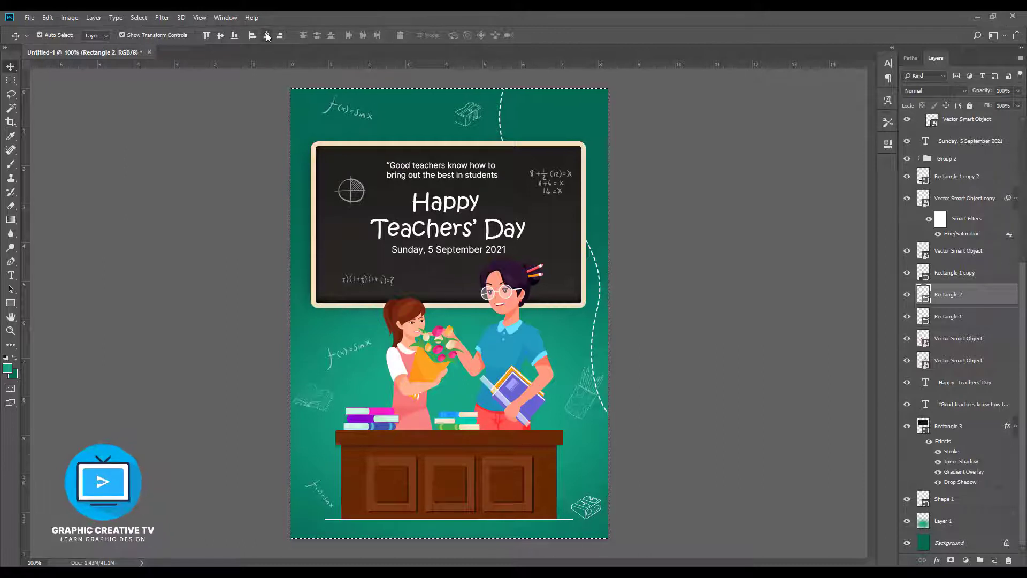
left_click(628, 341)
left_click(572, 289)
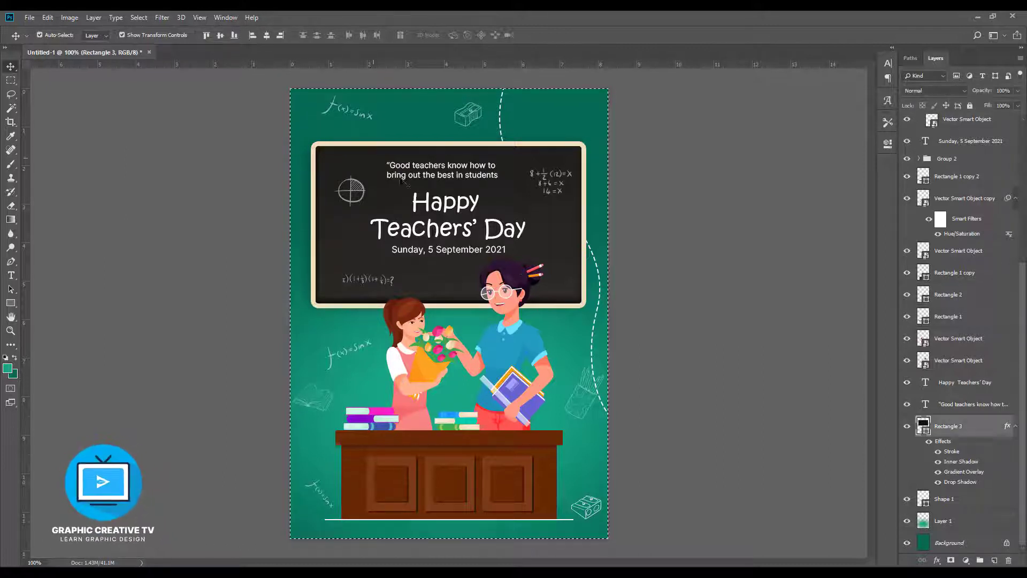
key("ctrl+a")
left_click(267, 36)
key("ctrl+d")
left_click(699, 402)
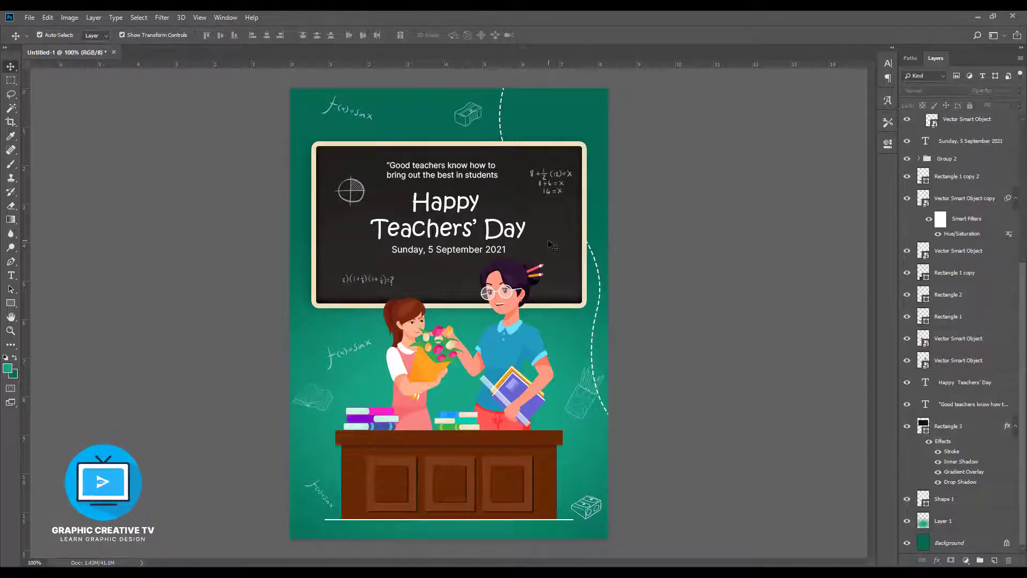
Step: Recolor the floor line under the desk with dark brown 682a05 sampled from the desk body
left_click(568, 289)
left_click(644, 459)
double_click(923, 294)
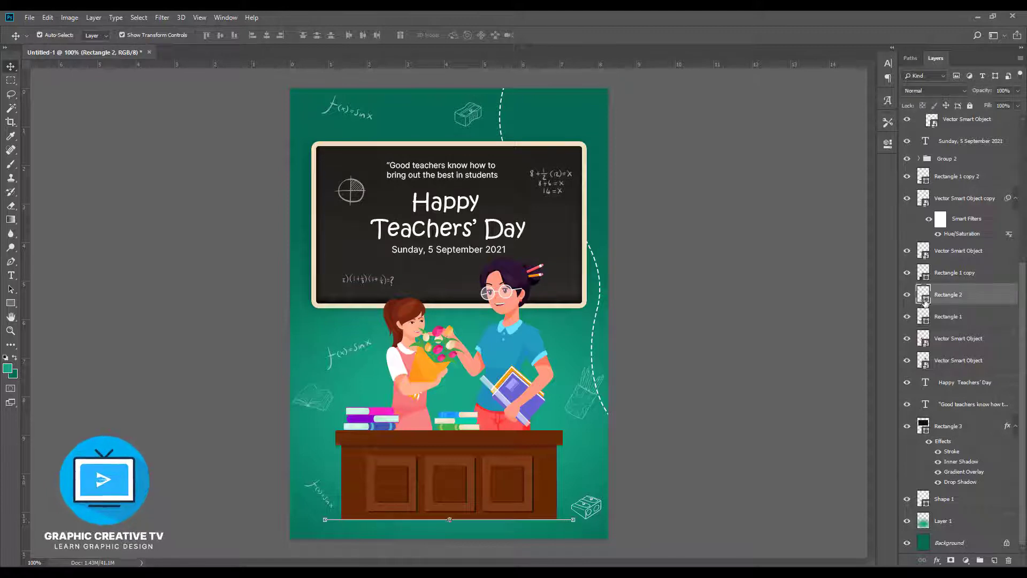
left_click(545, 462)
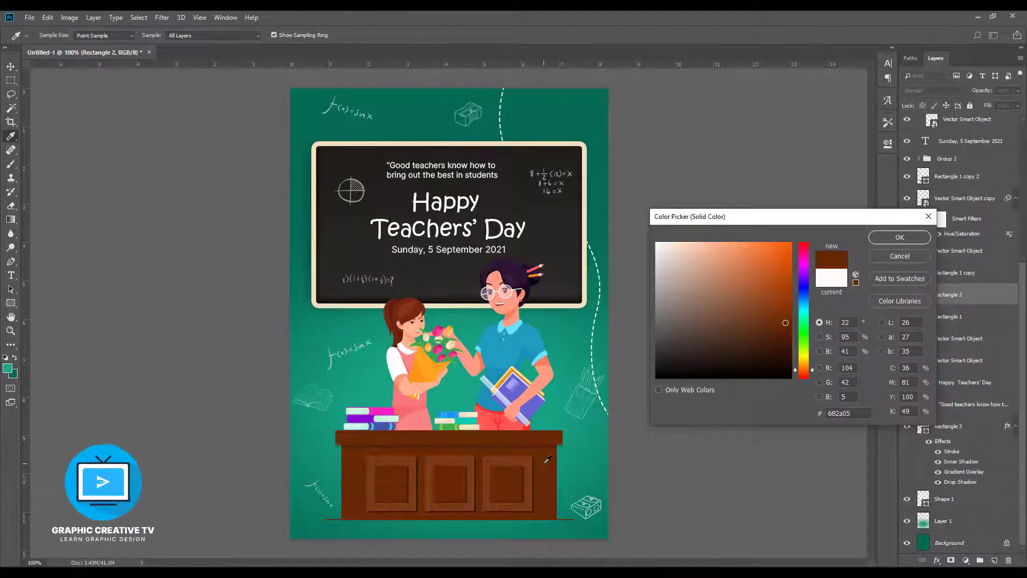
left_click(900, 237)
Step: Stretch the desk's body downward until it reaches the poster's bottom edge
left_click(954, 272)
key("ctrl+t")
left_click_drag(450, 519, 456, 542)
key("Return")
left_click(713, 493)
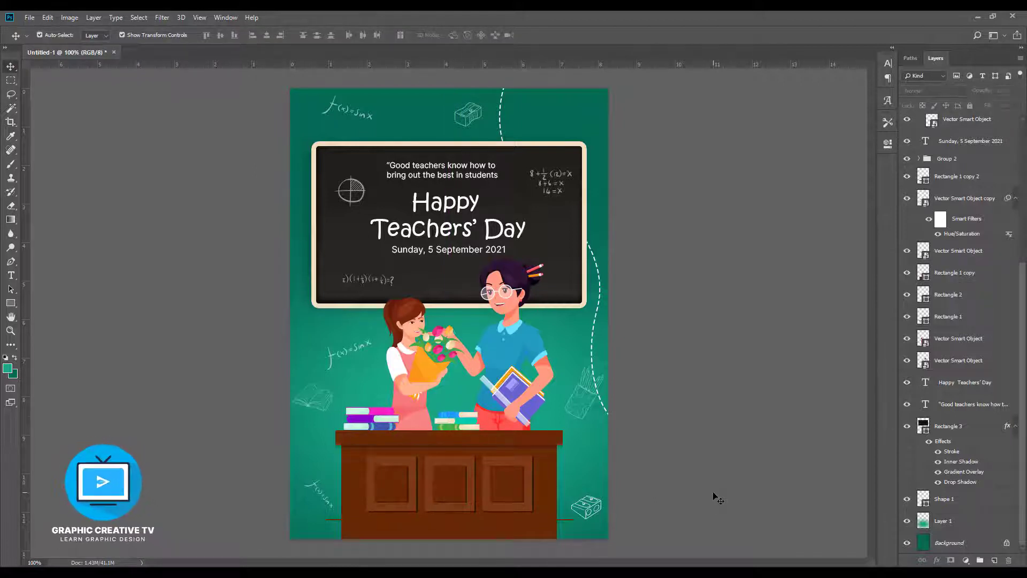
Step: Enlarge the desk's panel group to about 111% width and 120% height to fill the taller desk front
left_click(921, 159)
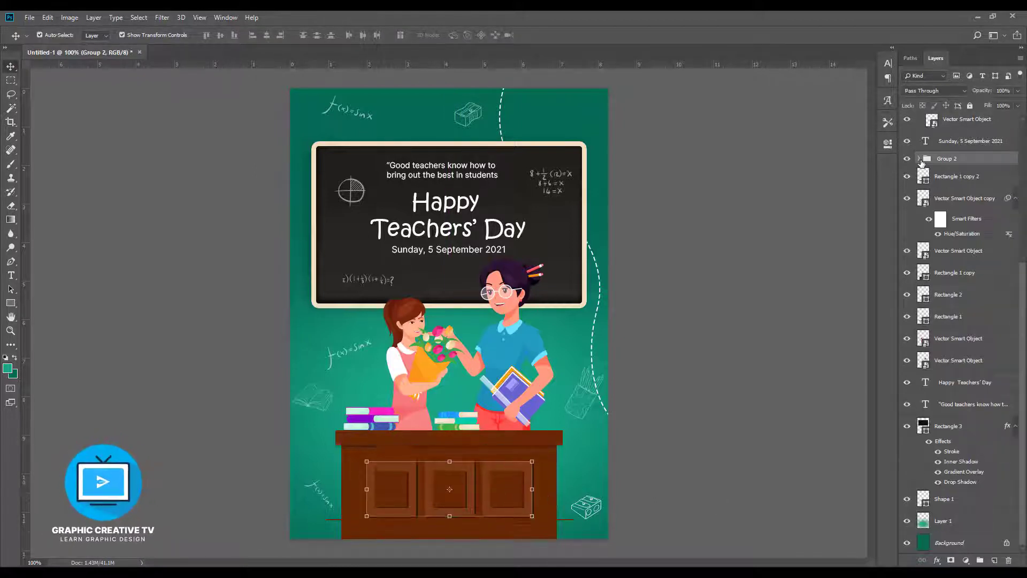
left_click_drag(449, 467, 449, 460)
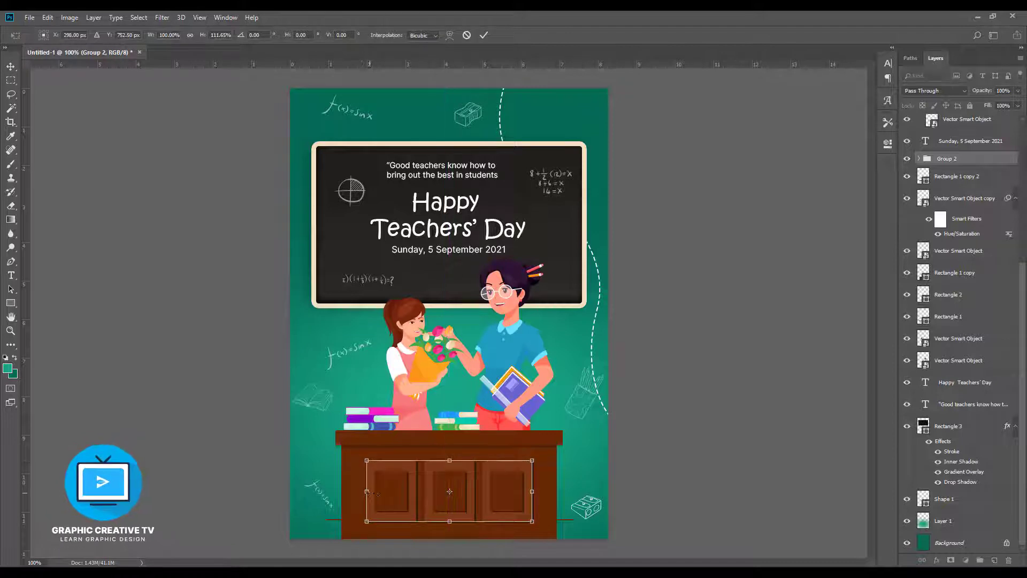
left_click_drag(367, 491, 357, 491)
left_click_drag(531, 491, 537, 491)
left_click_drag(448, 521, 449, 529)
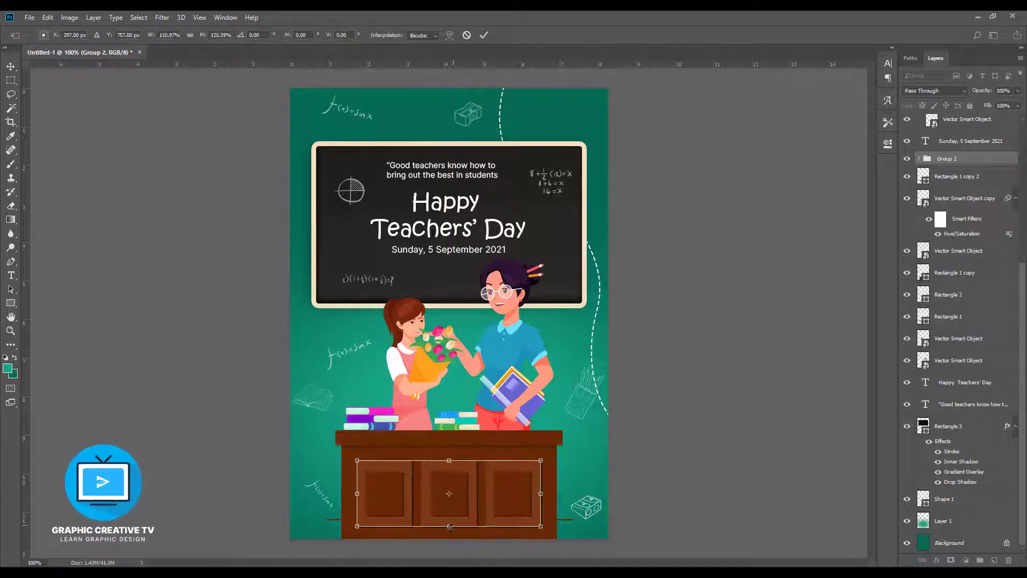
key("Return")
Step: Delete the floor line that runs behind the desk's lower part
left_click(655, 500)
left_click(567, 519)
key("Delete")
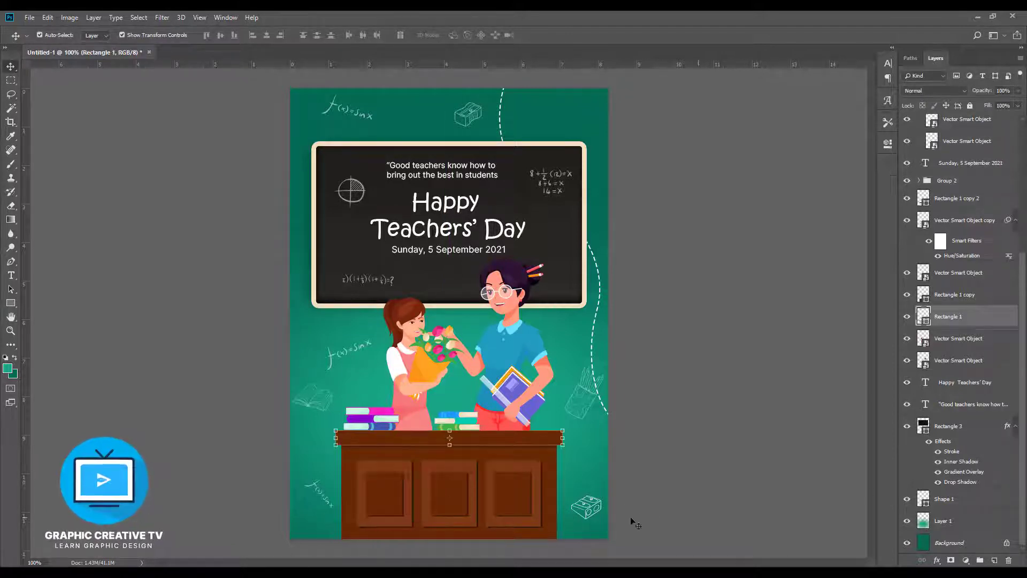
Step: Widen the desk's tabletop slab slightly on both sides and center it horizontally on the poster
left_click(532, 447)
left_click_drag(336, 445, 328, 444)
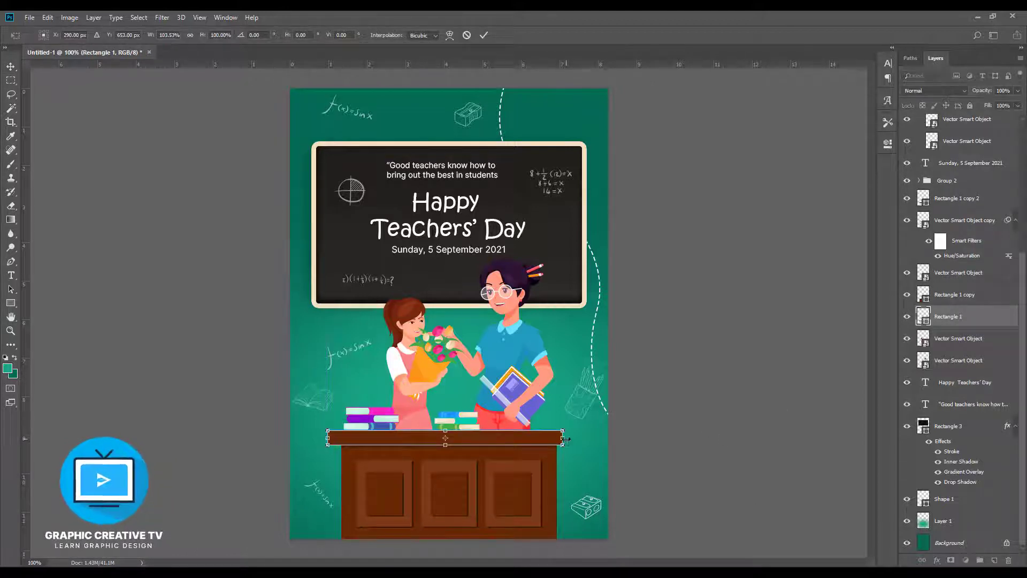
left_click_drag(563, 437, 571, 438)
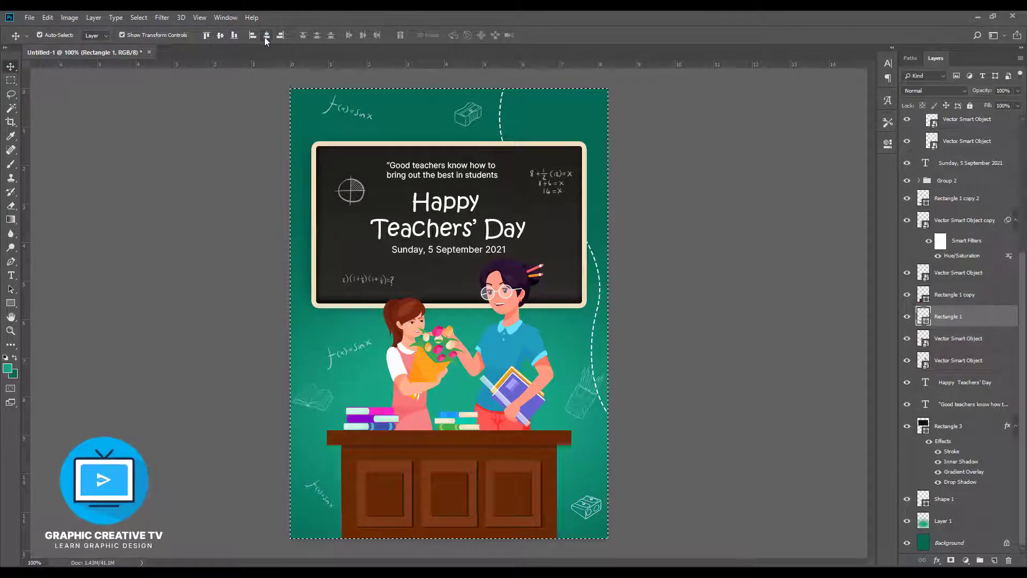
left_click(729, 385)
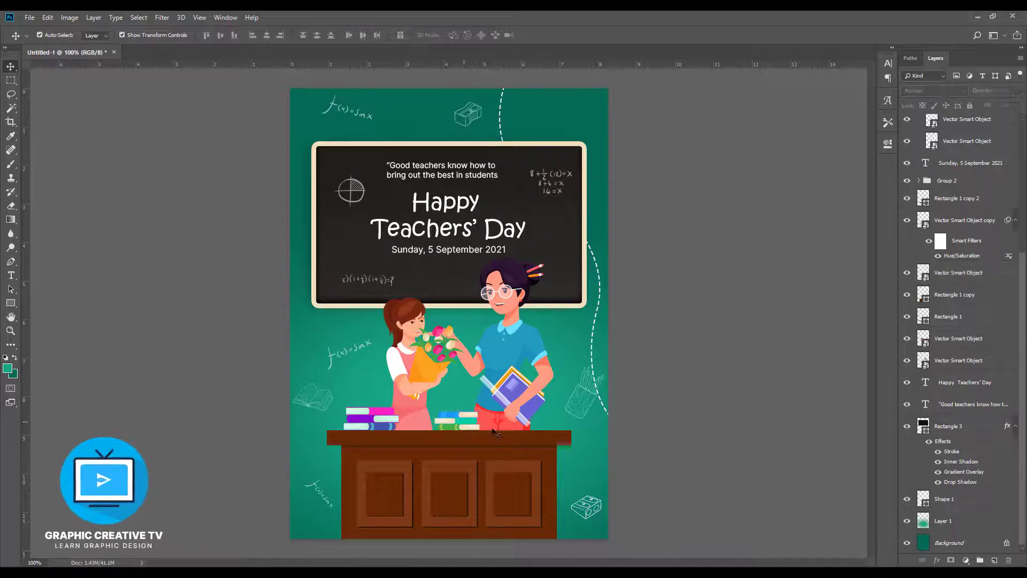
Step: Align the blackboard to the horizontal center of the whole canvas and clear the selection
left_click(521, 343)
left_click(568, 257)
key("ctrl+a")
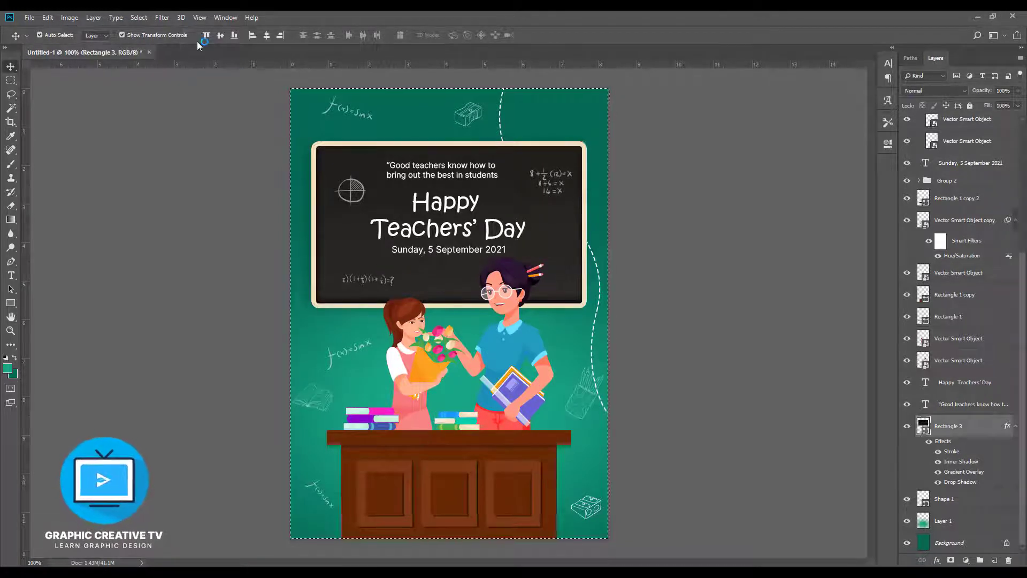
left_click(267, 37)
key("ctrl+d")
Step: Center the "Happy Teachers' Day" title horizontally on the poster
left_click(480, 225)
key("ctrl+a")
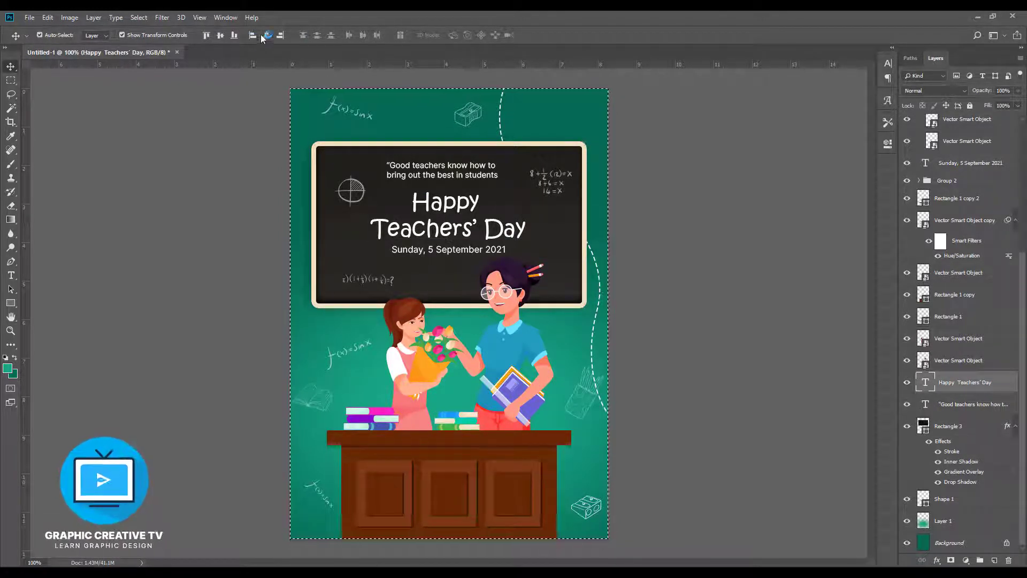
left_click(265, 36)
key("ctrl+d")
Step: Center the "Good teachers know how to bring out the best in students" quote horizontally on the poster
left_click(451, 172)
key("ctrl+a")
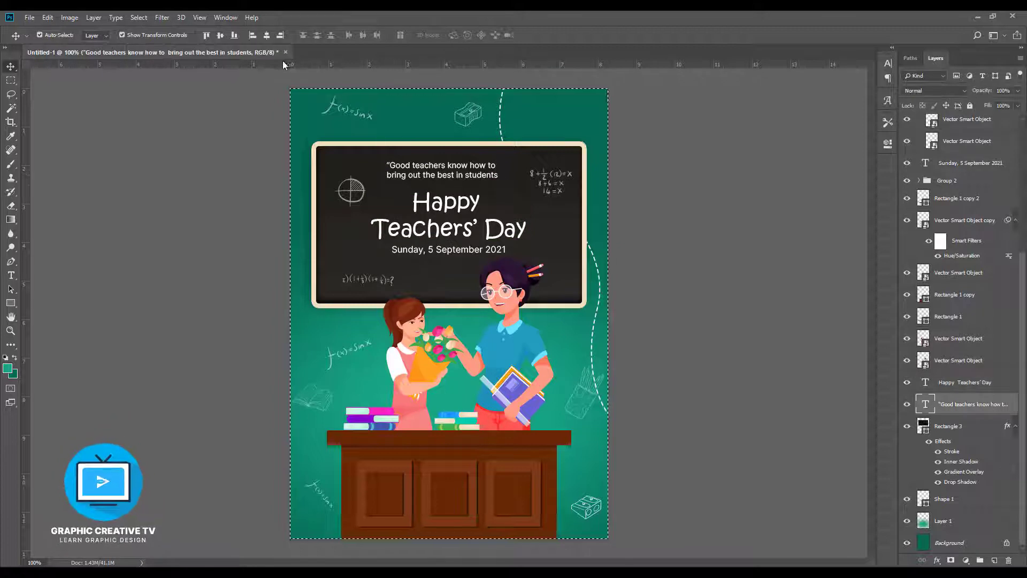
left_click(266, 36)
key("ctrl+d")
Step: Center the "Sunday, 5 September 2021" date line horizontally on the poster and clear the selection
left_click(464, 251)
key("ctrl+a")
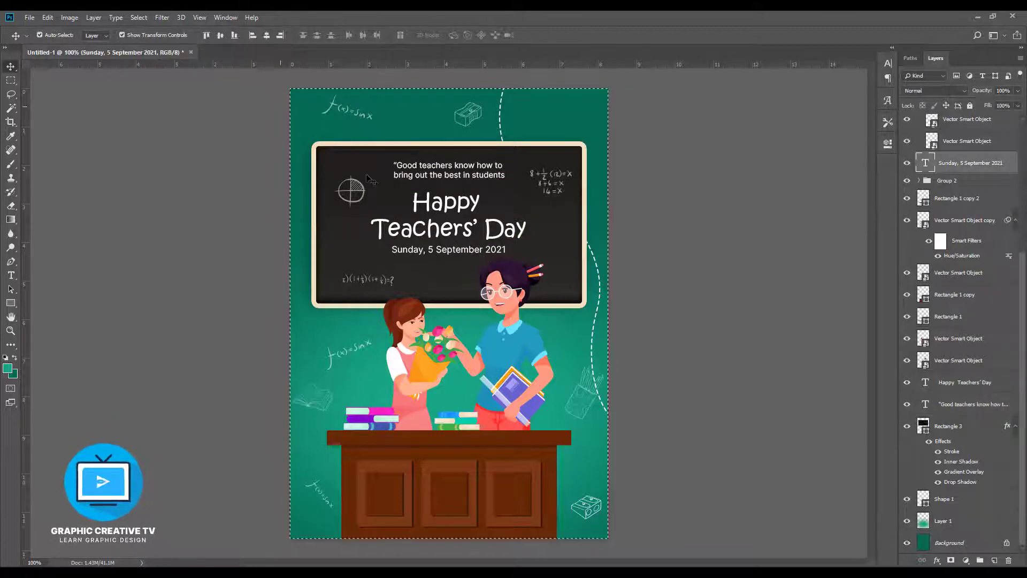
left_click(266, 36)
left_click(639, 334)
Step: Lower the opacity of the white dashed curve so it fades into the green background
left_click(599, 271)
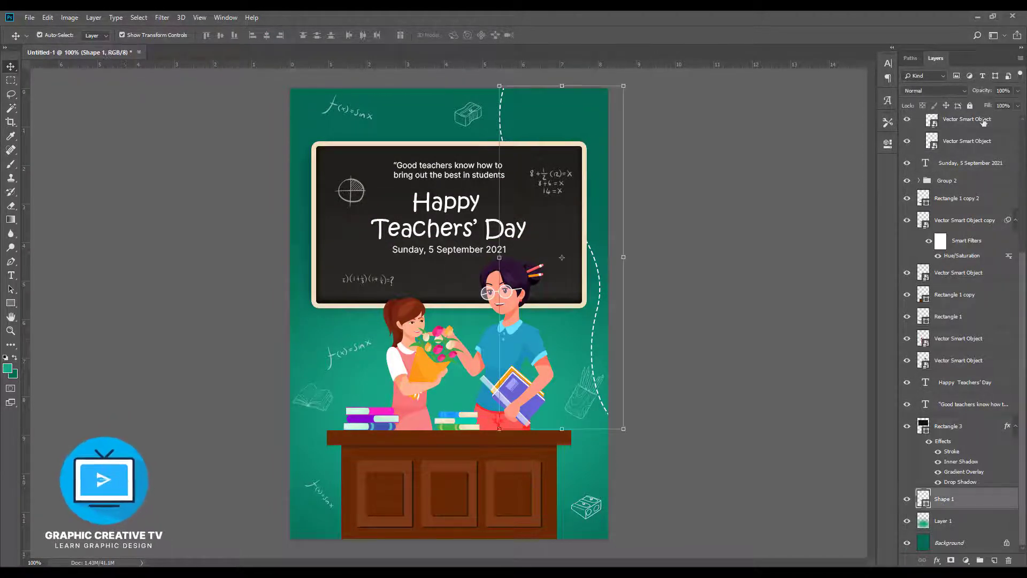
left_click(756, 184)
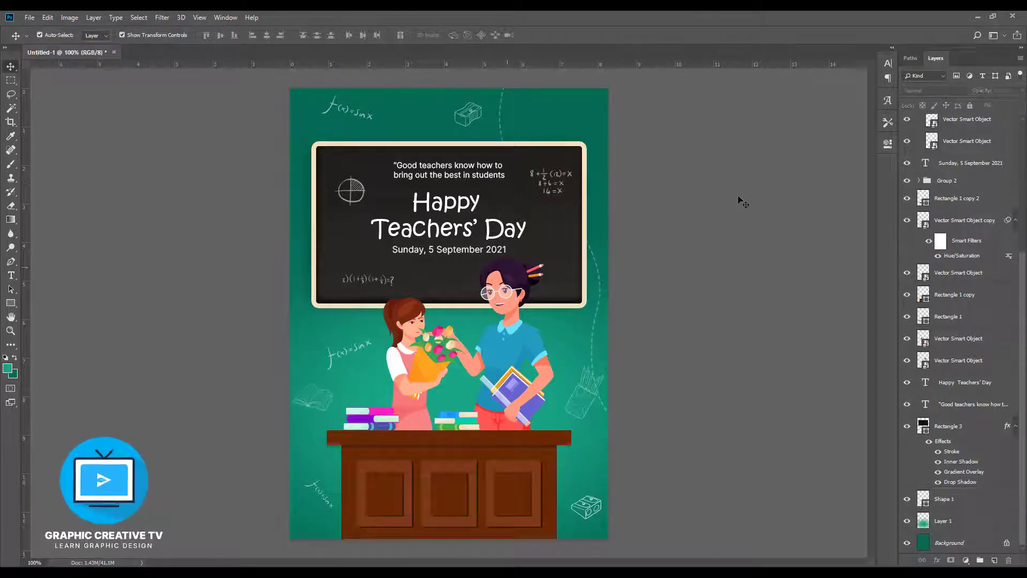
Step: Delete the f(x)=sin x doodle beside the girl and move the open-book doodle up and right toward its place
left_click(344, 358)
key("Delete")
left_click(750, 424)
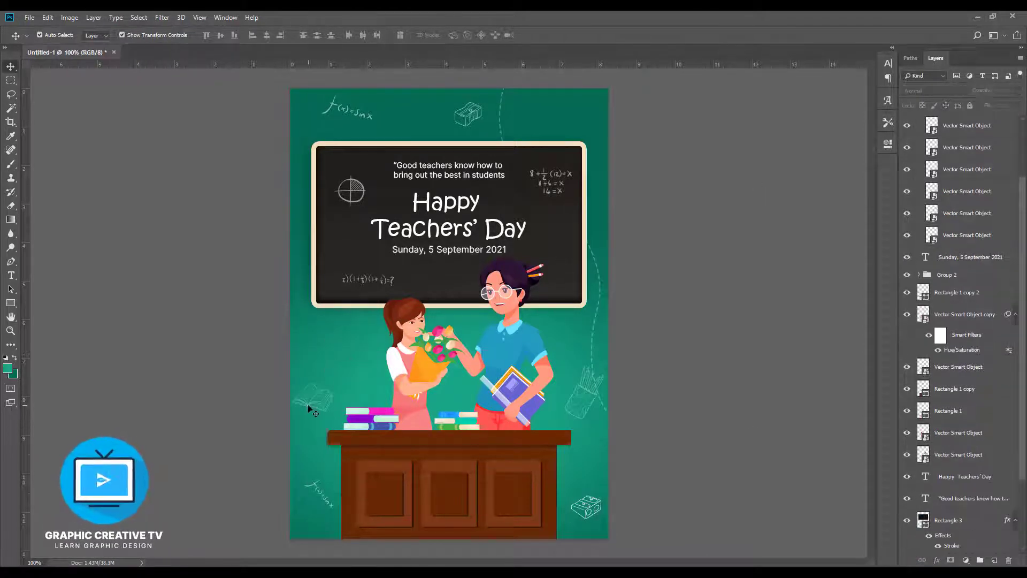
left_click_drag(308, 405, 328, 373)
Step: Reduce the opacity of the chalk doodle in the poster's lower-right corner to about 43%
left_click(588, 507)
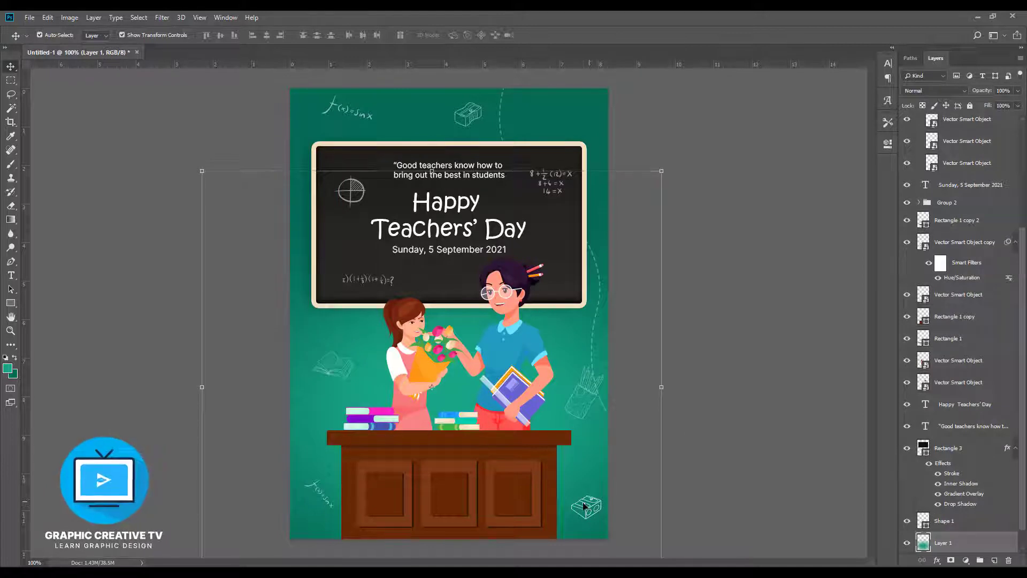
left_click(592, 503)
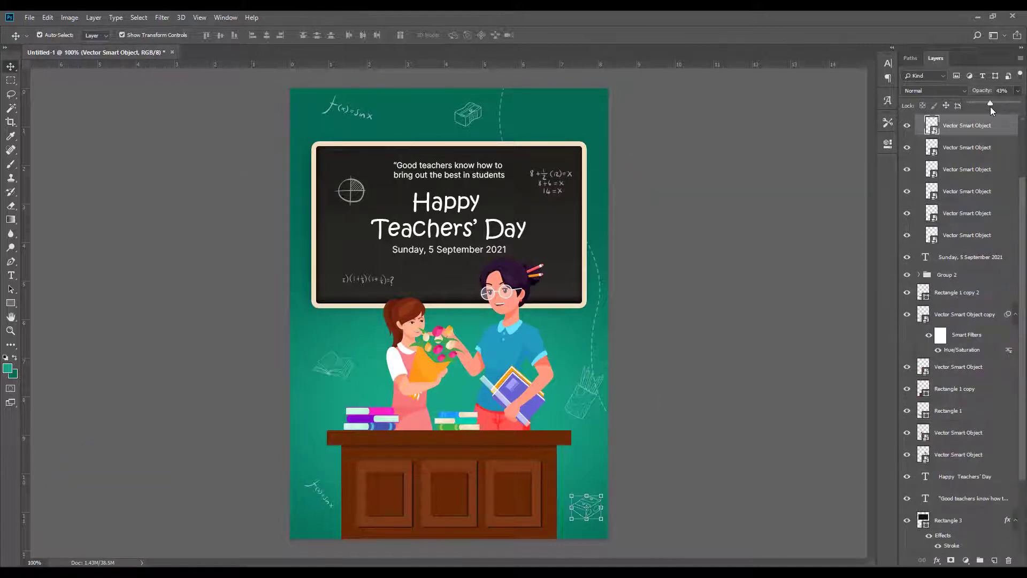
left_click(795, 310)
mouse_move(510, 572)
left_click(570, 532)
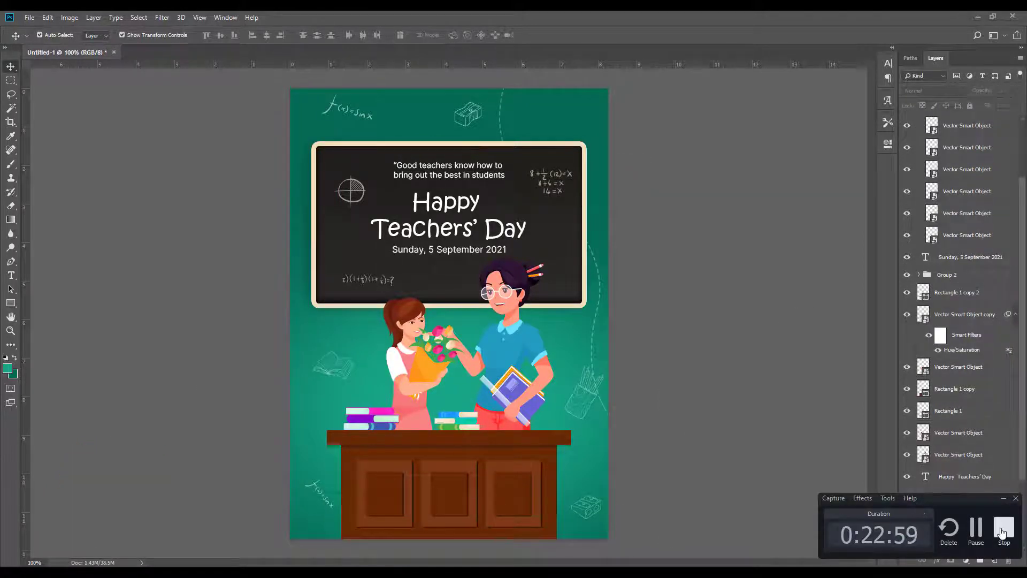